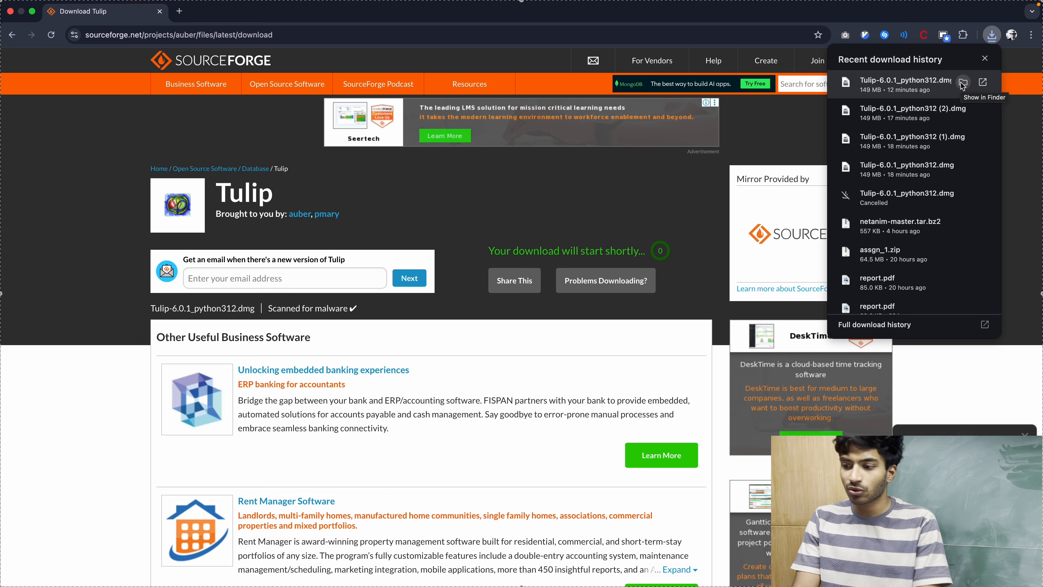
Show the downloaded Tulip installer in Finder and open the tulip.dmg disk image.
left_click(963, 83)
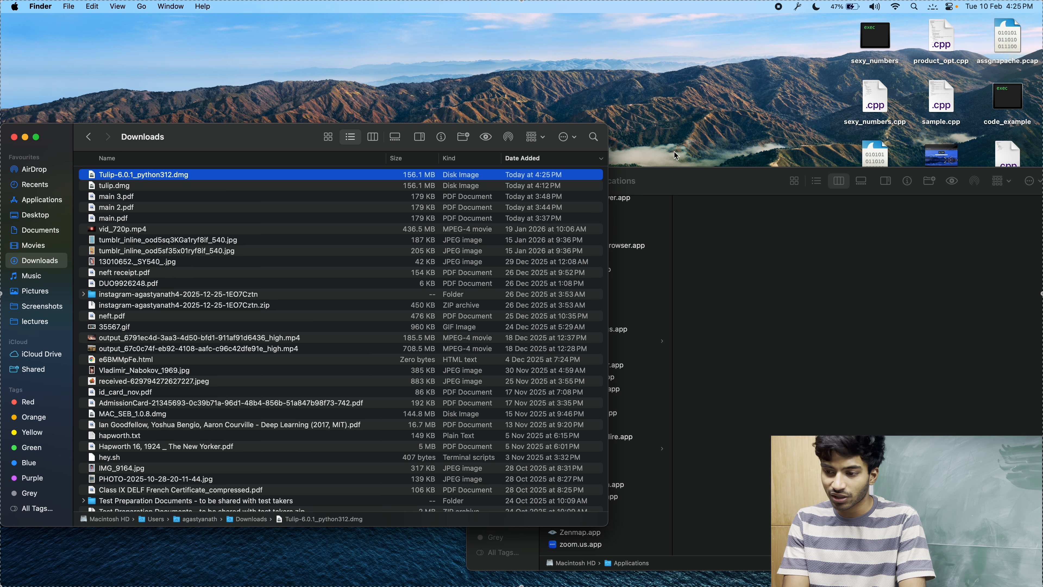
left_click(225, 187)
double_click(225, 187)
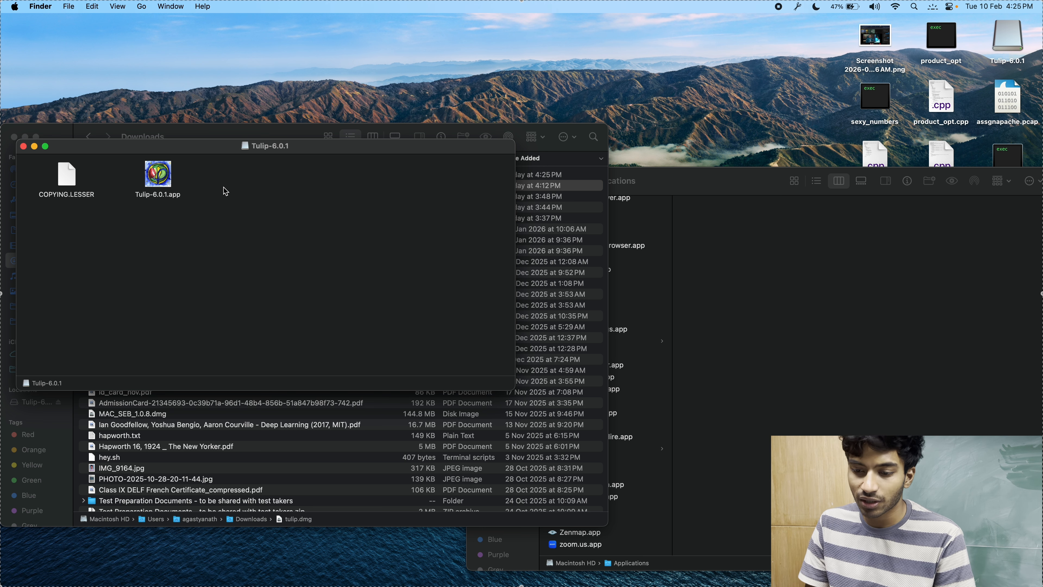
Install Tulip-6.0.1.app by copying it from the mounted disk image into the Applications folder.
left_click_drag(684, 178, 728, 179)
left_click(172, 182)
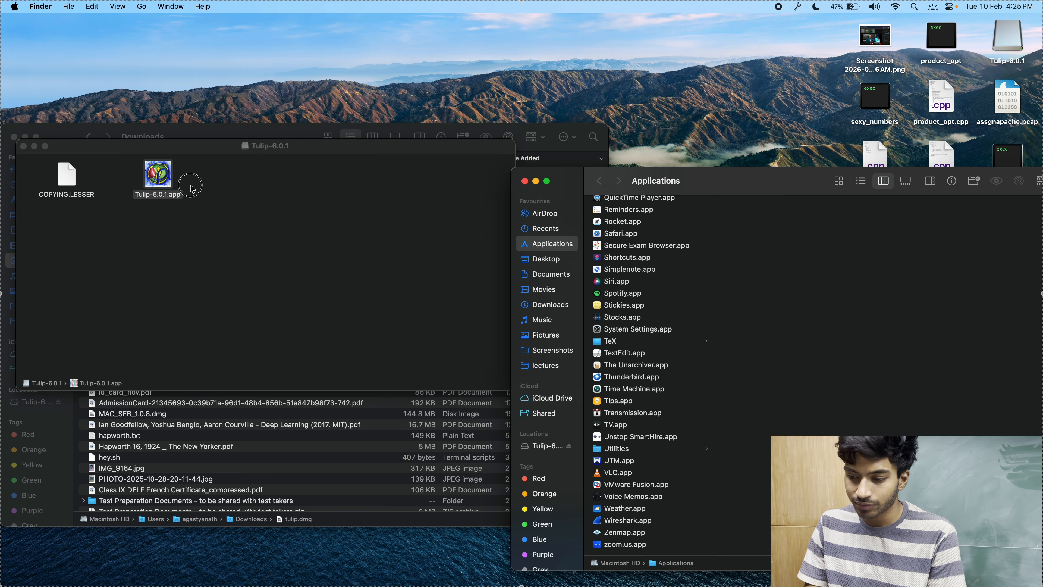
key("space")
left_click(414, 268)
left_click_drag(158, 177, 647, 334)
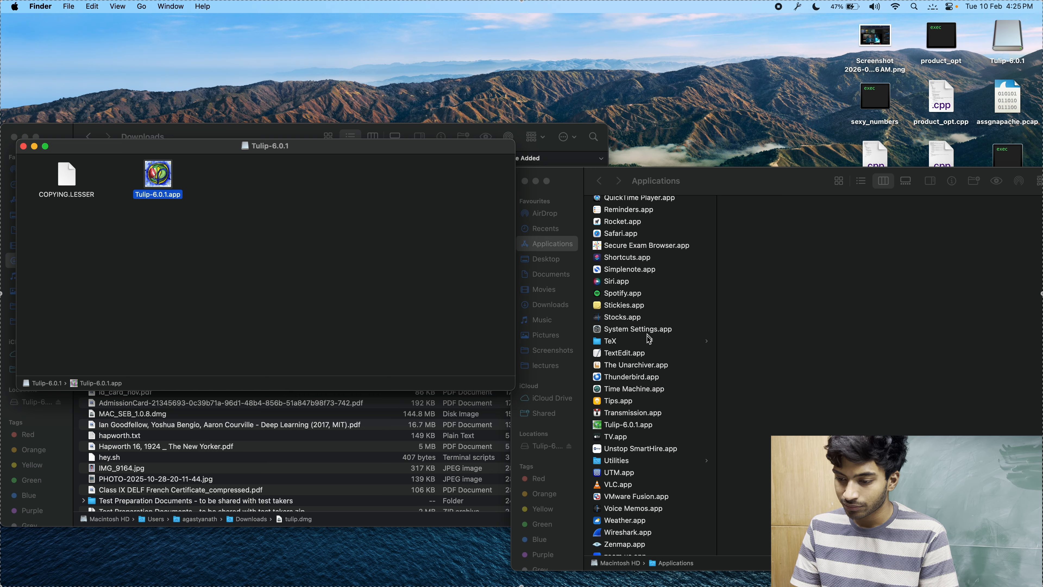
Select Tulip-6.0.1.app in the Applications folder and reposition that window to show the application's details.
left_click(631, 425)
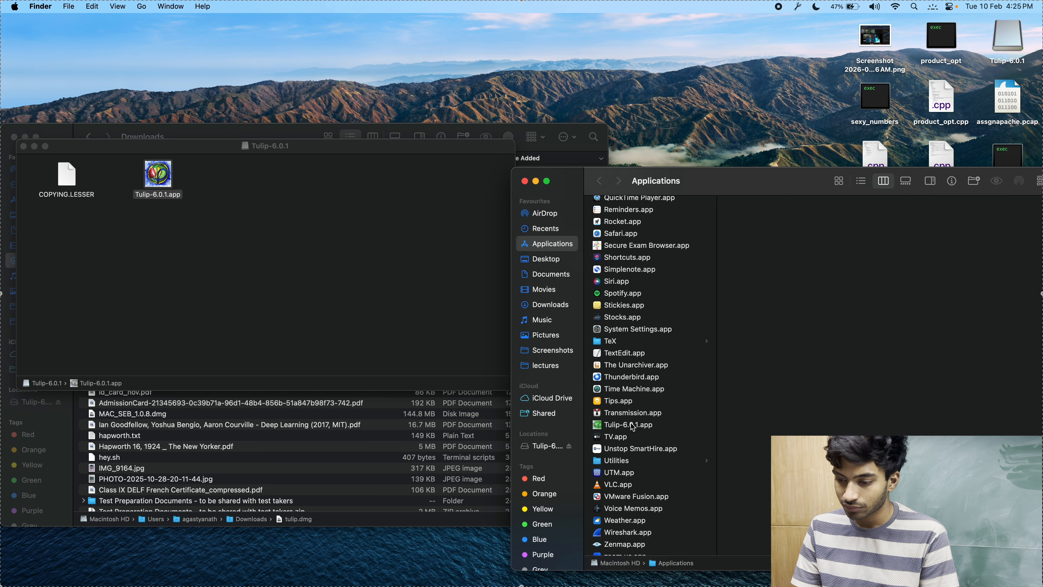
left_click(631, 427)
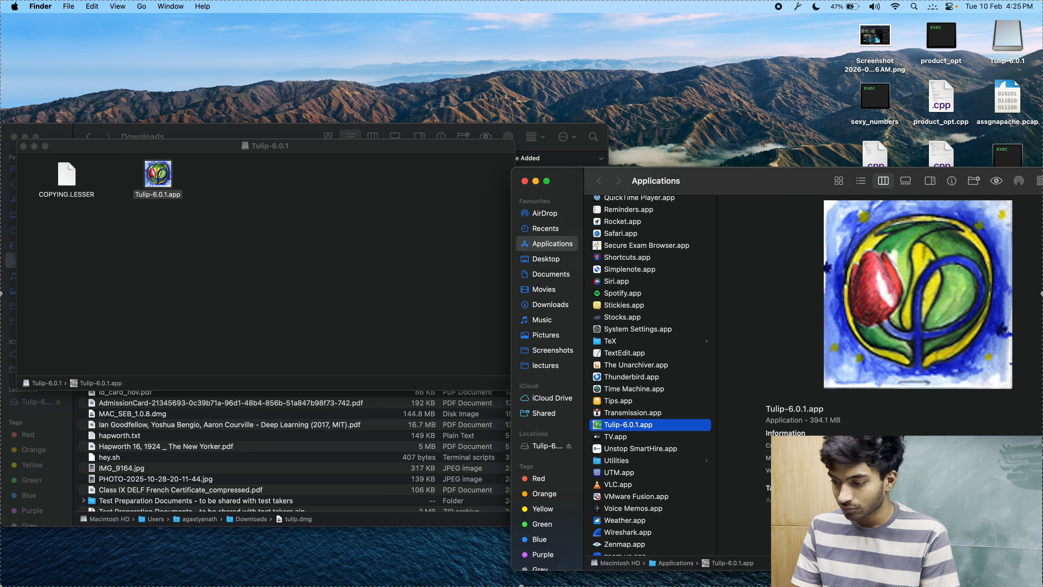
left_click_drag(787, 174, 701, 90)
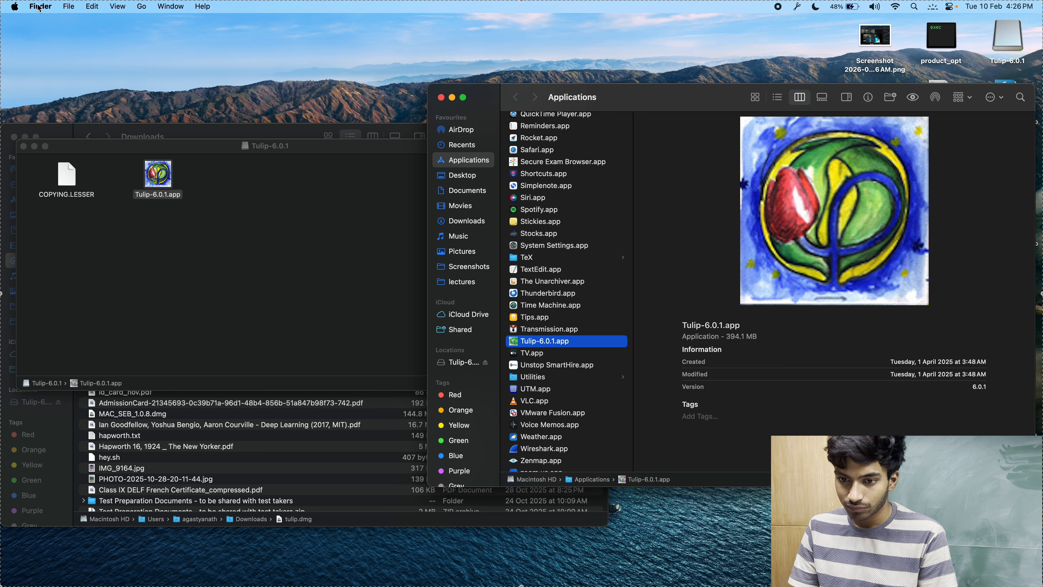
Launch the newly installed Tulip application from Launchpad.
left_click(15, 8)
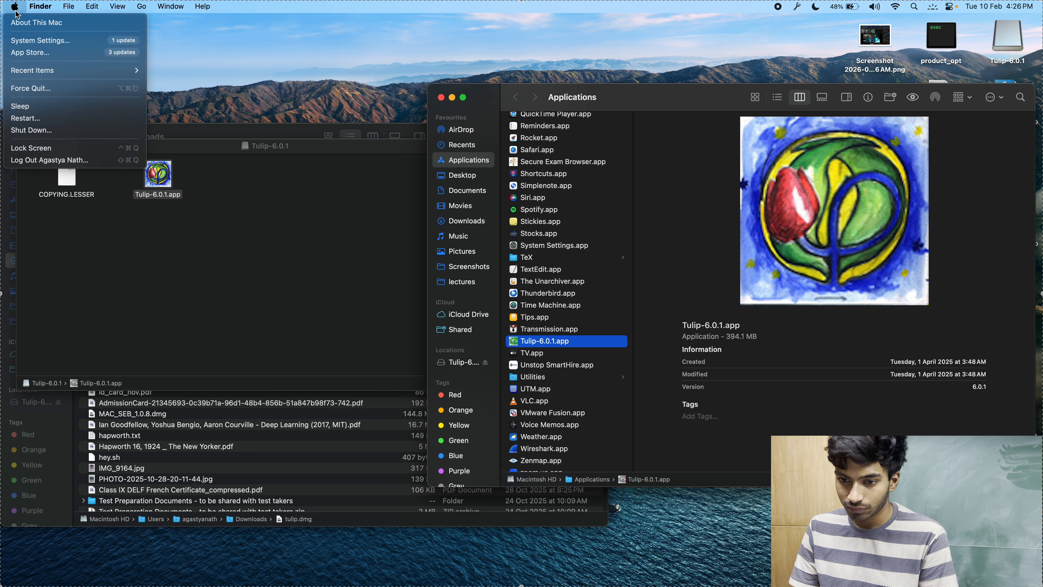
left_click(298, 87)
mouse_move(2, 283)
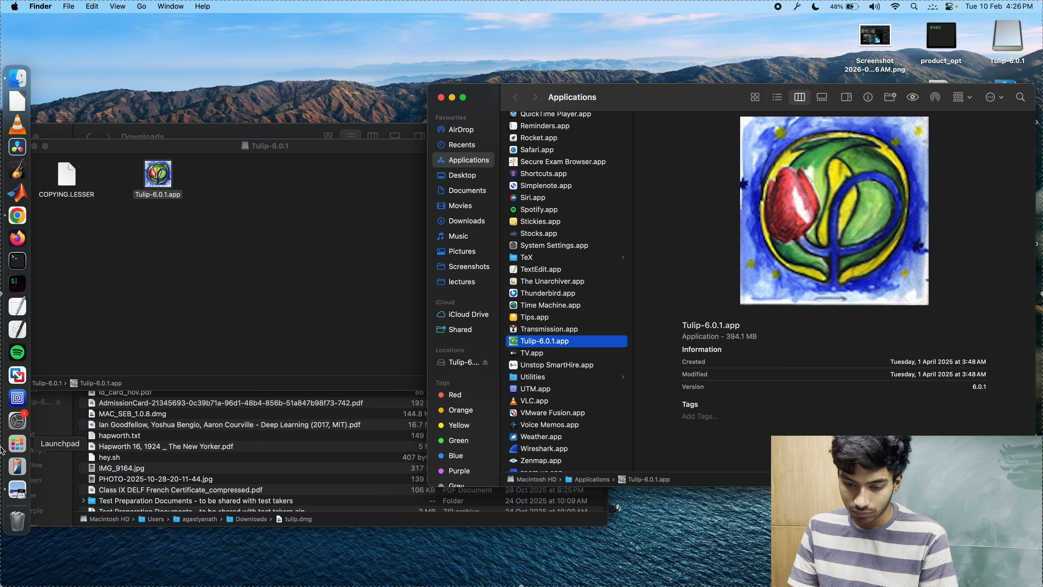
left_click(17, 452)
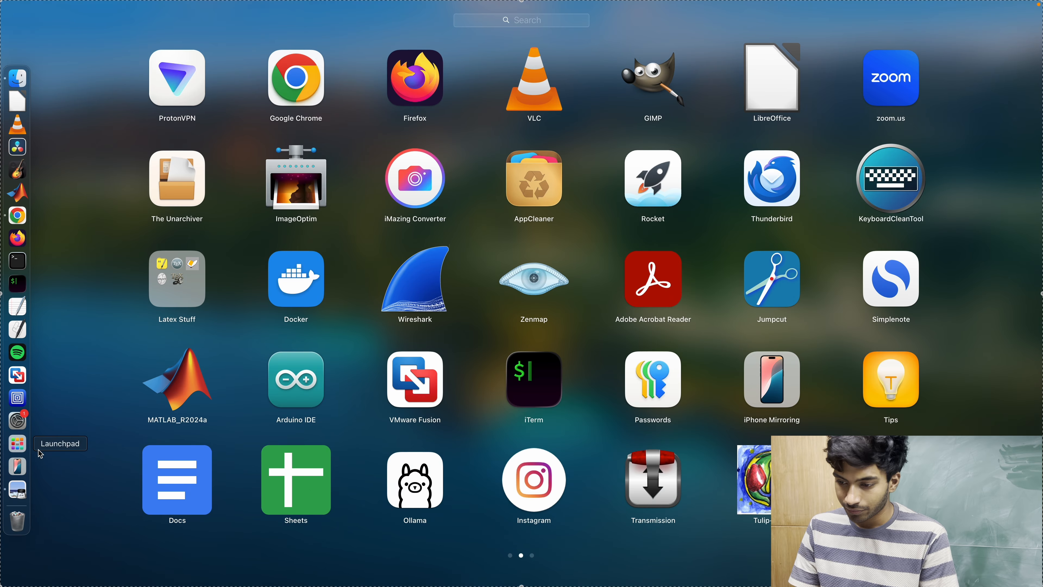
left_click(754, 480)
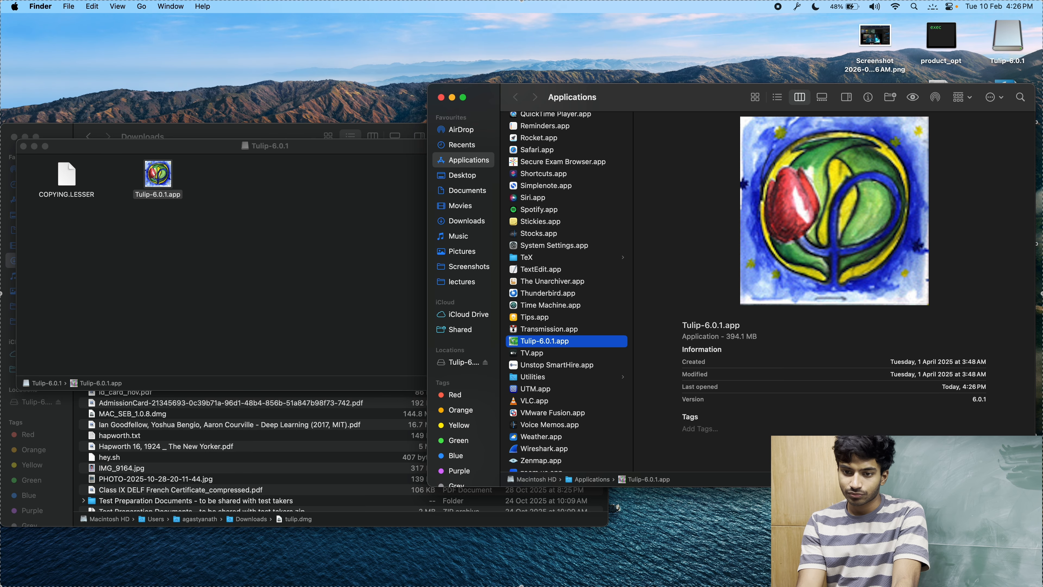
Move the Tulip window clear of the Dock so its whole sidebar is accessible.
mouse_move(2, 183)
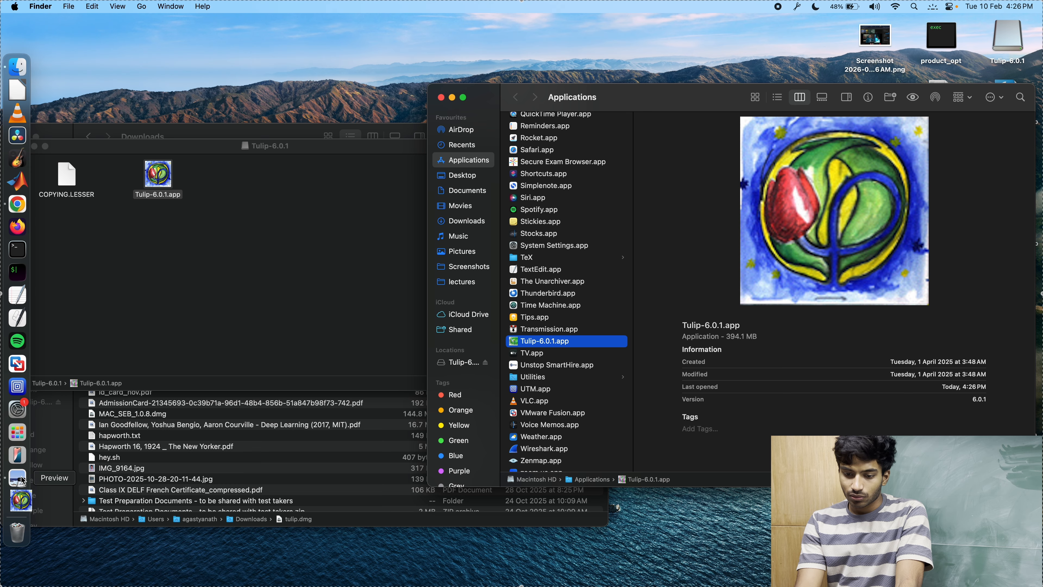
right_click(18, 503)
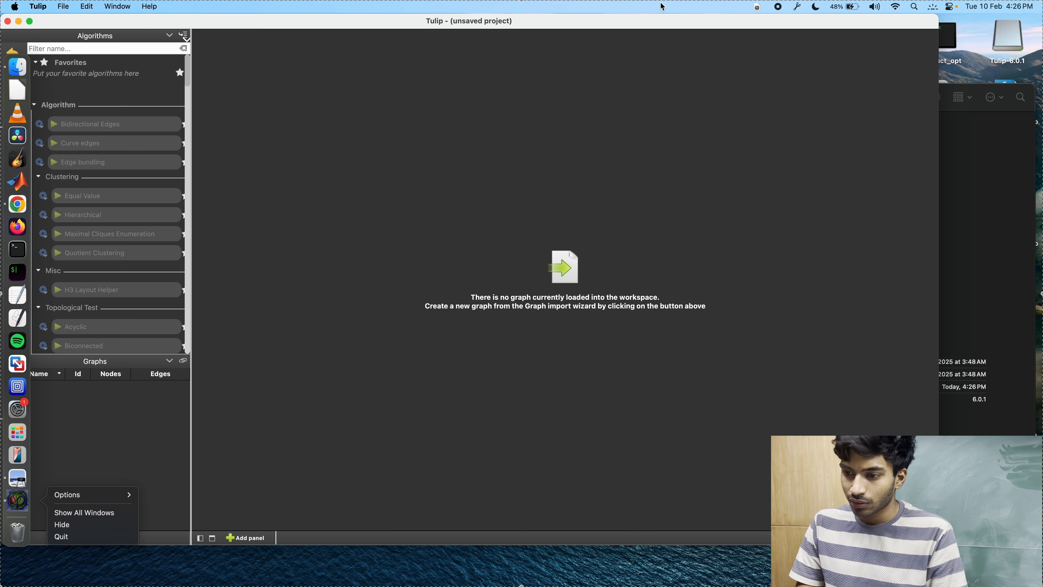
left_click_drag(656, 22, 624, 123)
left_click_drag(418, 121, 469, 31)
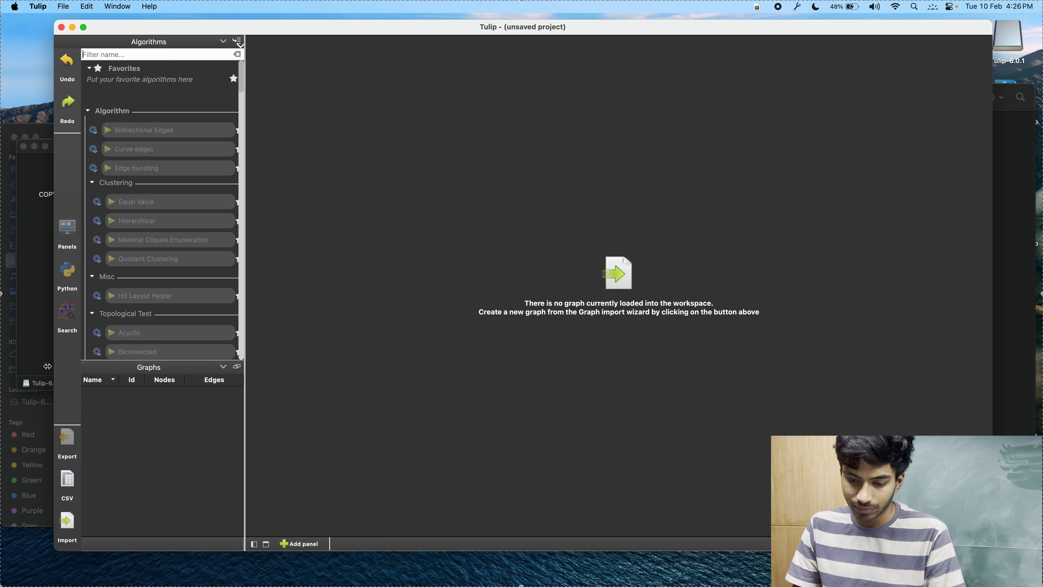
Open the Graph import Wizard and examine the available file formats, graph generators and social network models.
left_click(72, 530)
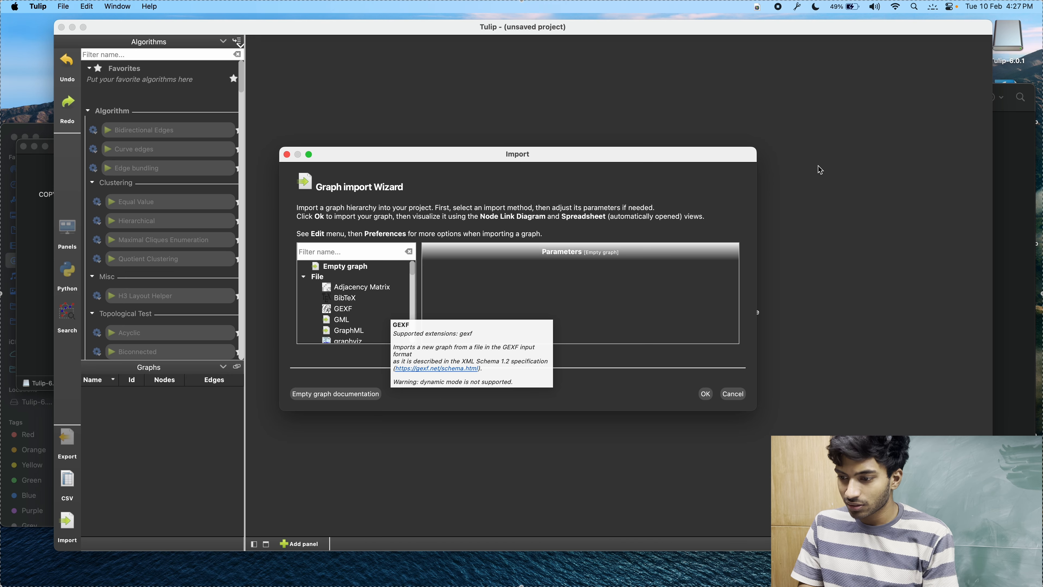
scroll(353, 315, "down", 3)
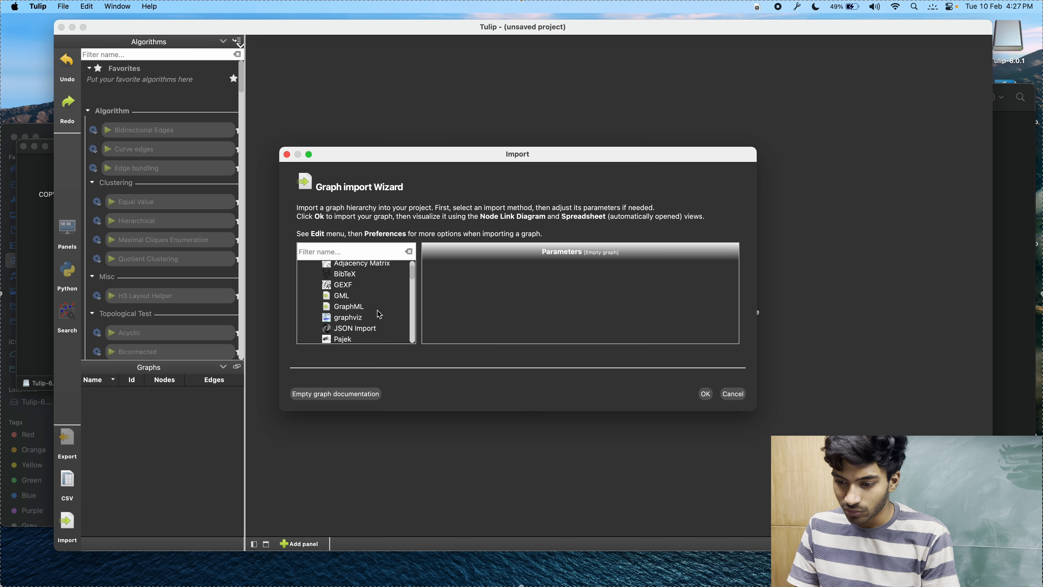
scroll(353, 328, "down", 6)
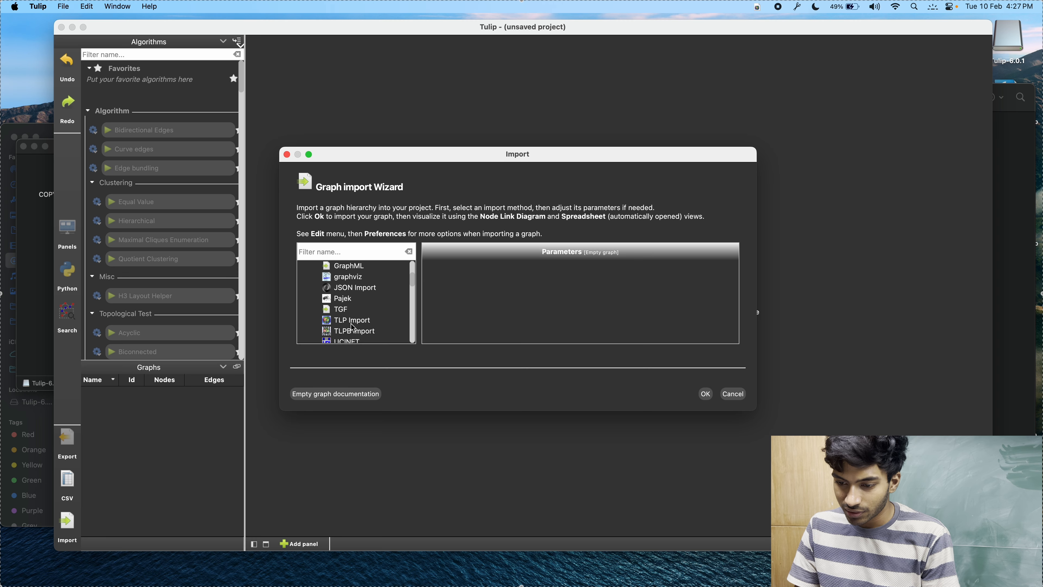
scroll(353, 328, "down", 2)
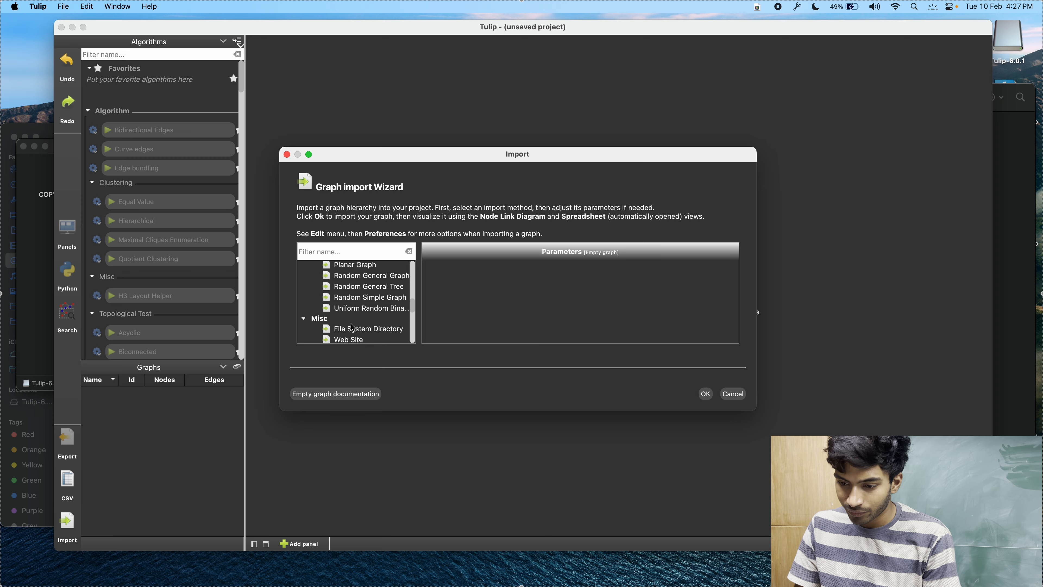
scroll(353, 328, "up", 1)
scroll(353, 328, "down", 4)
scroll(354, 327, "down", 3)
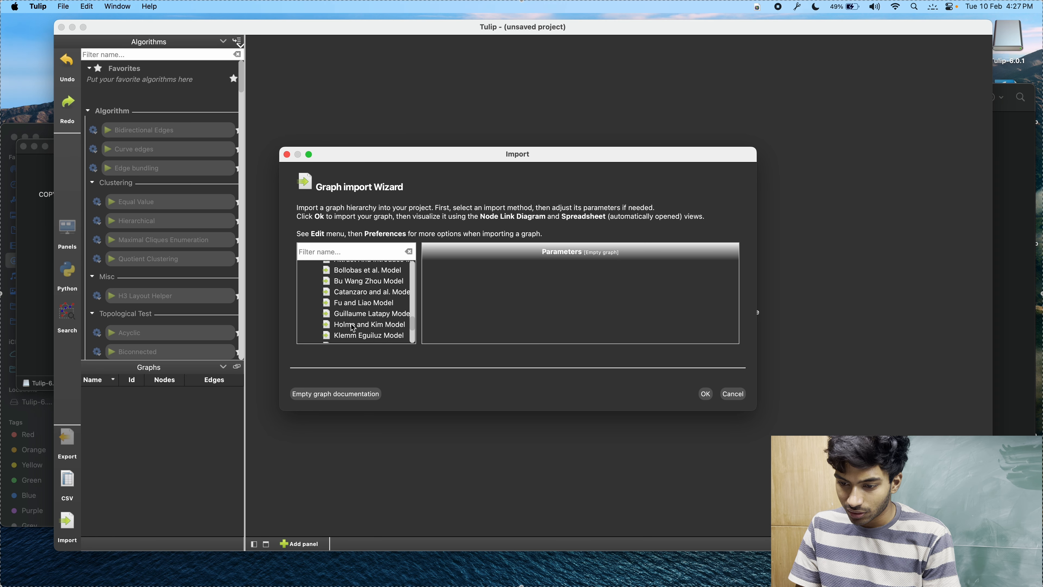
scroll(378, 327, "down", 4)
scroll(378, 327, "up", 1)
scroll(370, 329, "up", 4)
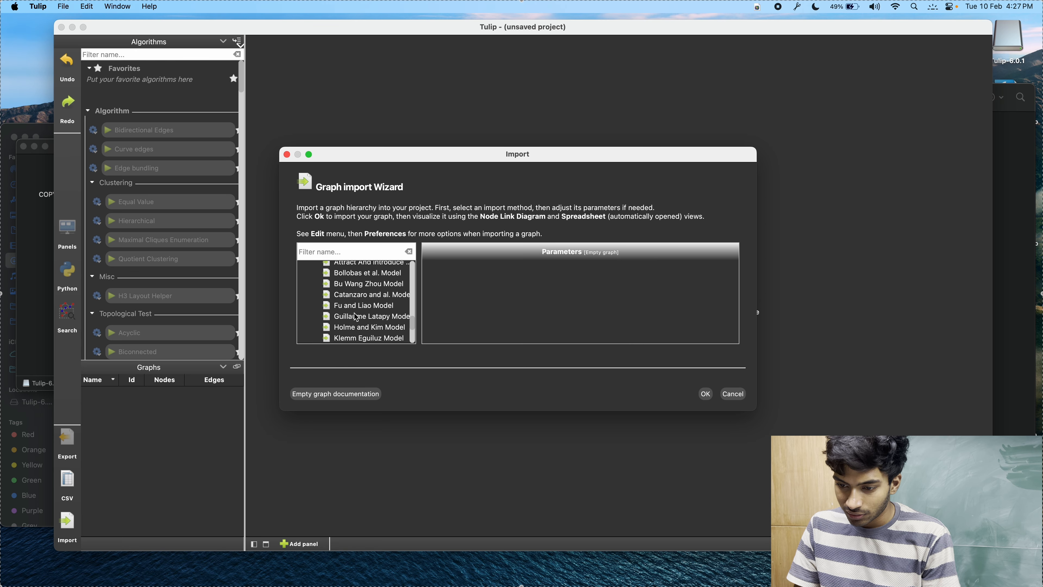
Import a social network graph using the Bollobas et al. Model with 2000 nodes and a min degree of 4.
left_click(349, 285)
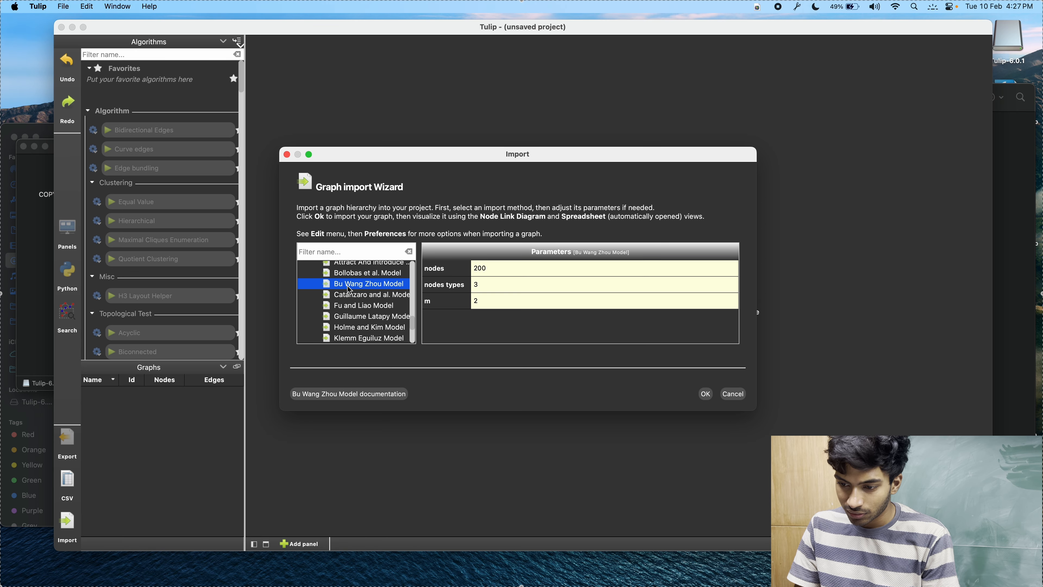
left_click(372, 296)
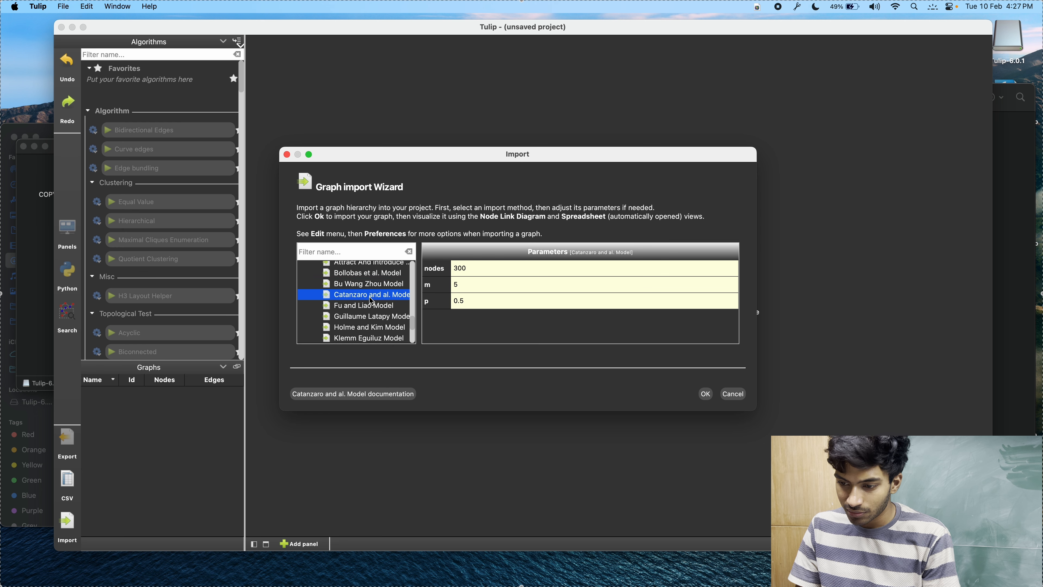
left_click(379, 307)
scroll(370, 307, "up", 3)
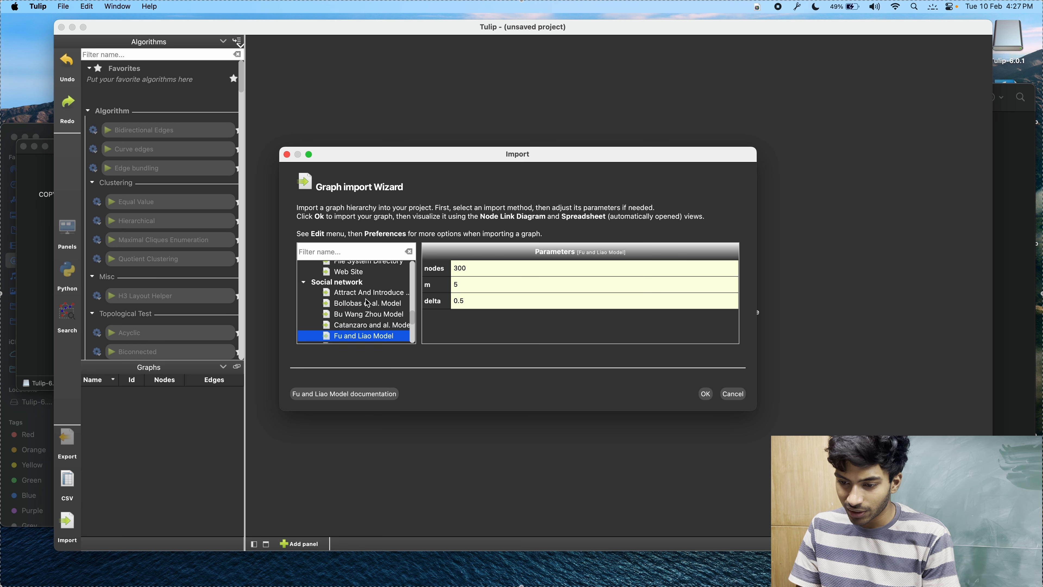
scroll(368, 303, "down", 2)
left_click(368, 299)
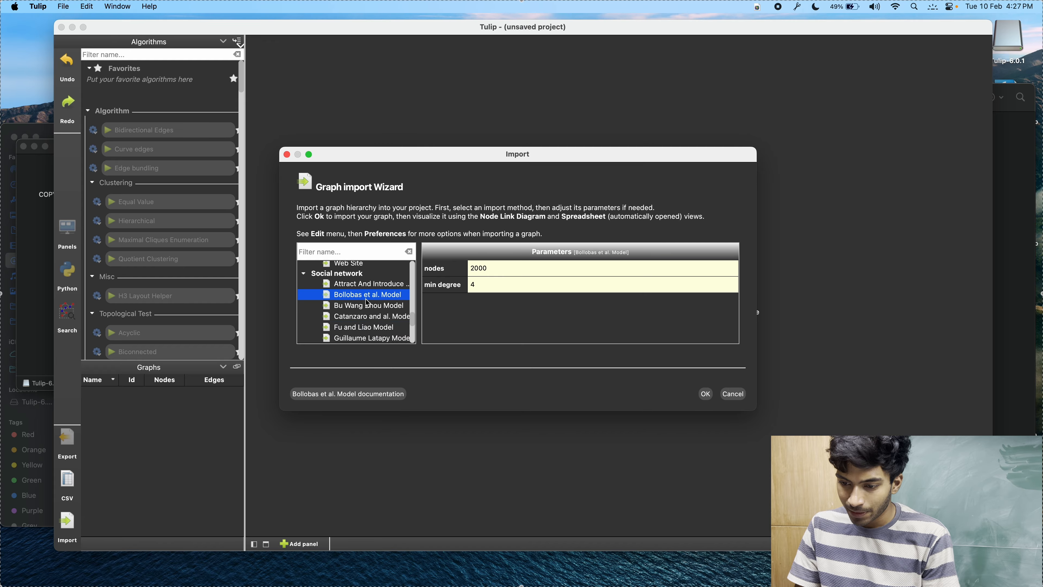
mouse_move(397, 311)
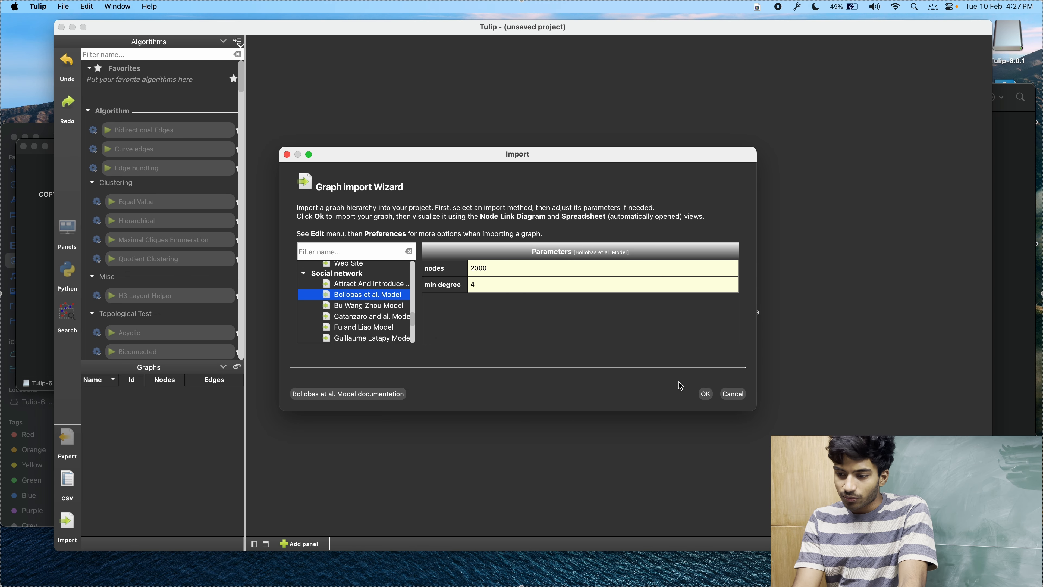
left_click(706, 394)
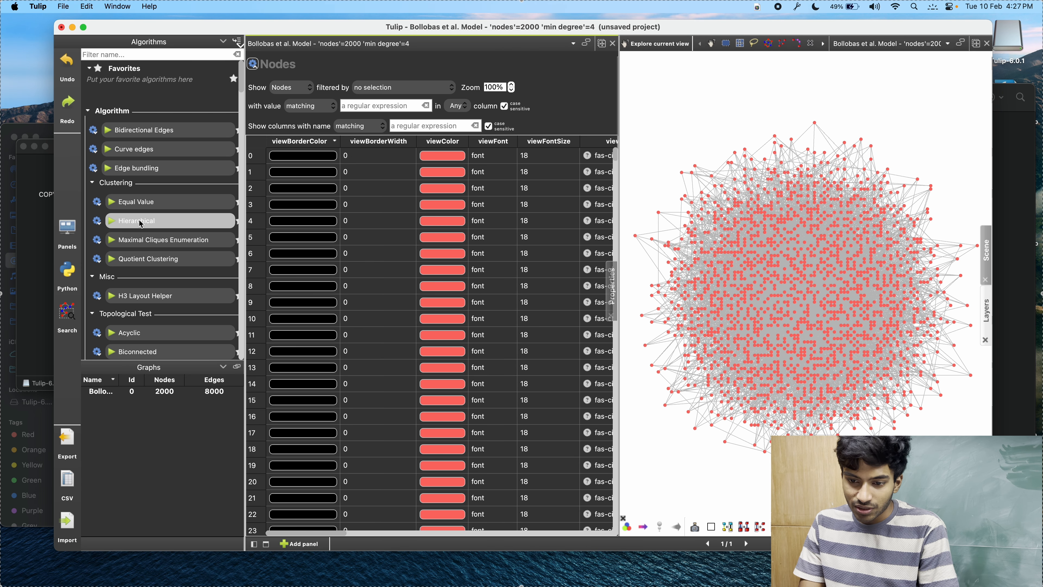
Browse the available algorithms and run Curve edges on the imported graph.
scroll(141, 224, "down", 5)
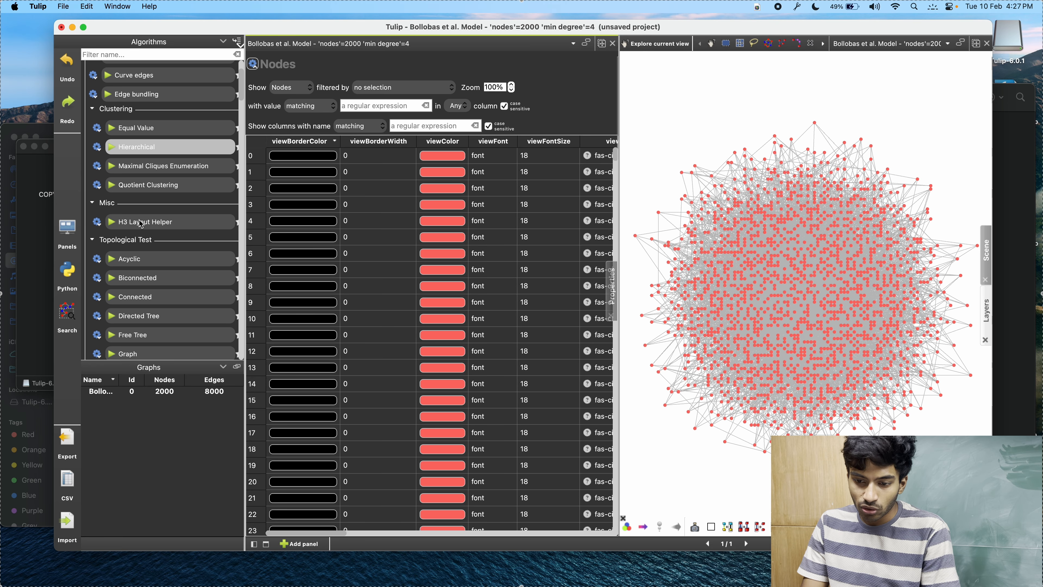
scroll(141, 224, "down", 10)
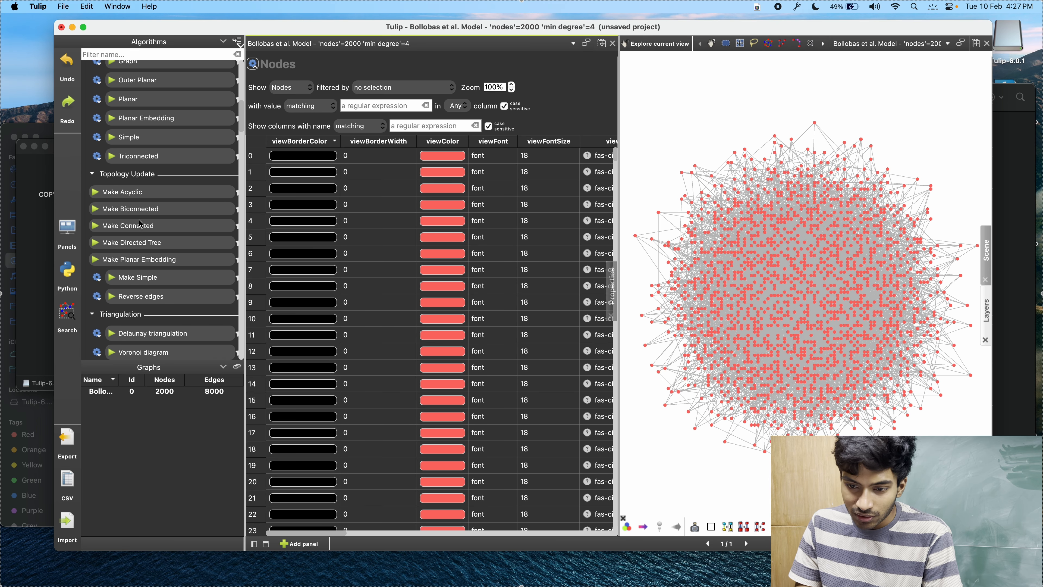
scroll(141, 224, "up", 9)
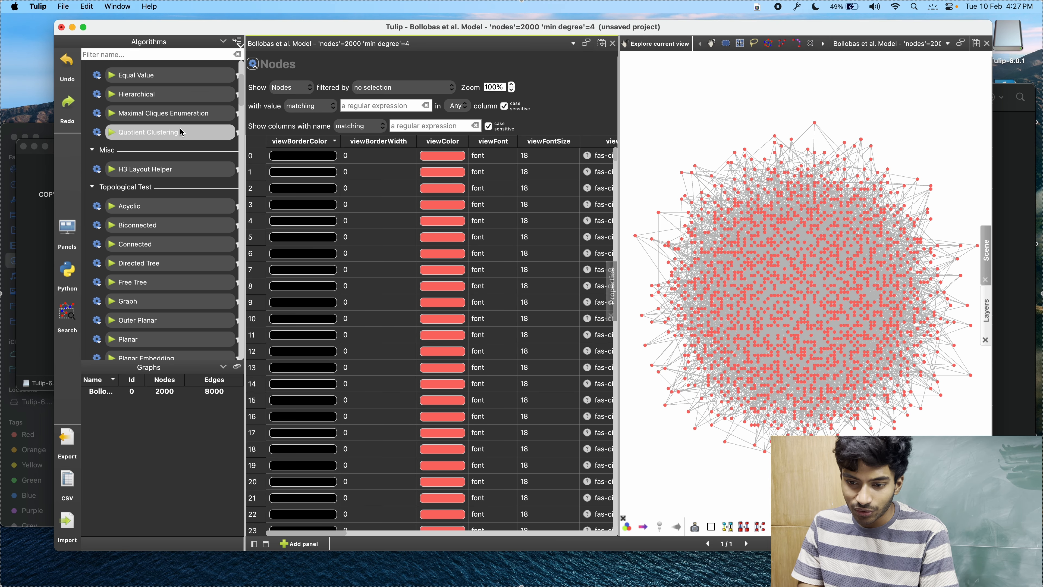
scroll(182, 133, "up", 2)
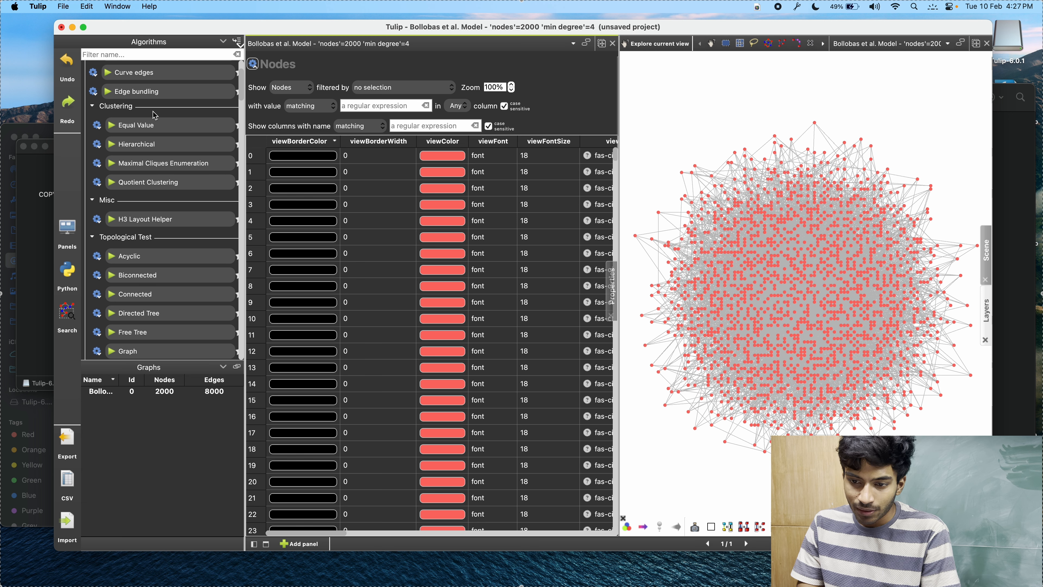
double_click(149, 78)
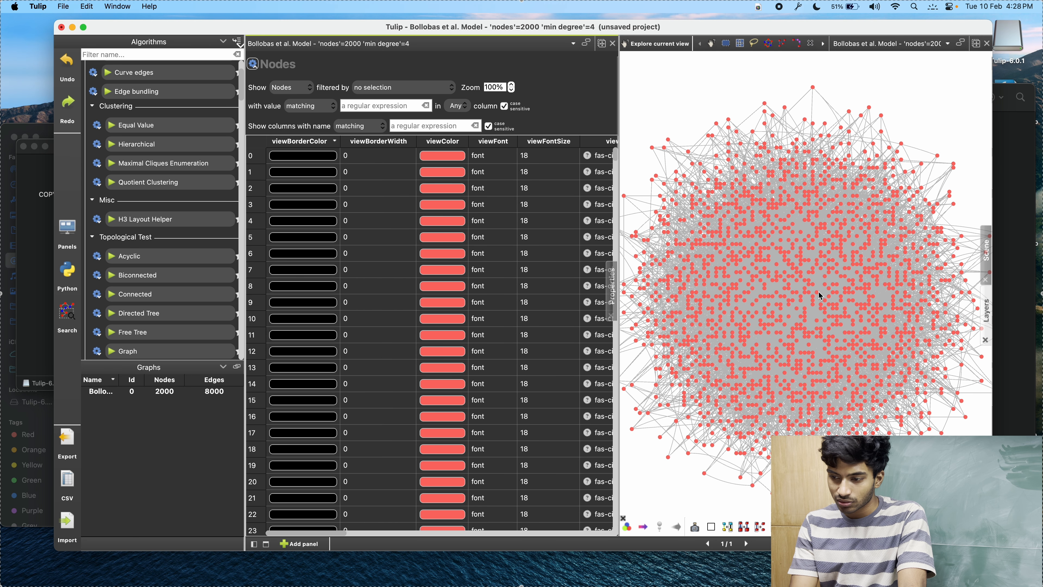
Inspect the visual rendering properties of one node near the diagram's outer rim, and look through the algorithm list again.
left_click(697, 190)
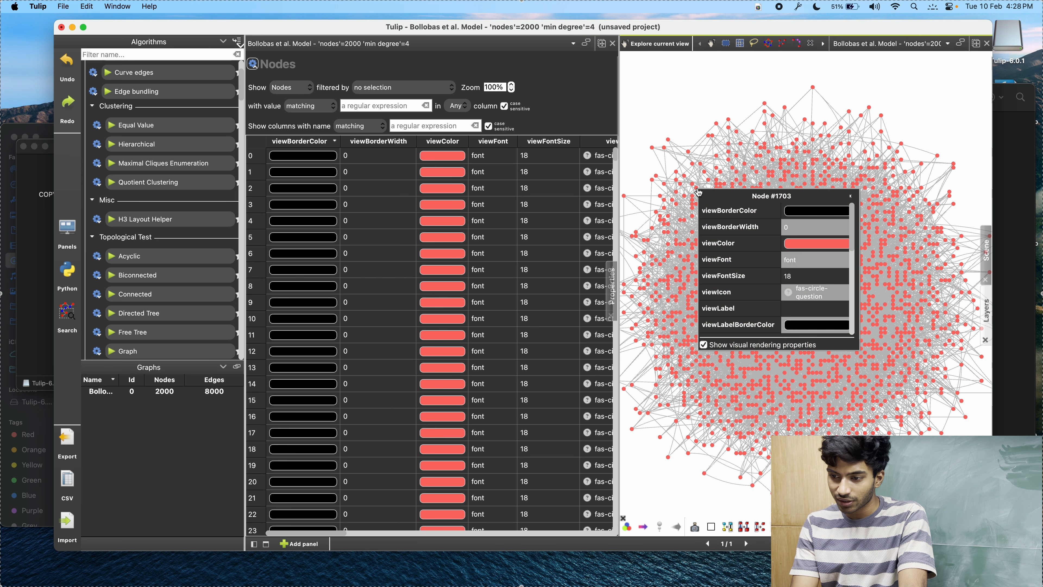
left_click(849, 197)
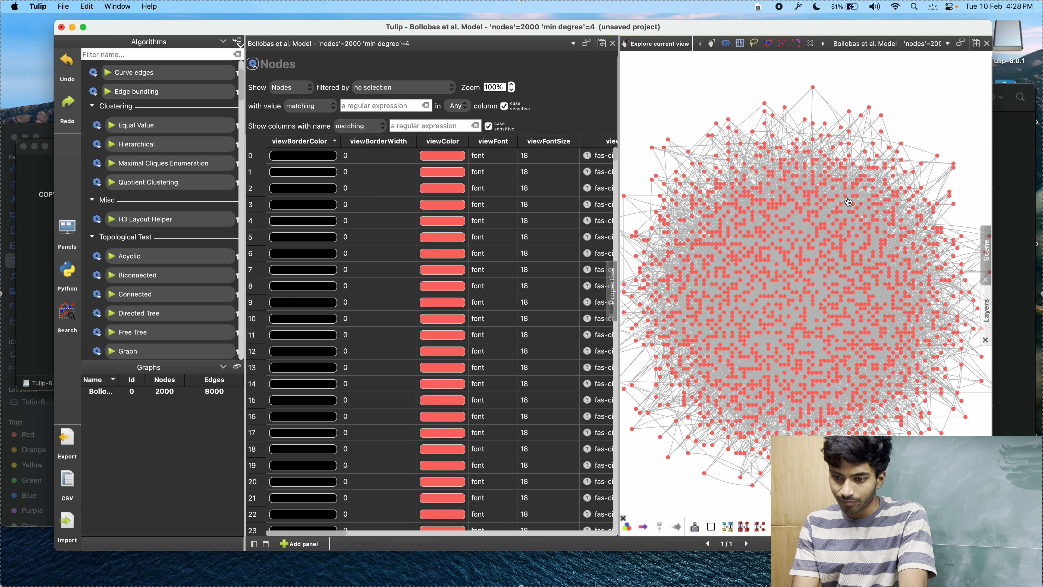
scroll(176, 132, "up", 3)
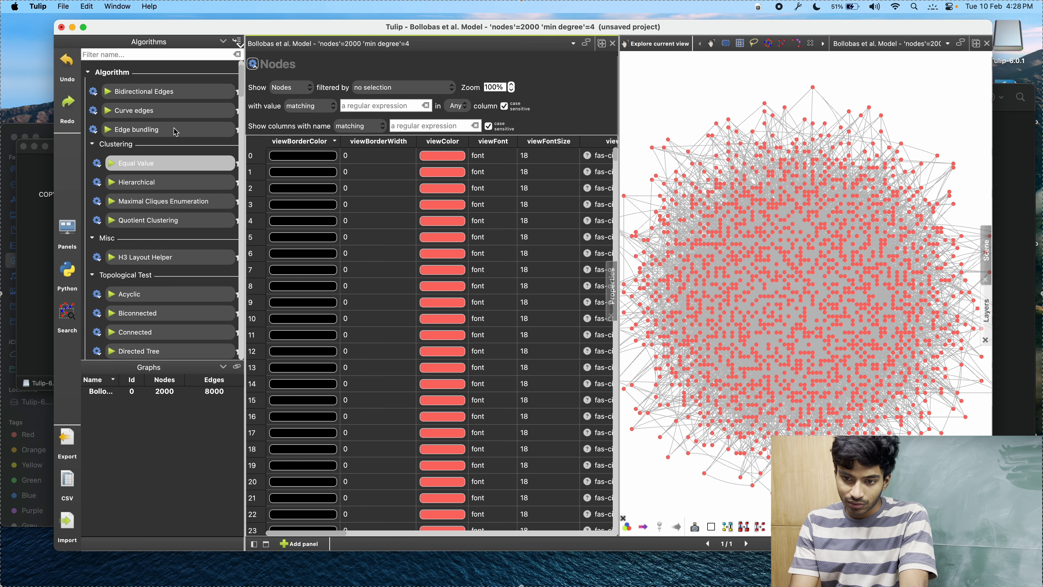
scroll(181, 121, "down", 8)
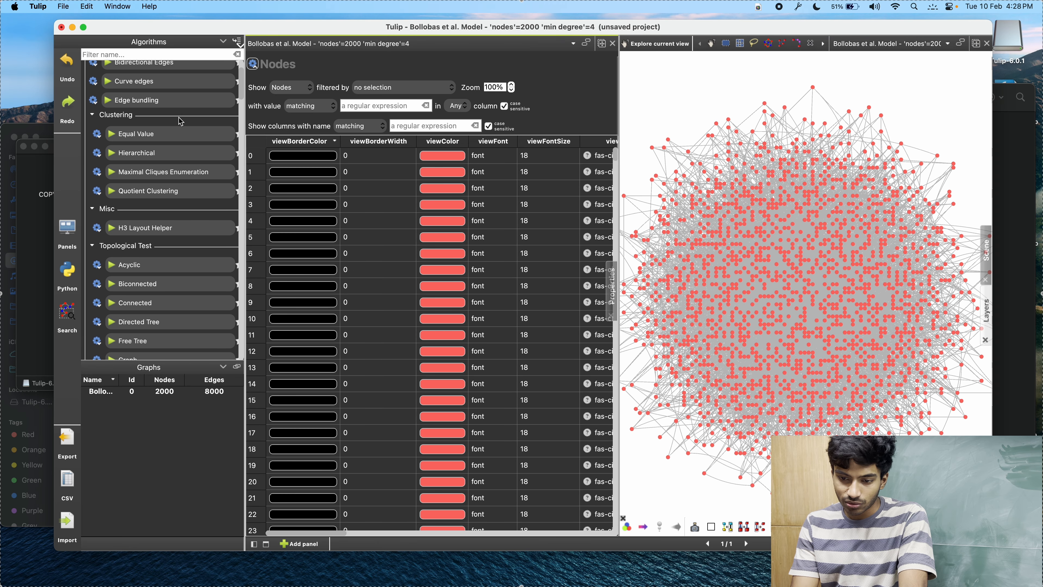
Examine the clustering, topological, triangulation and force-directed algorithms, and look further through the node property table.
scroll(180, 121, "down", 15)
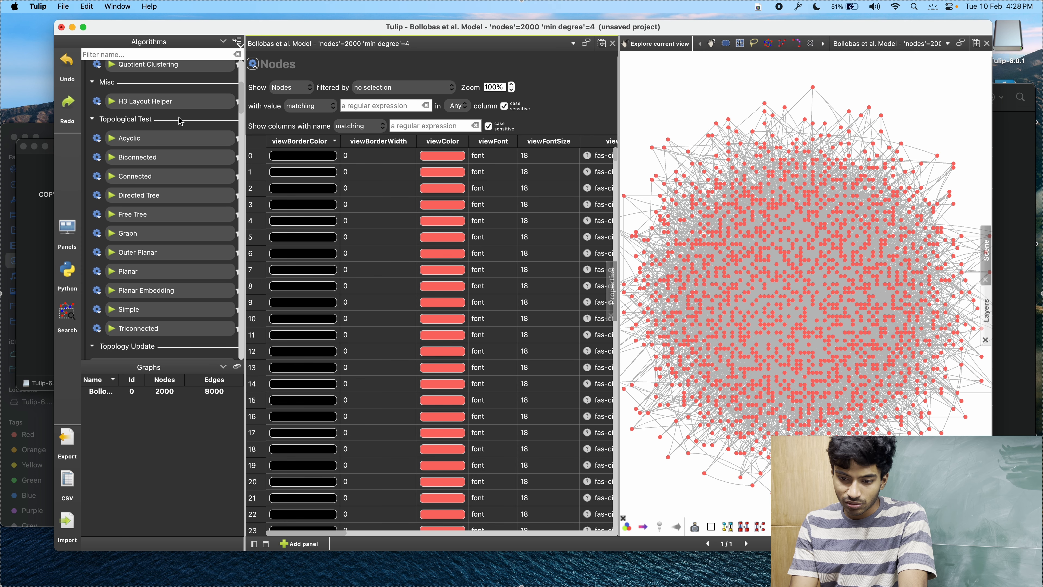
scroll(180, 121, "down", 19)
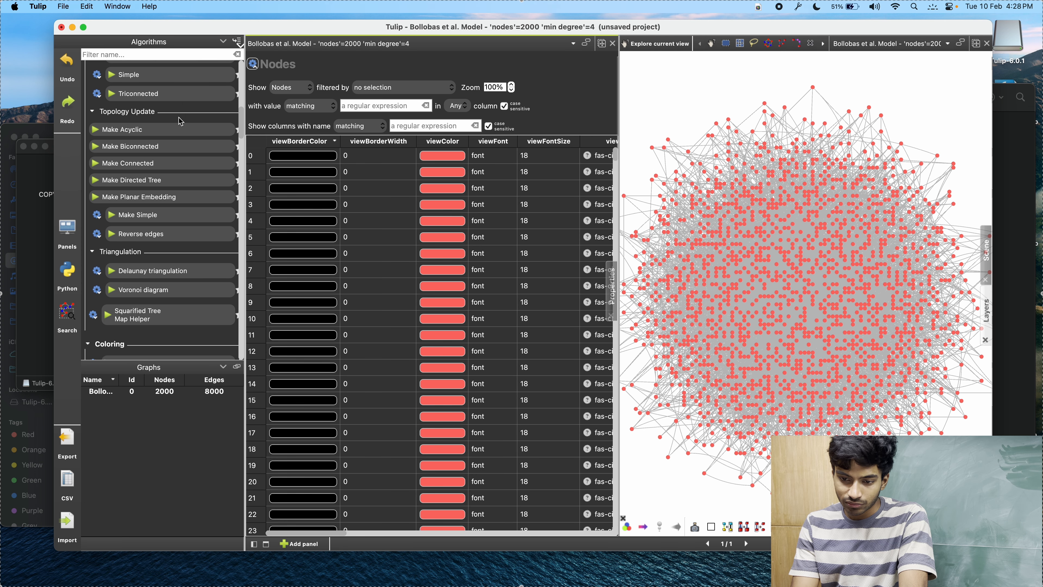
scroll(181, 121, "down", 17)
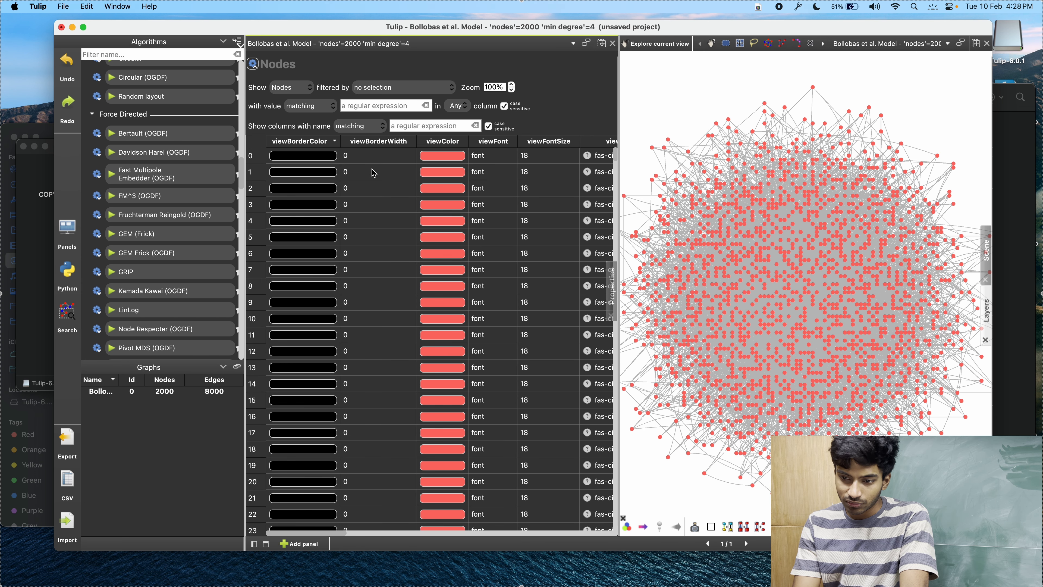
scroll(382, 200, "down", 1)
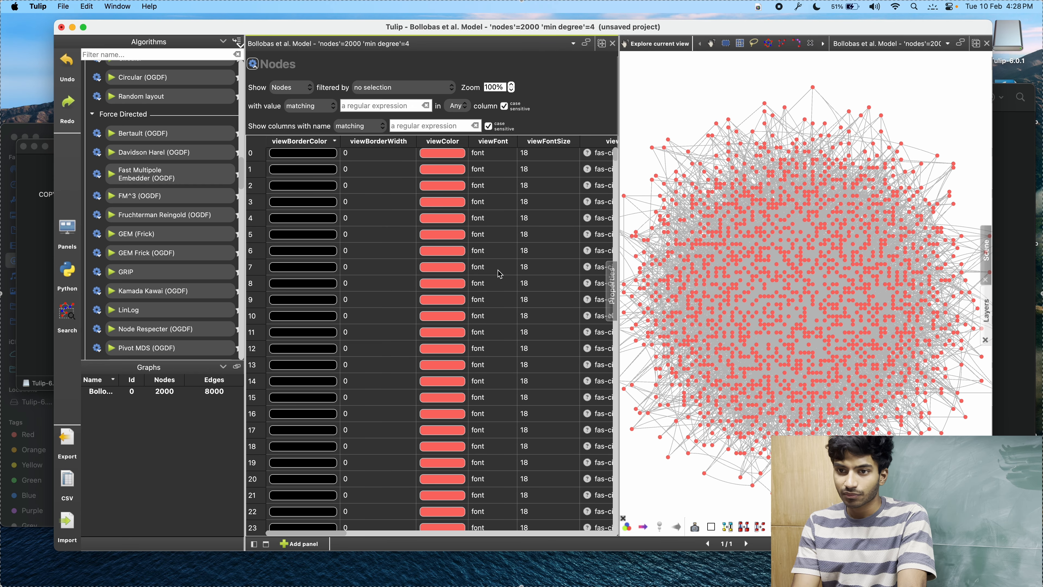
scroll(500, 274, "down", 4)
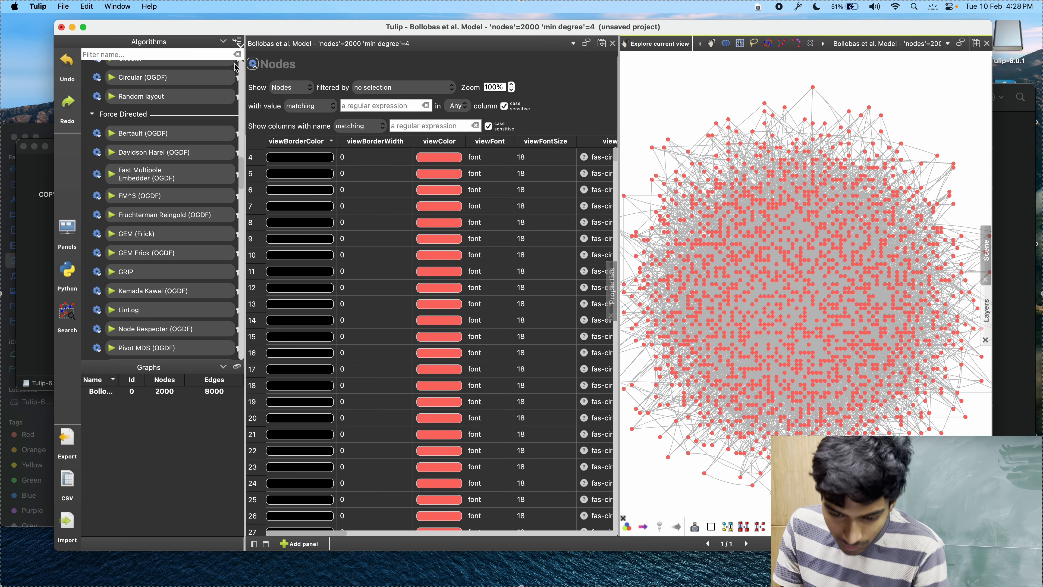
Look at the overview of the open panels and return to the side-by-side spreadsheet and node link diagram.
left_click(61, 228)
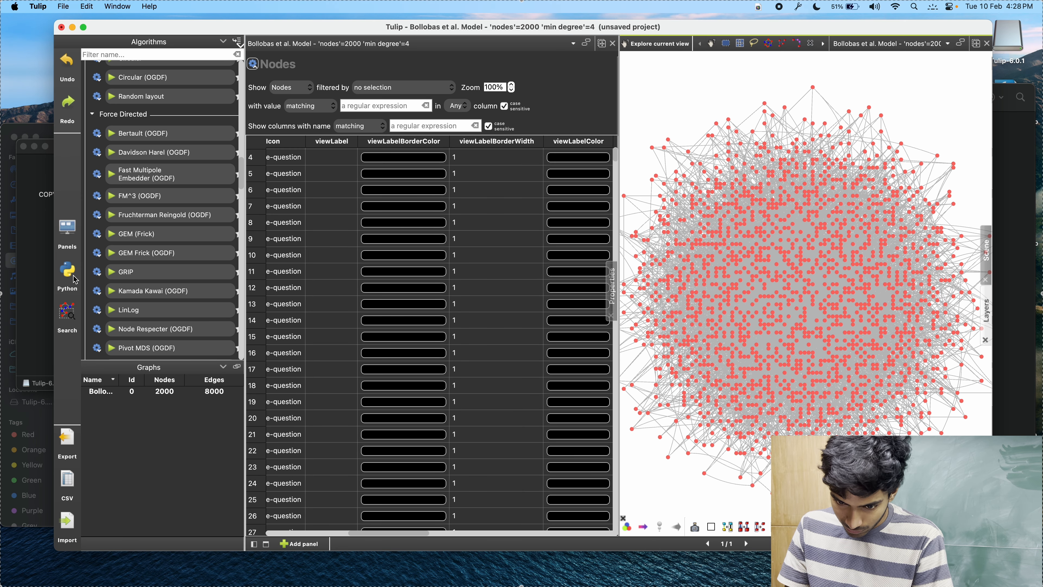
left_click(67, 249)
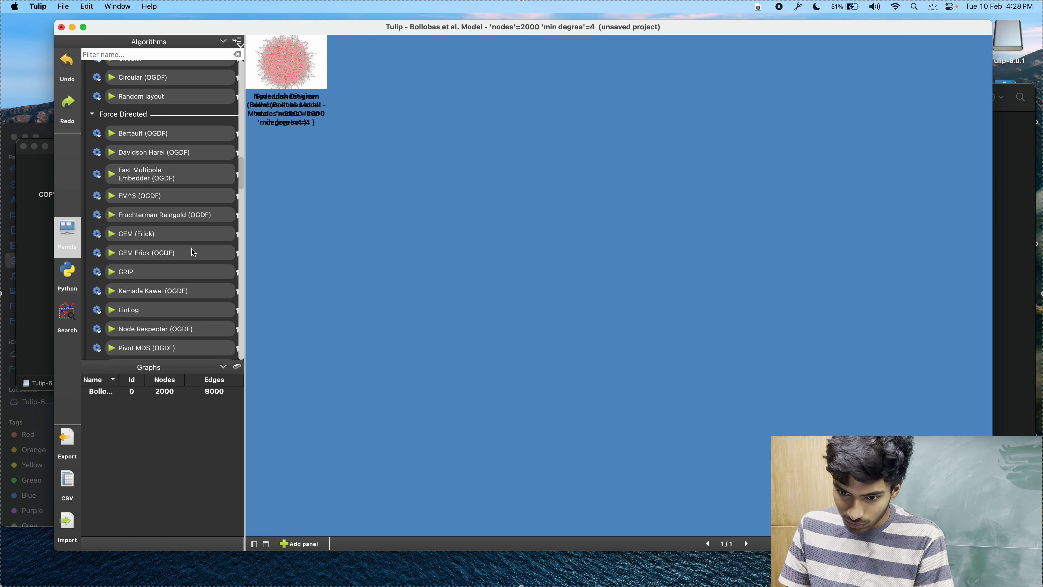
left_click(65, 250)
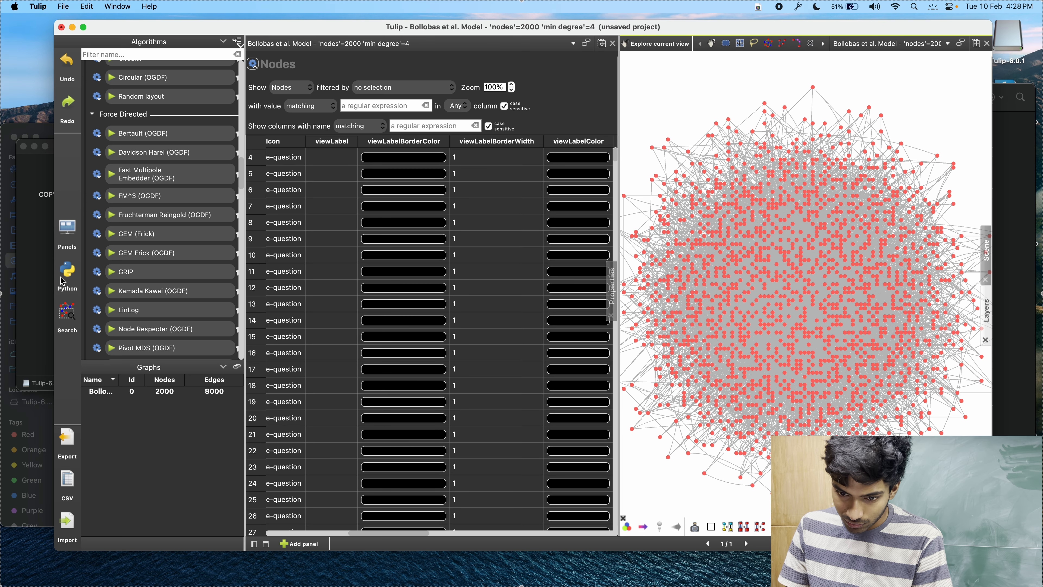
Open the Python IDE, acknowledge its warning, and run print("hello dev") in the Python interpreter.
left_click(74, 276)
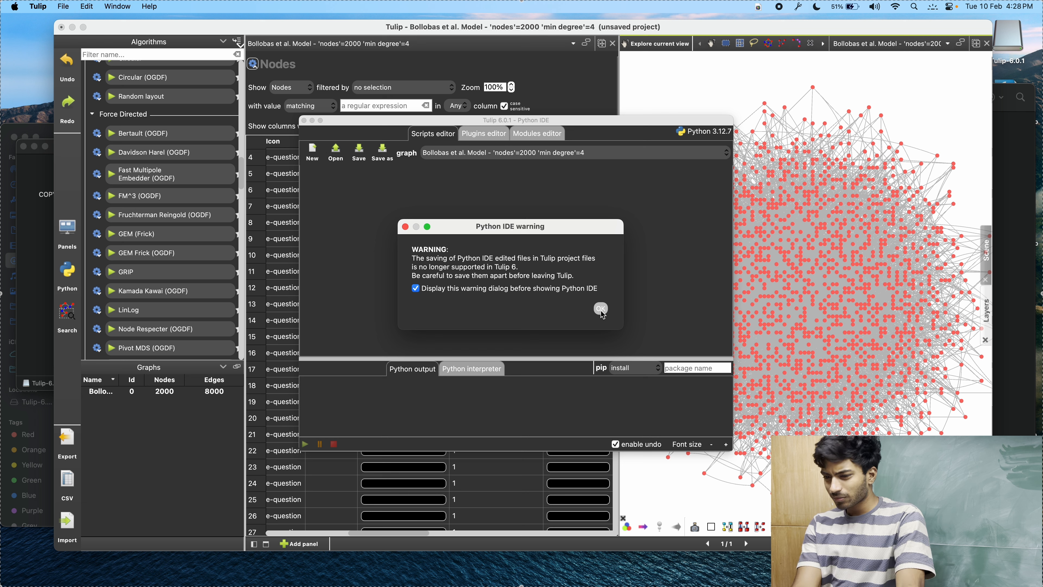
left_click(600, 308)
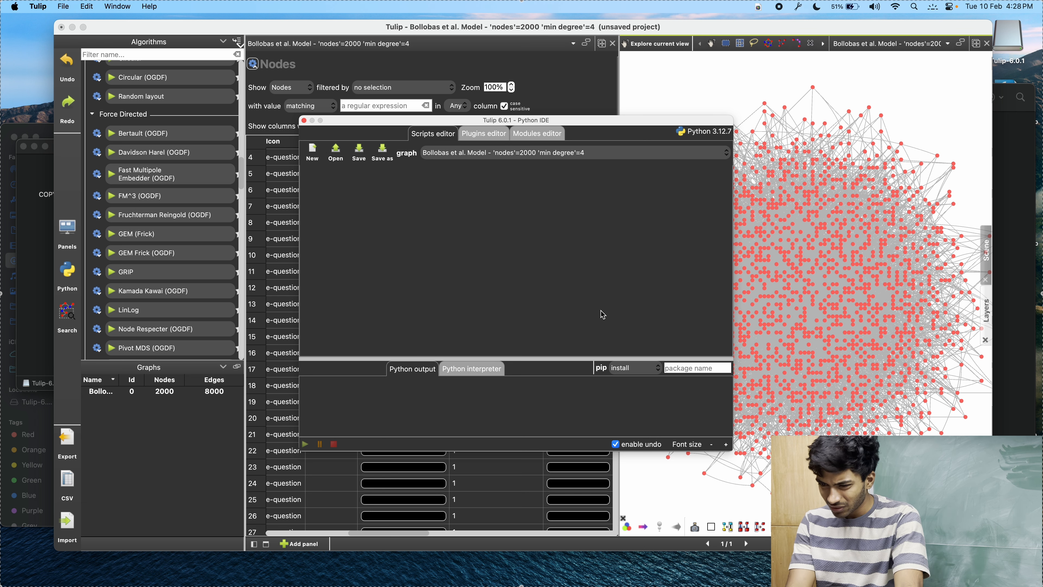
left_click(494, 138)
left_click(434, 137)
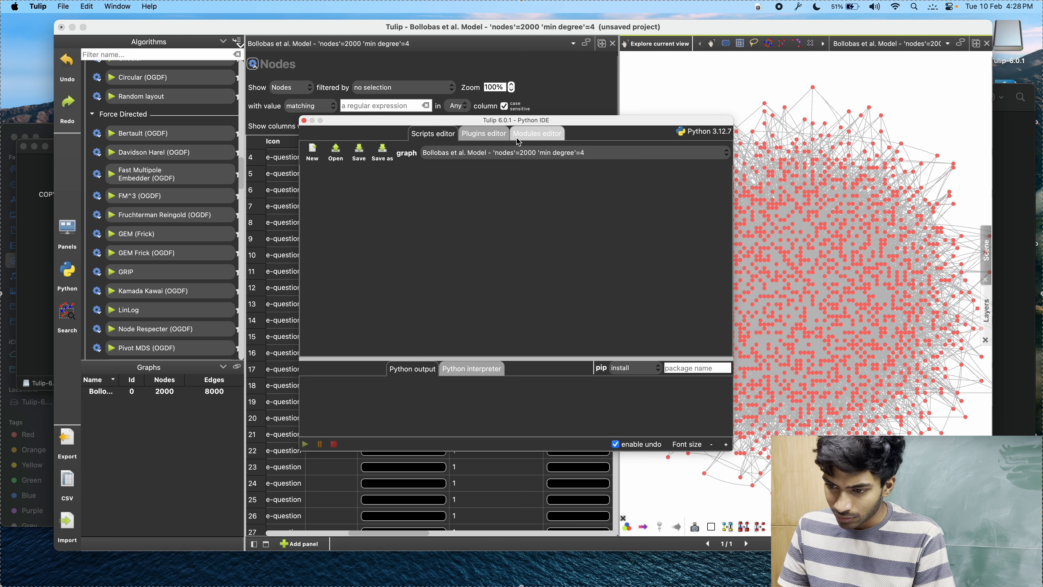
left_click(452, 375)
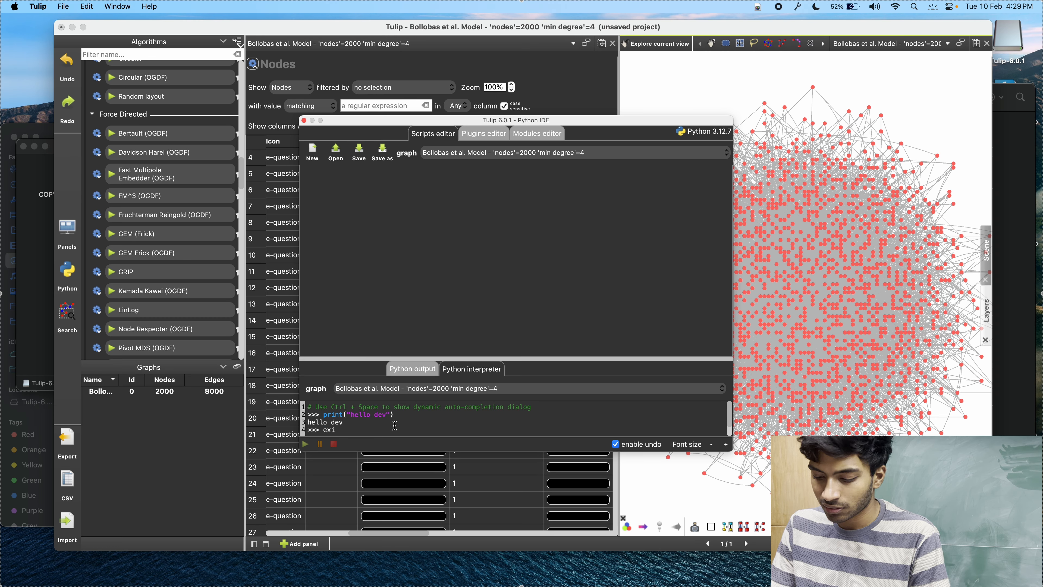
key("Return")
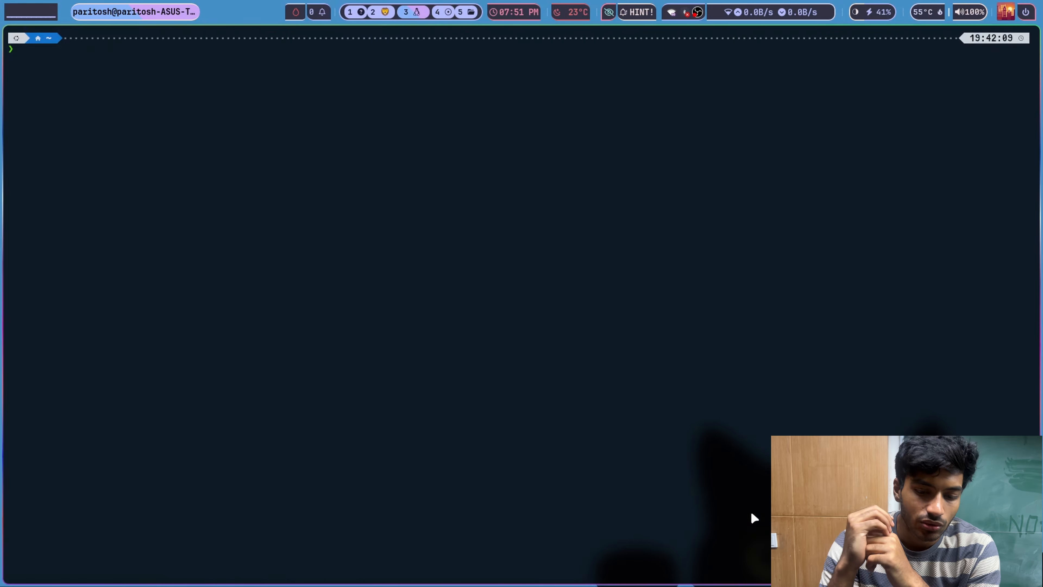
Switch to the Brave browser and download the Tulip 6.0.1 AppImage from its SourceForge page into Downloads.
key("super+2")
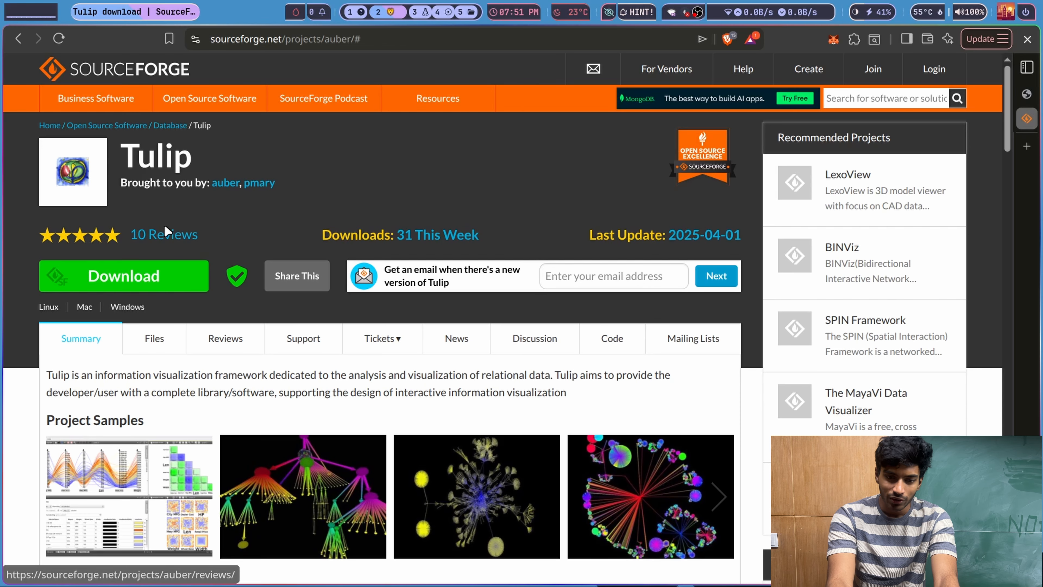
left_click(131, 276)
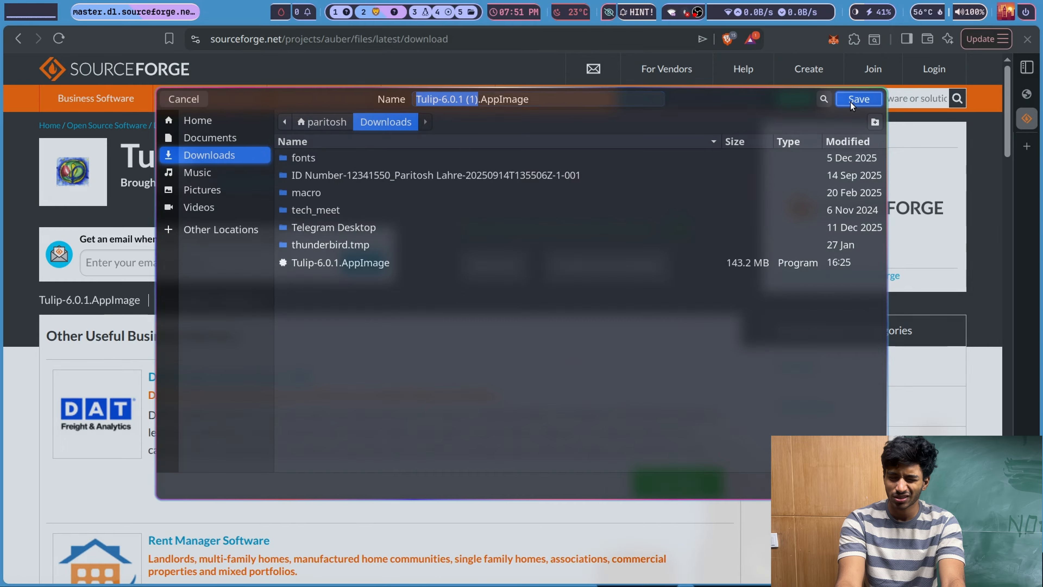
key("Return")
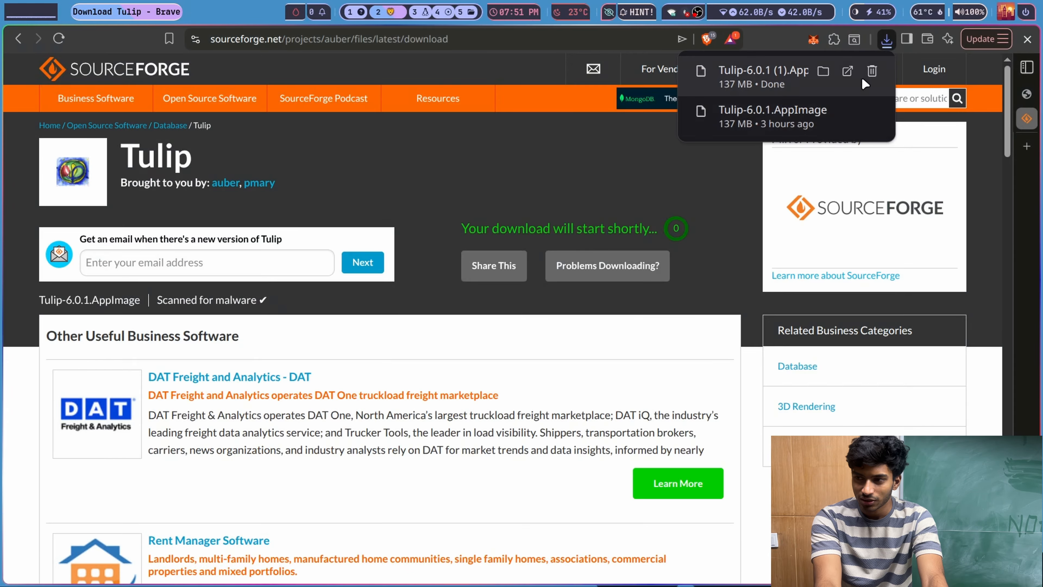
Switch to the terminal and make the downloaded AppImage executable with chmod +x Tulip-*.AppImage.
key("super+3")
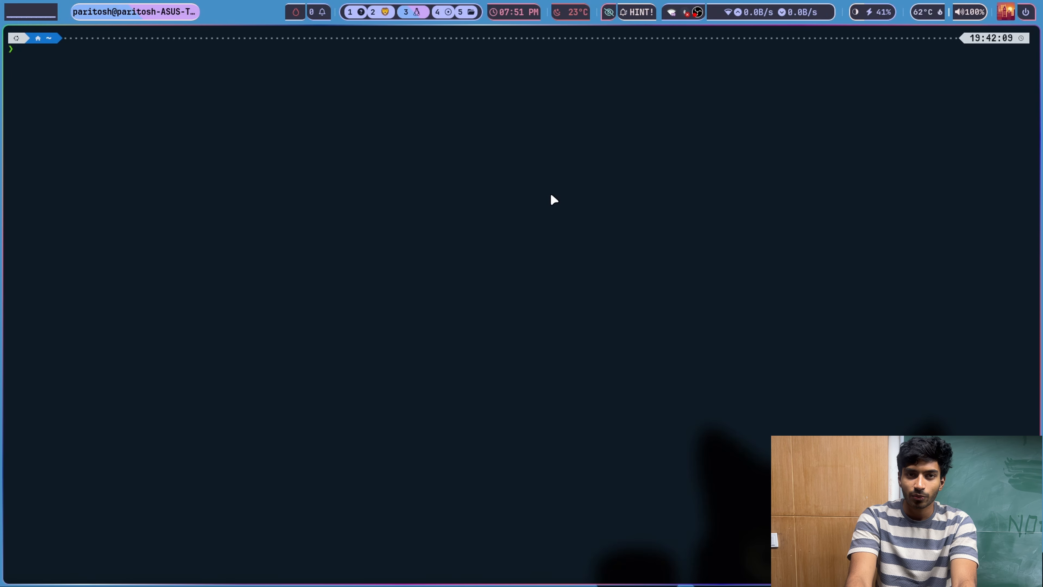
type("nano network.gml")
key("Up")
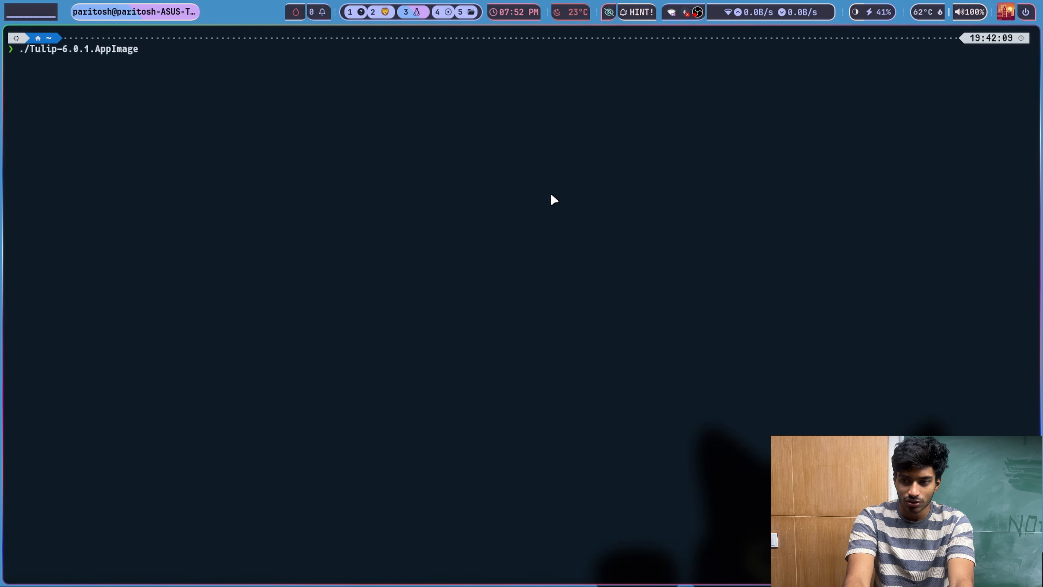
key("Up")
key("Up")
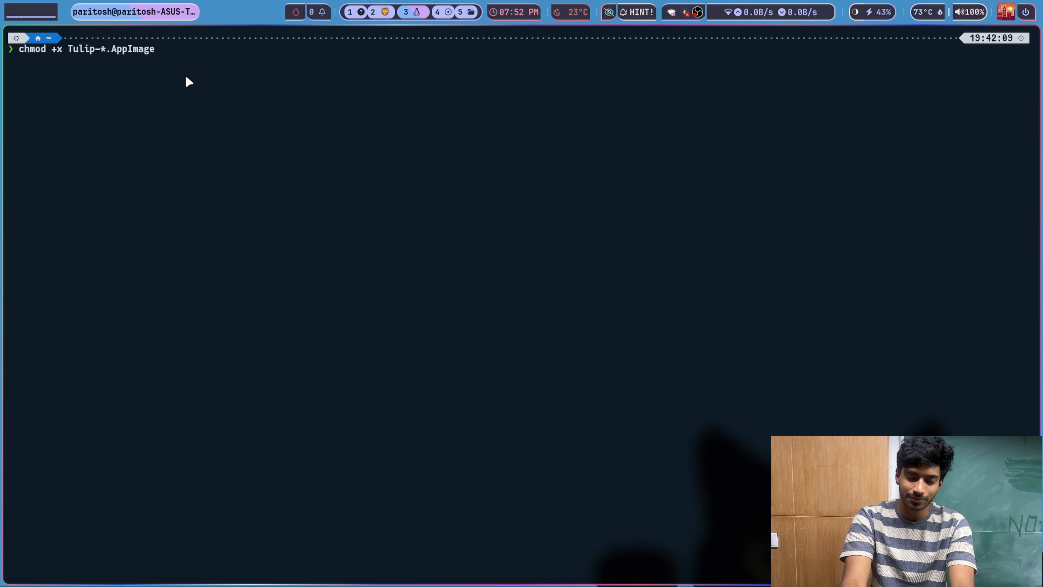
key("Return")
Launch Tulip from the terminal with ./Tulip-6.0.1.AppImage.
key("Up")
key("Up")
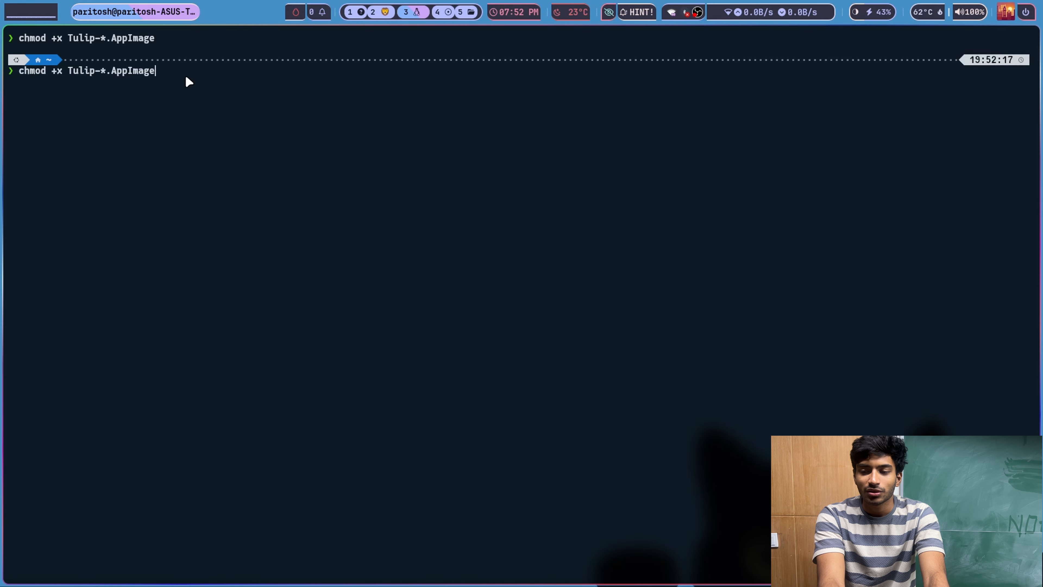
key("Up")
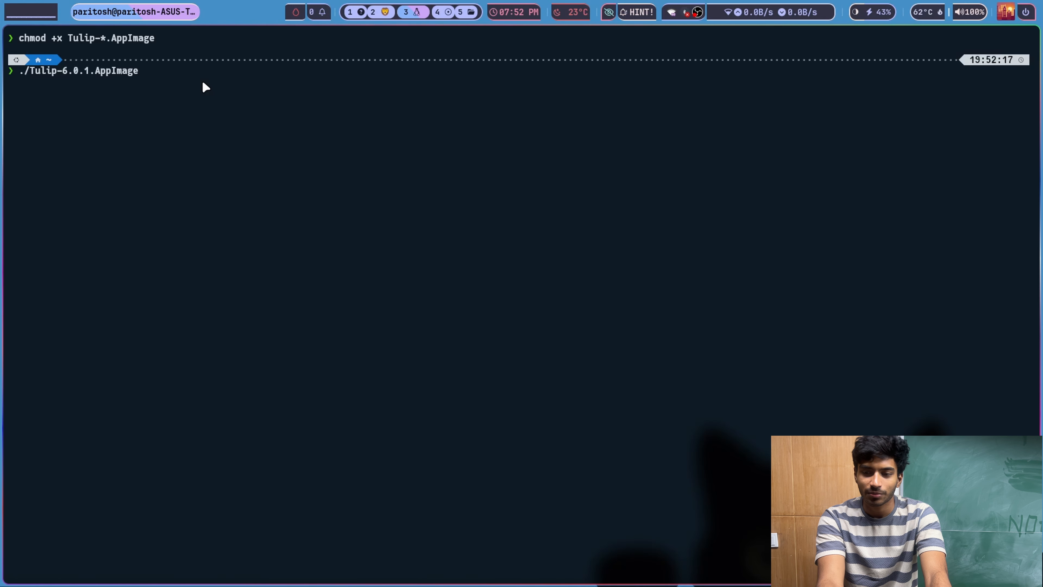
key("Return")
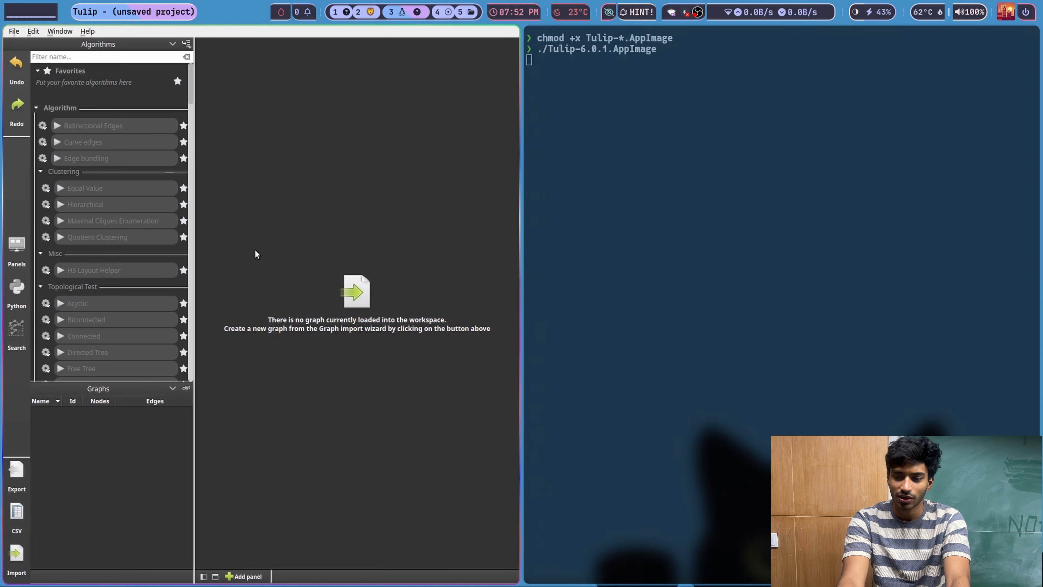
Rearrange the workspaces so Tulip is alone on 2, Brave on 3 and the terminal on 8, and show the Tulip workspace.
key("super")
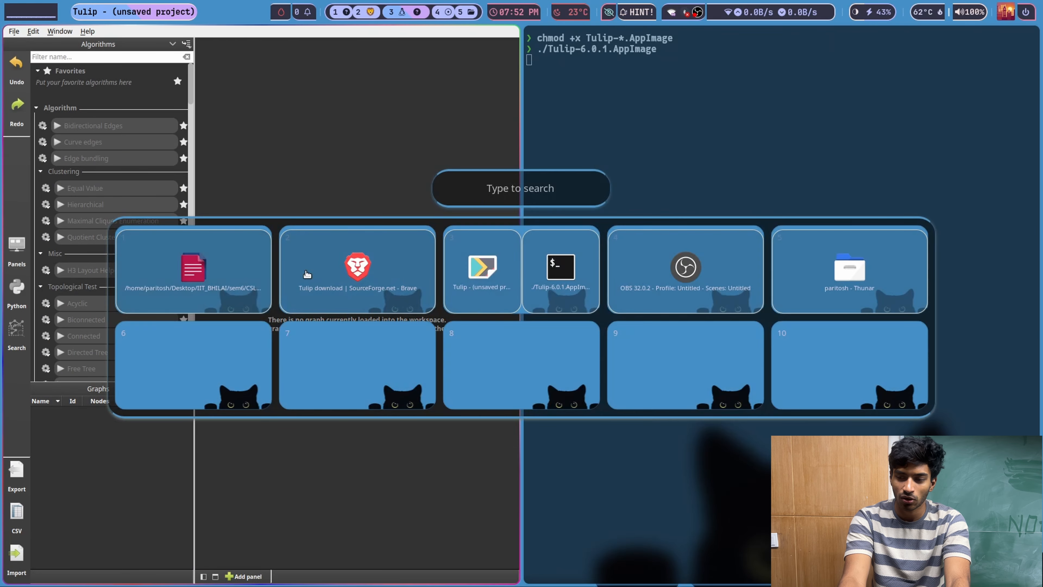
left_click_drag(486, 286, 322, 281)
left_click(322, 279)
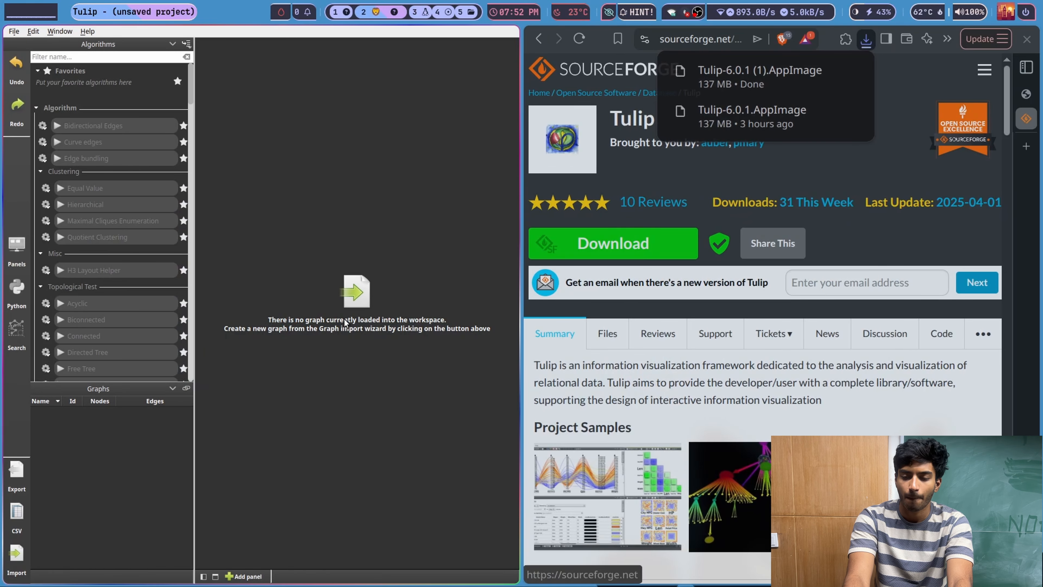
key("super")
left_click_drag(542, 293, 551, 362)
left_click_drag(401, 286, 484, 281)
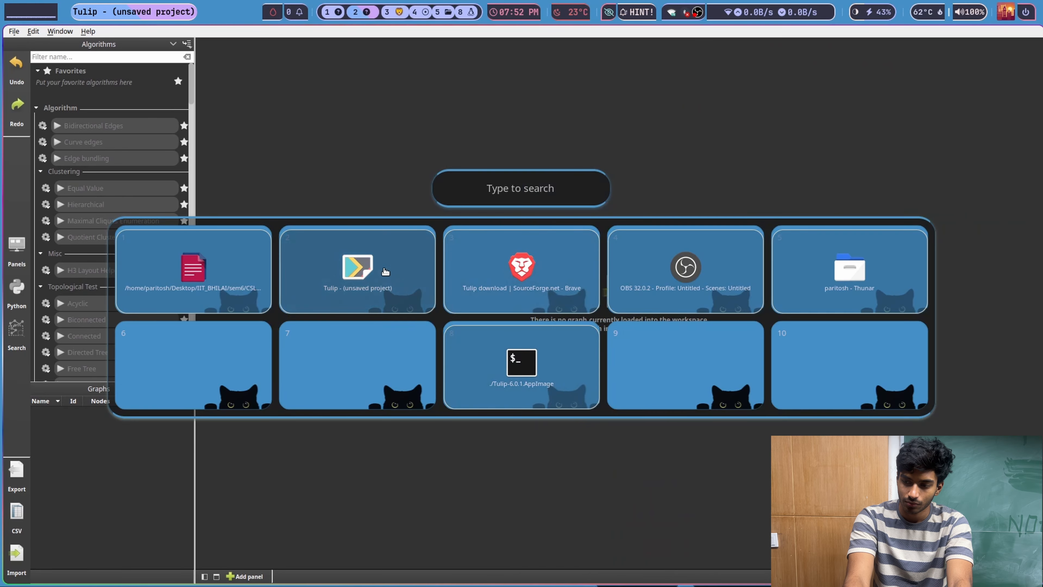
left_click(381, 270)
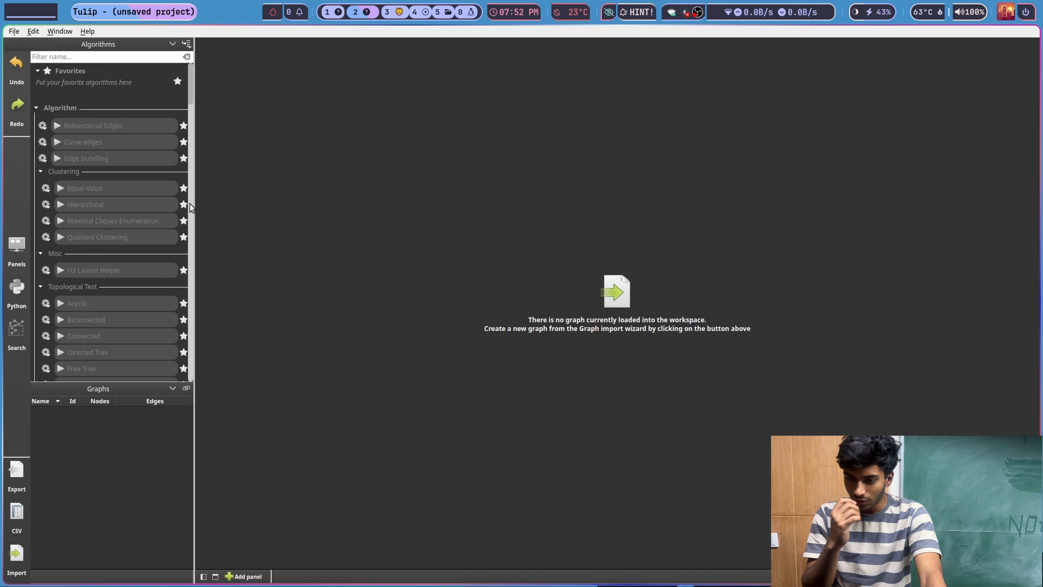
Switch to the presentation PDF main.pdf and read its Overview slide about Tulip.
key("super+1")
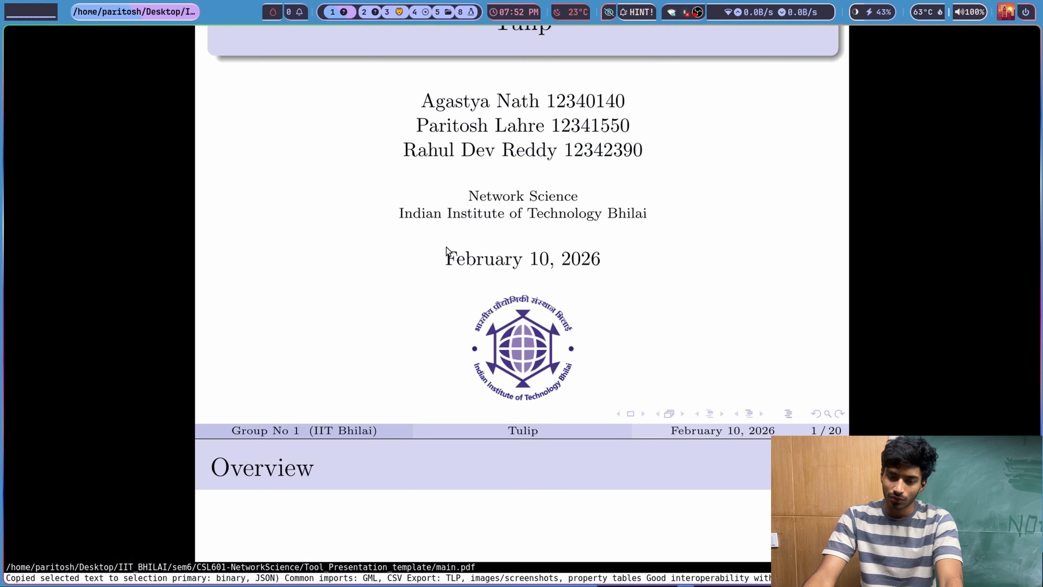
scroll(634, 267, "up", 1)
scroll(633, 267, "down", 6)
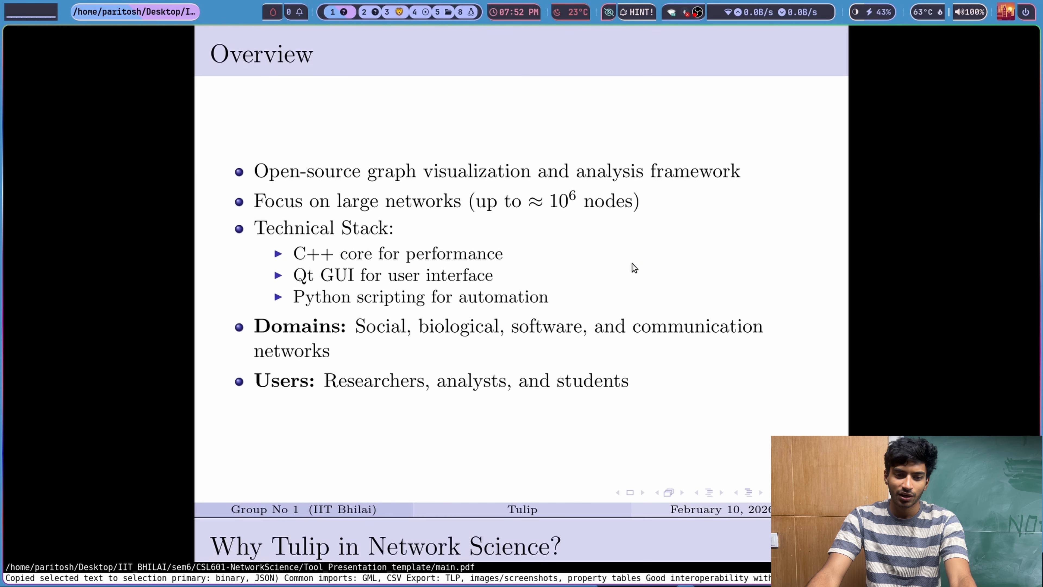
scroll(633, 266, "up", 1)
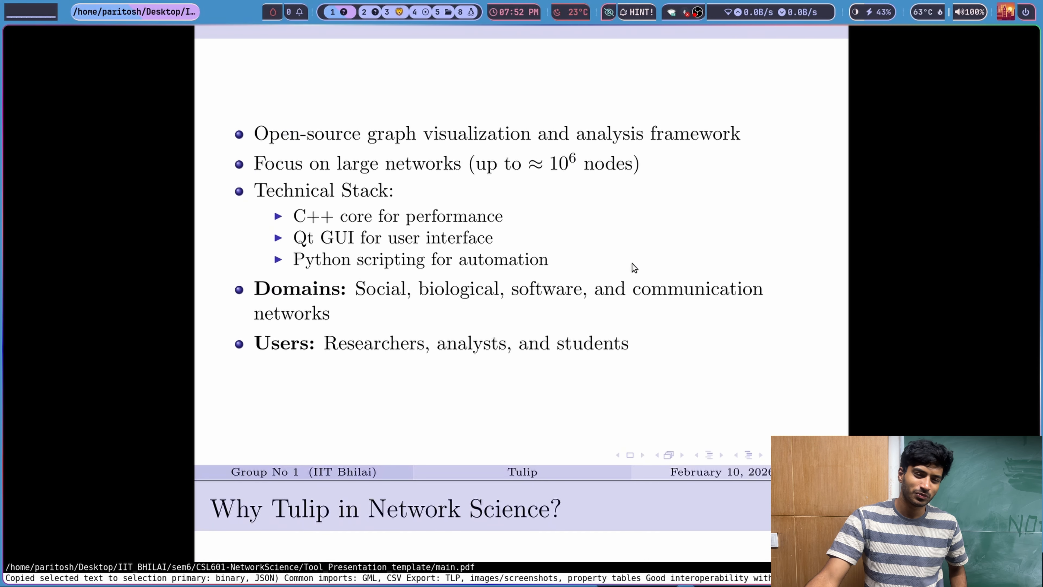
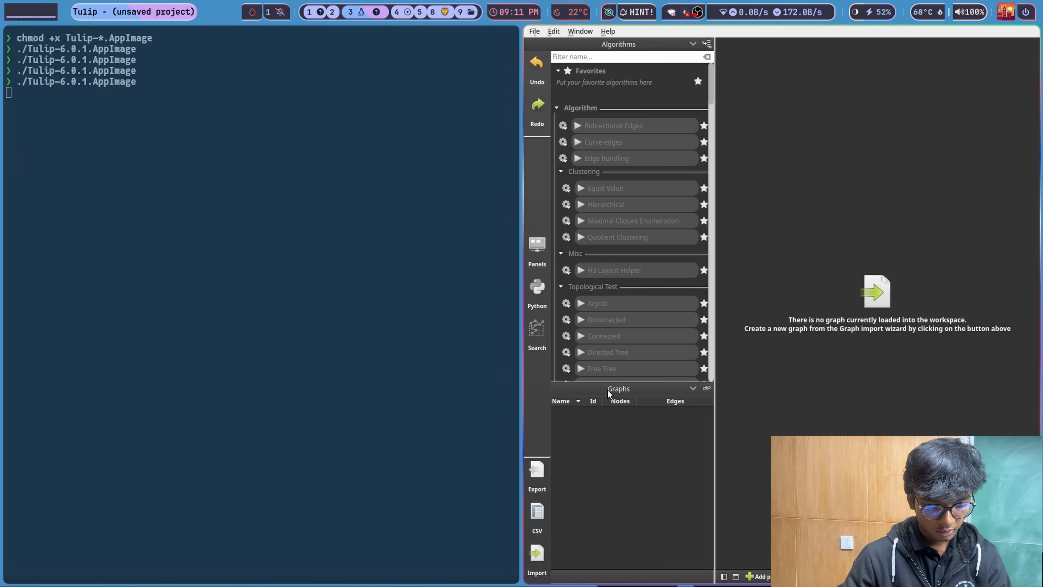
Move the Tulip window from the terminal's workspace to the empty workspace 2 and switch to it.
key("super+a")
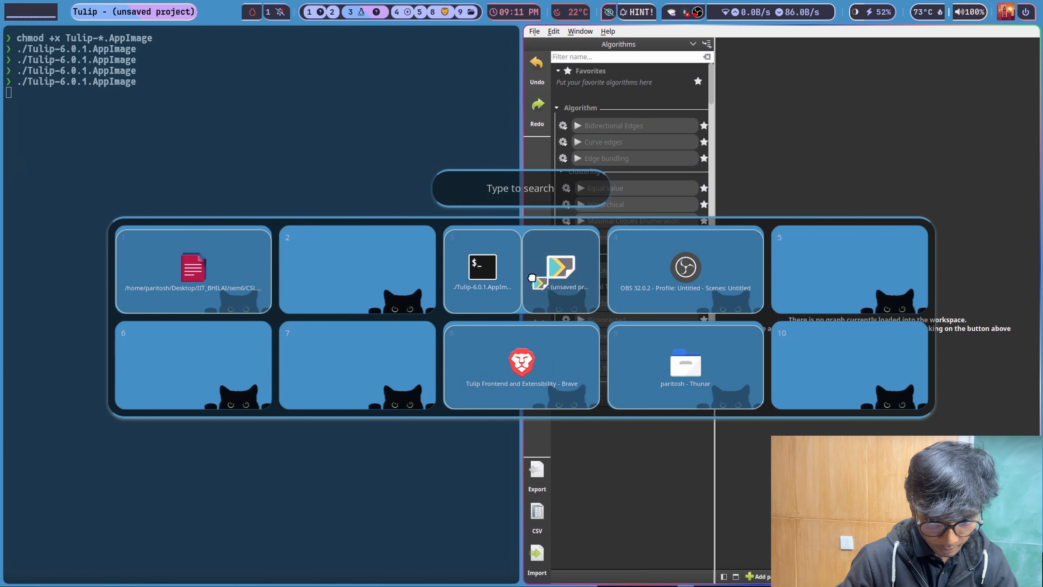
left_click_drag(531, 278, 365, 271)
left_click(324, 281)
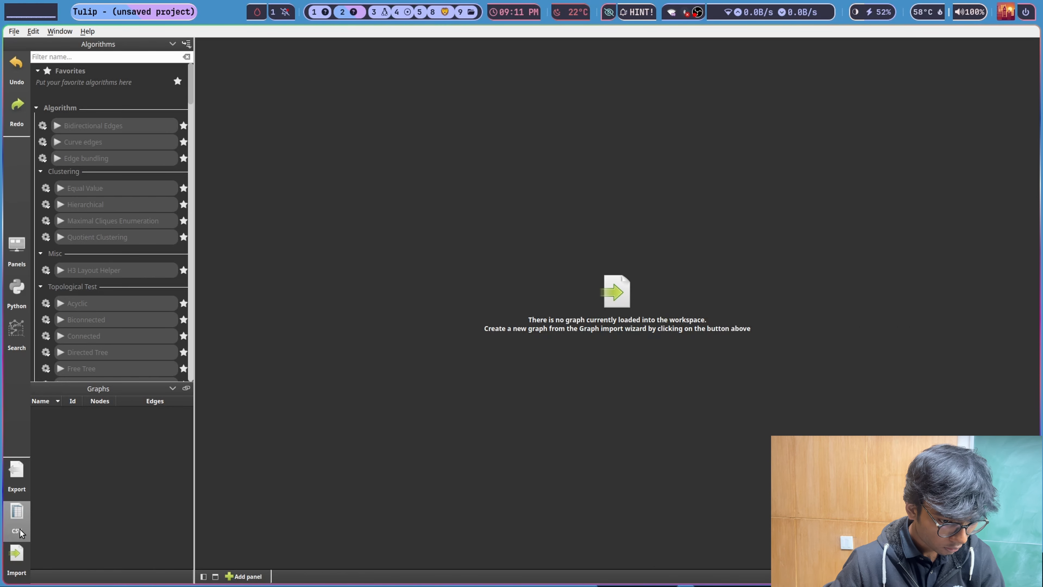
Import graph1.gml from the home folder using the GML import method.
left_click(15, 557)
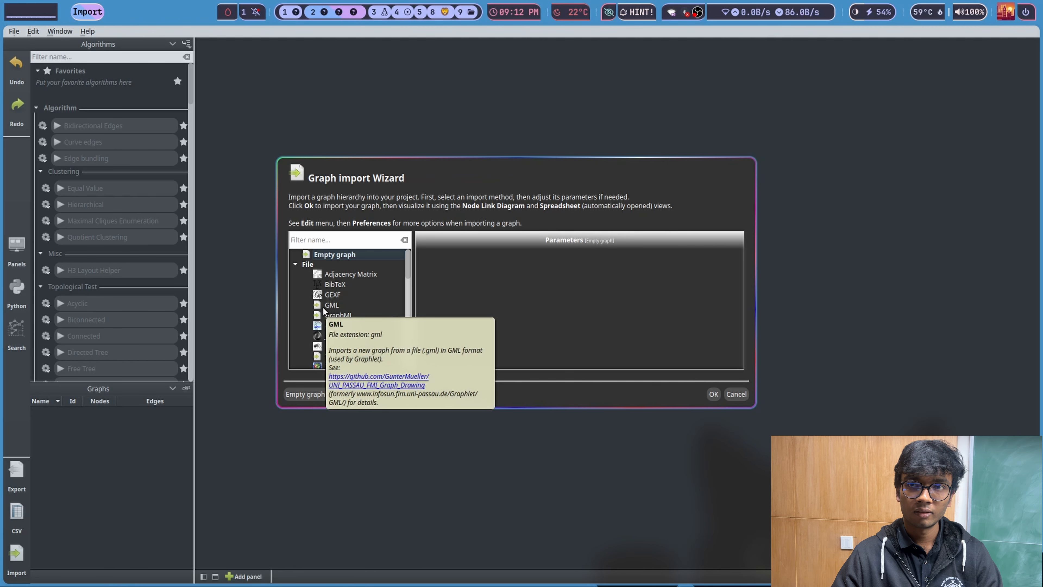
left_click(340, 306)
left_click(488, 259)
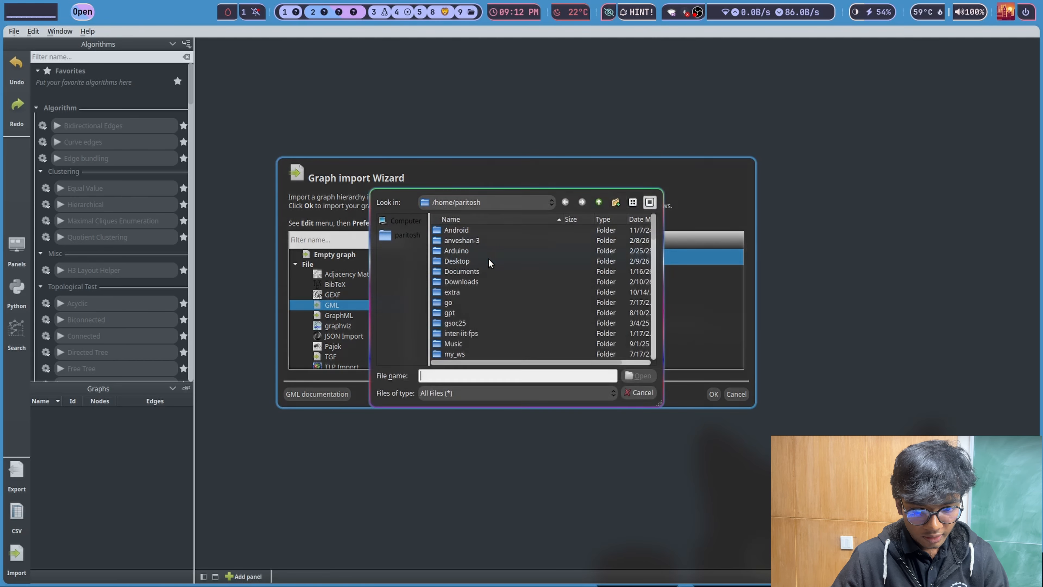
scroll(531, 307, "down", 10)
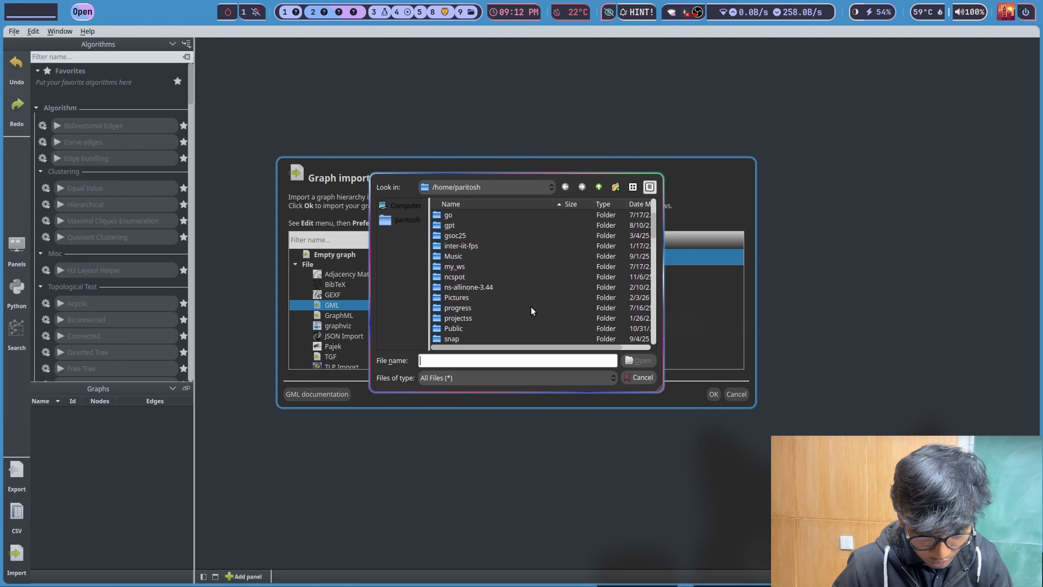
scroll(531, 306, "up", 1)
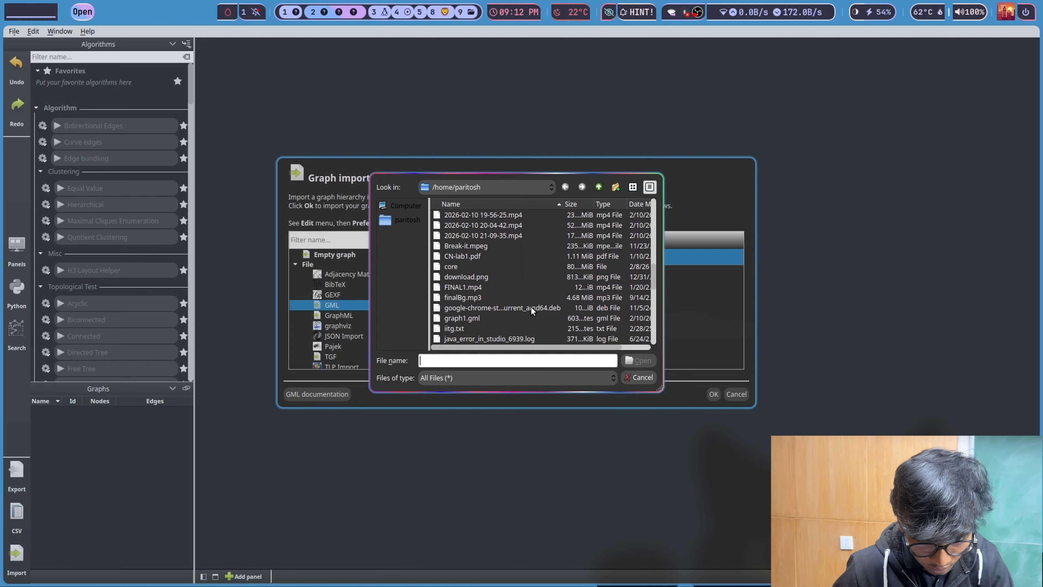
left_click(458, 359)
type("gr")
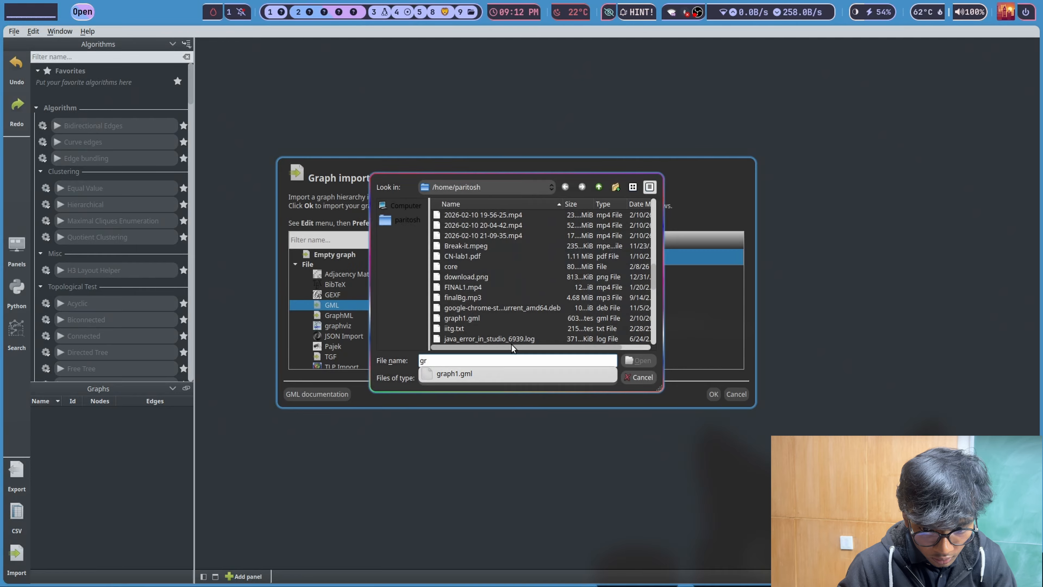
left_click(519, 374)
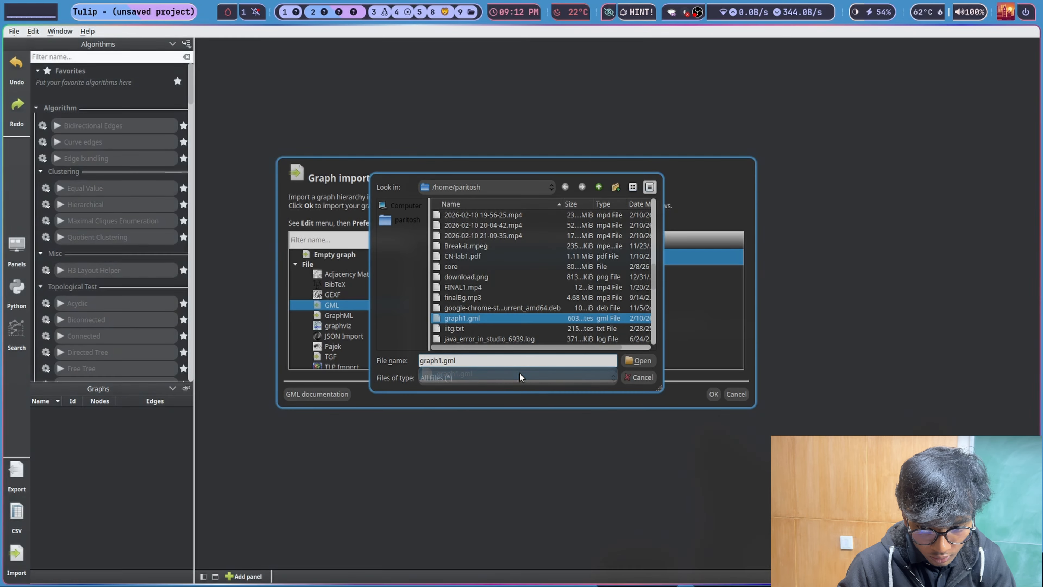
left_click(635, 362)
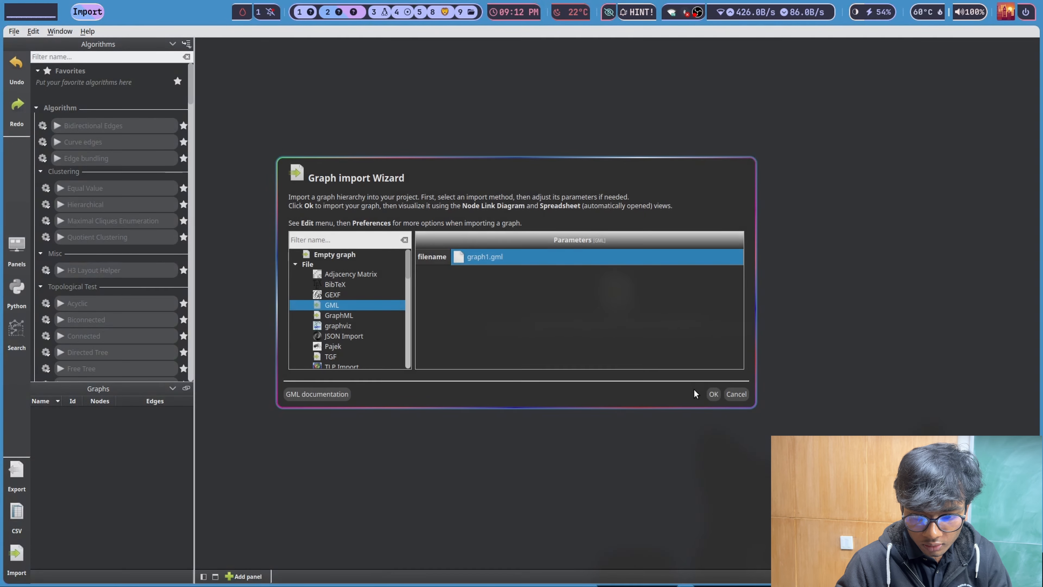
left_click(711, 397)
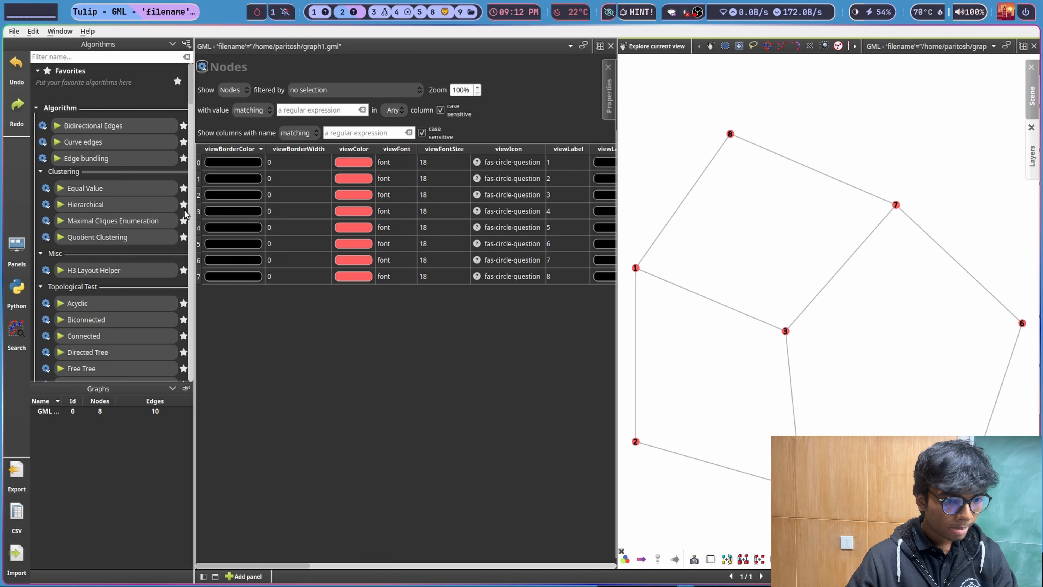
Look through the available algorithms, from clustering and topology through coloring, layout and measures to resizing and selection.
scroll(127, 232, "down", 3)
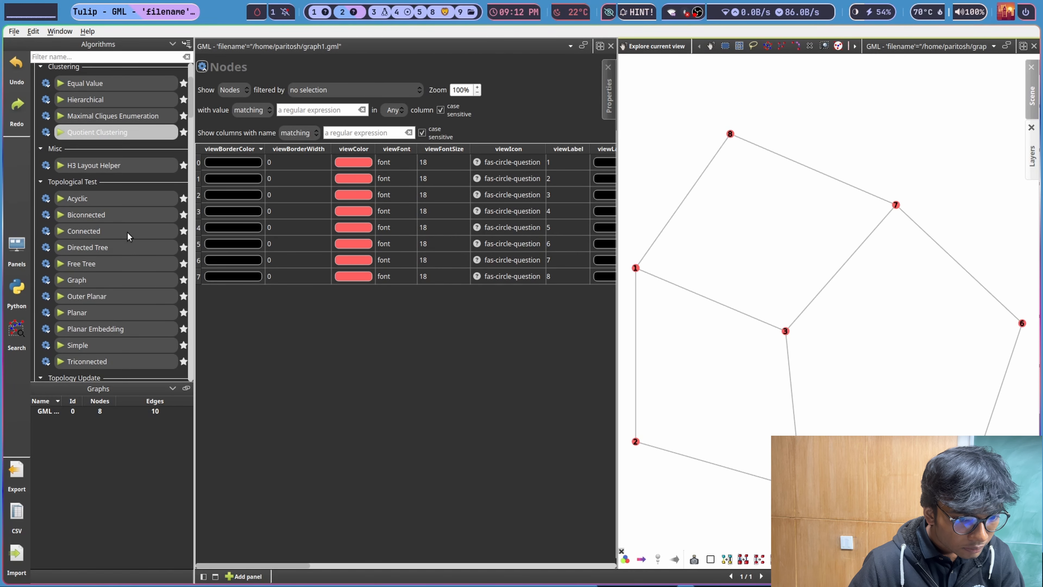
scroll(128, 233, "down", 8)
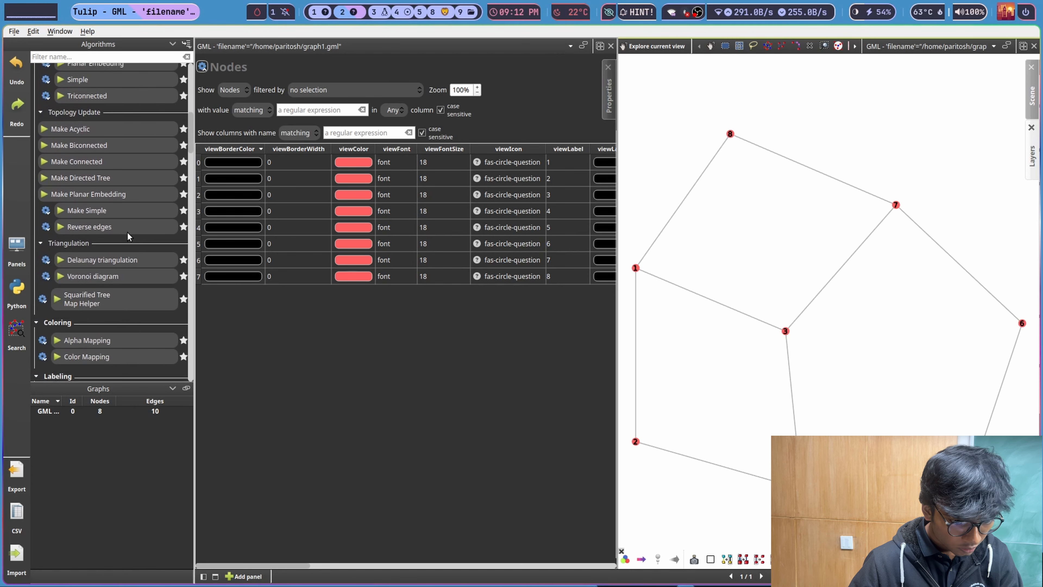
scroll(128, 233, "down", 3)
scroll(135, 276, "down", 2)
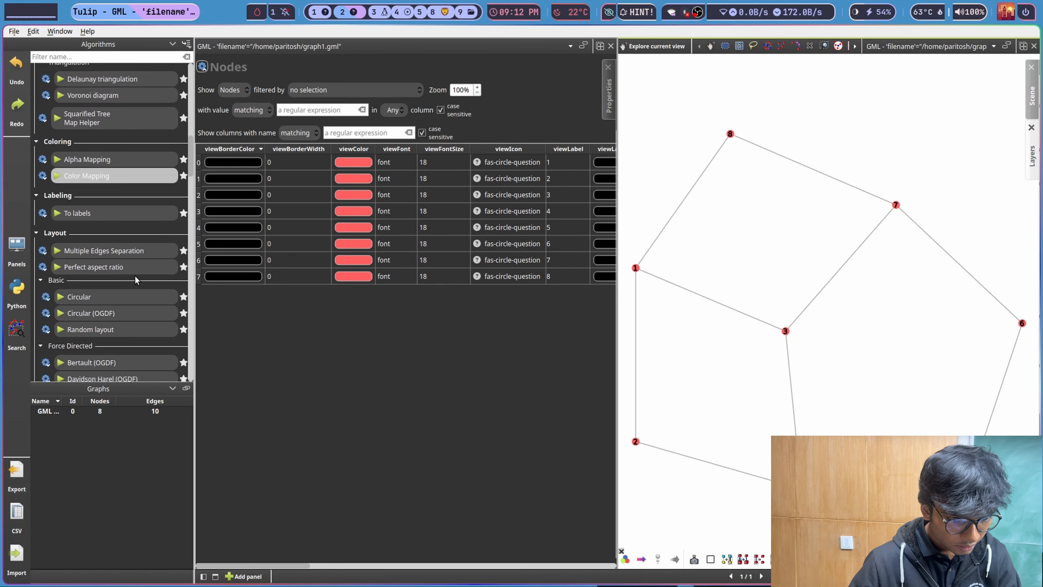
scroll(135, 277, "down", 12)
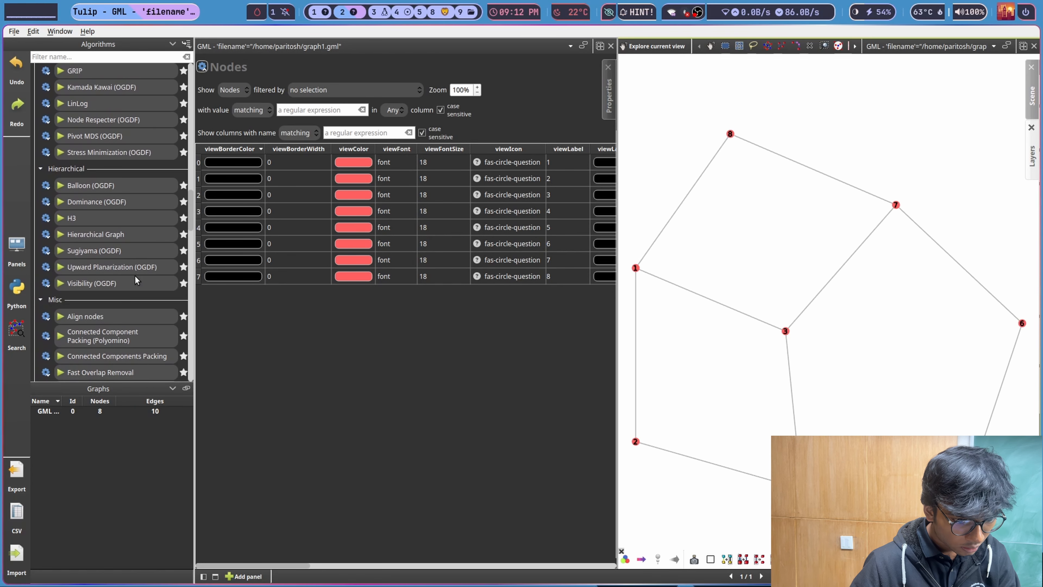
scroll(134, 276, "down", 12)
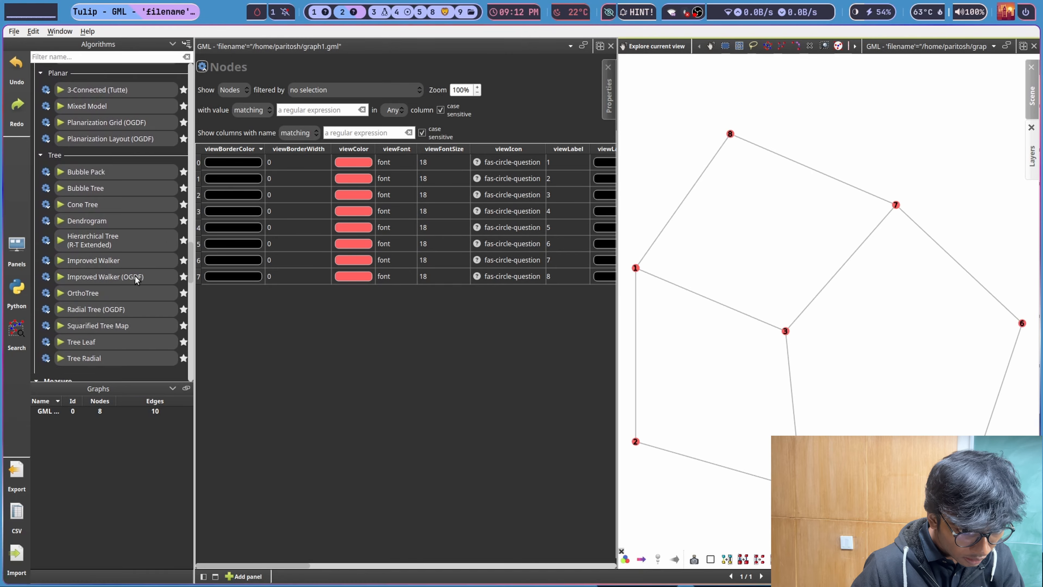
scroll(134, 276, "down", 15)
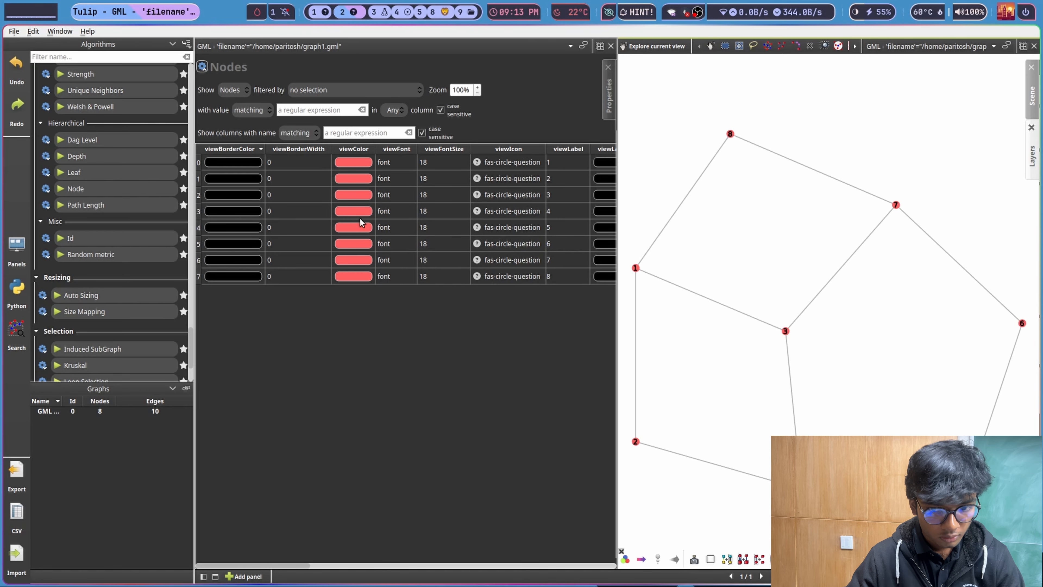
scroll(139, 268, "down", 3)
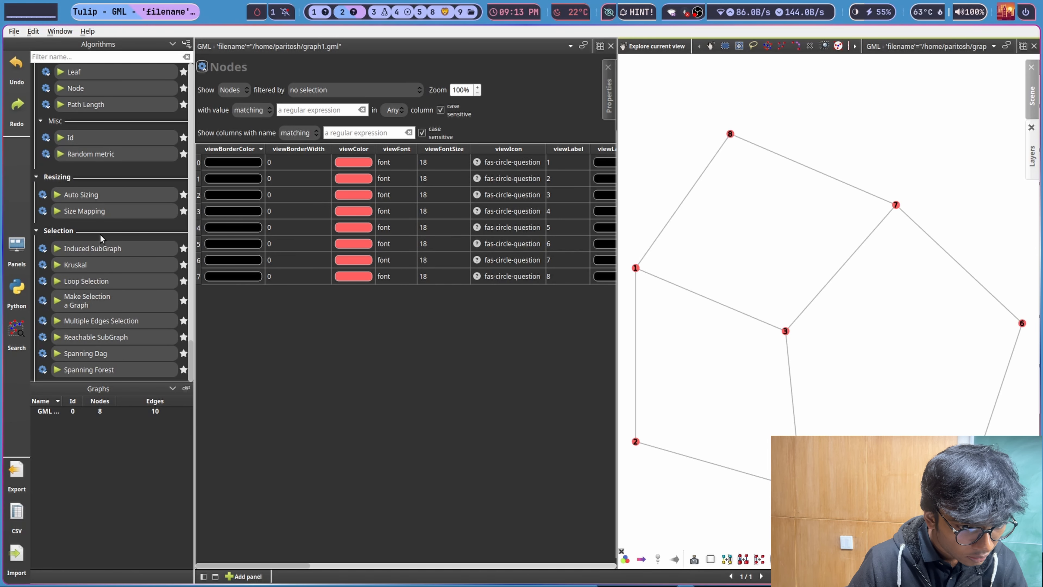
scroll(106, 237, "up", 2)
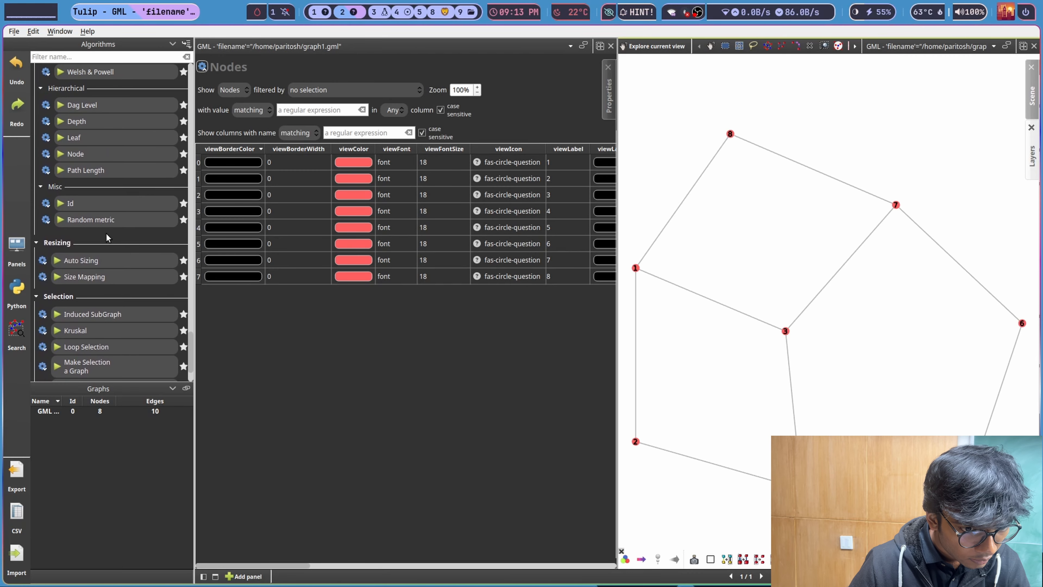
Set the viewColor of the node labelled 8 to light blue #4ee7ff and close its properties.
left_click(731, 136)
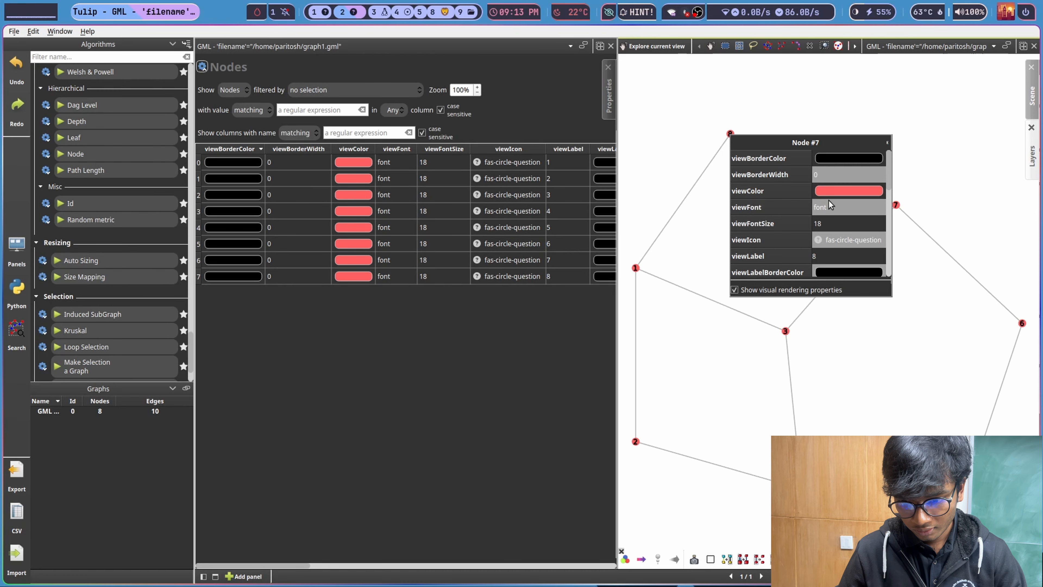
left_click(845, 192)
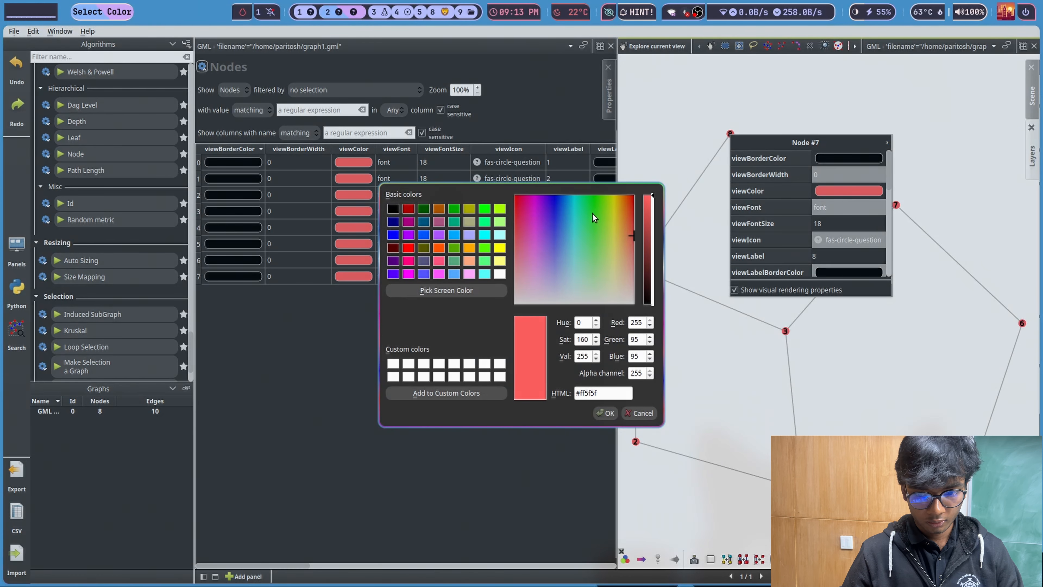
left_click(571, 229)
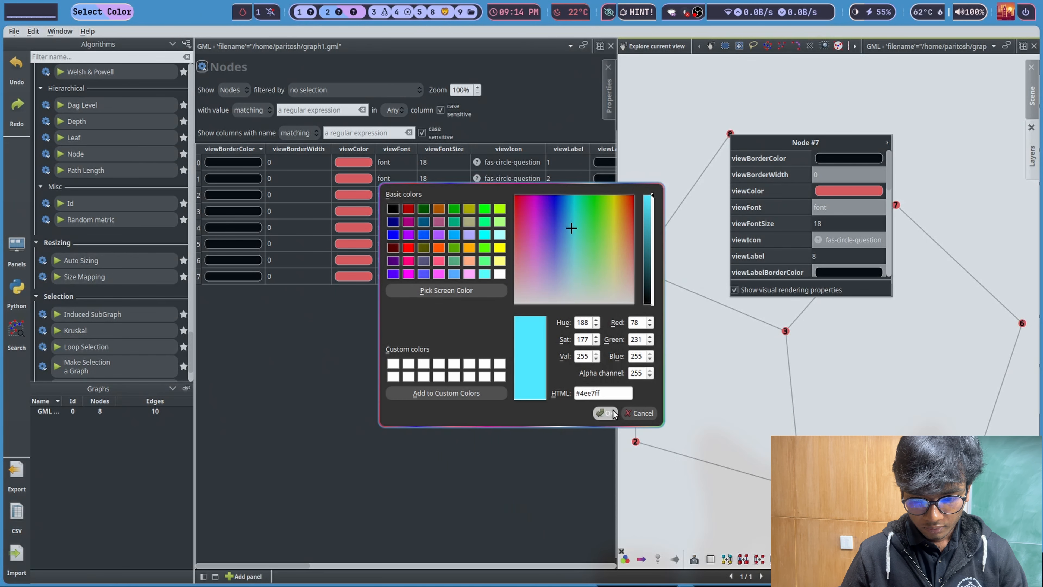
left_click(602, 412)
key("Return")
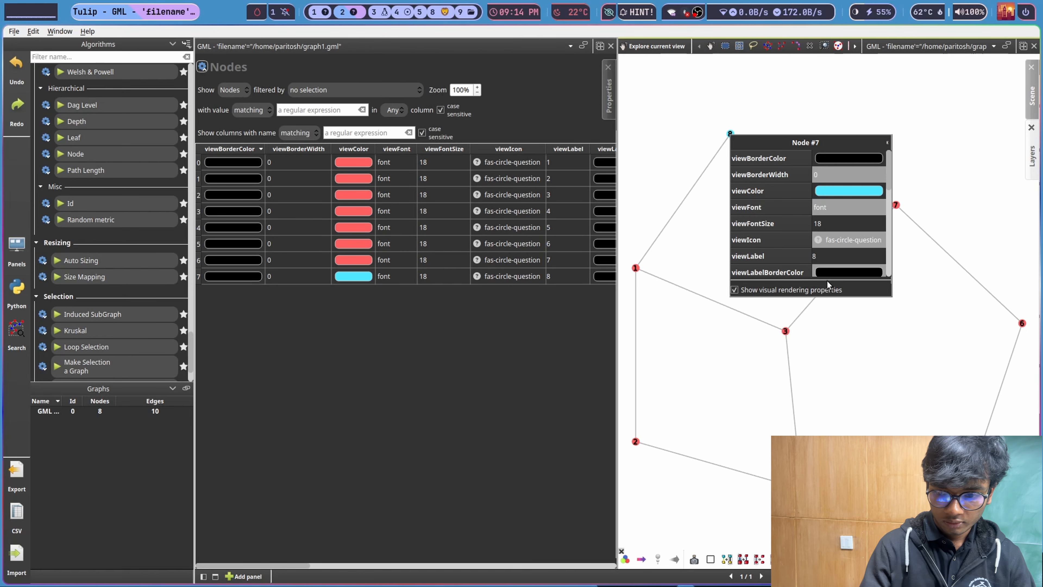
left_click(887, 142)
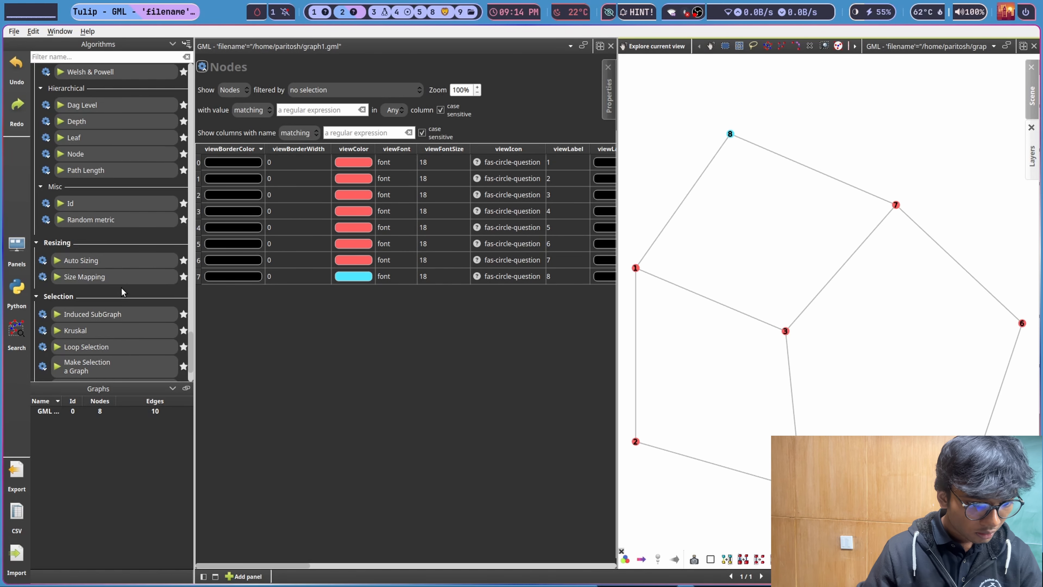
Run the Degree measure from the Graph algorithms on the imported graph.
scroll(122, 292, "down", 2)
scroll(122, 291, "up", 4)
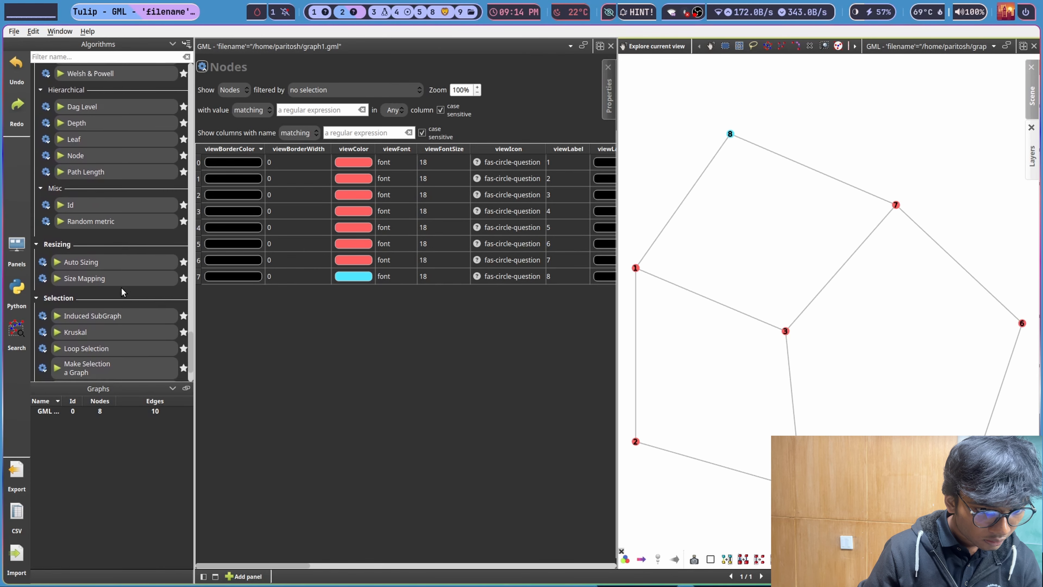
scroll(122, 291, "up", 4)
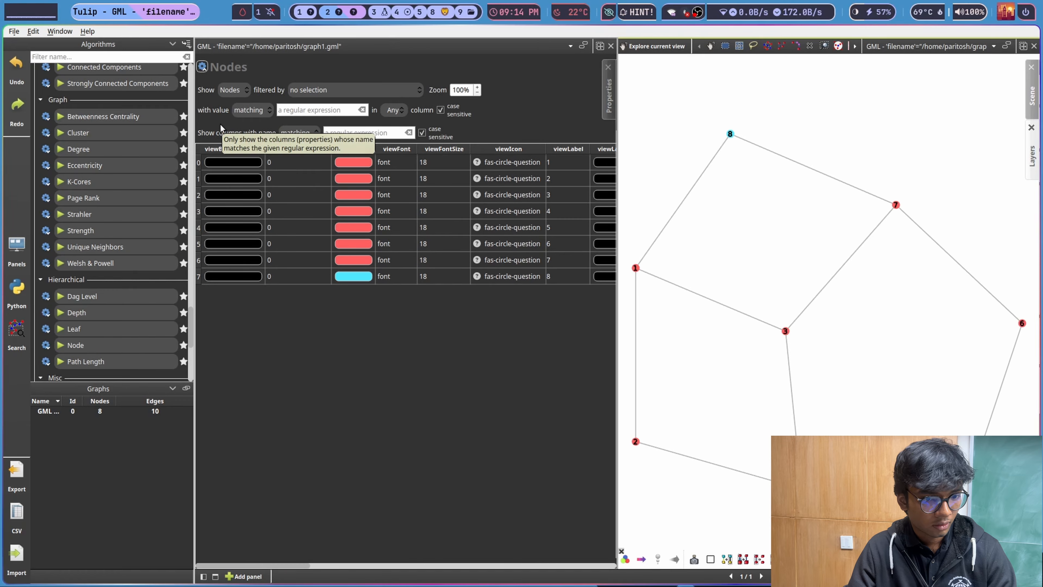
mouse_move(76, 137)
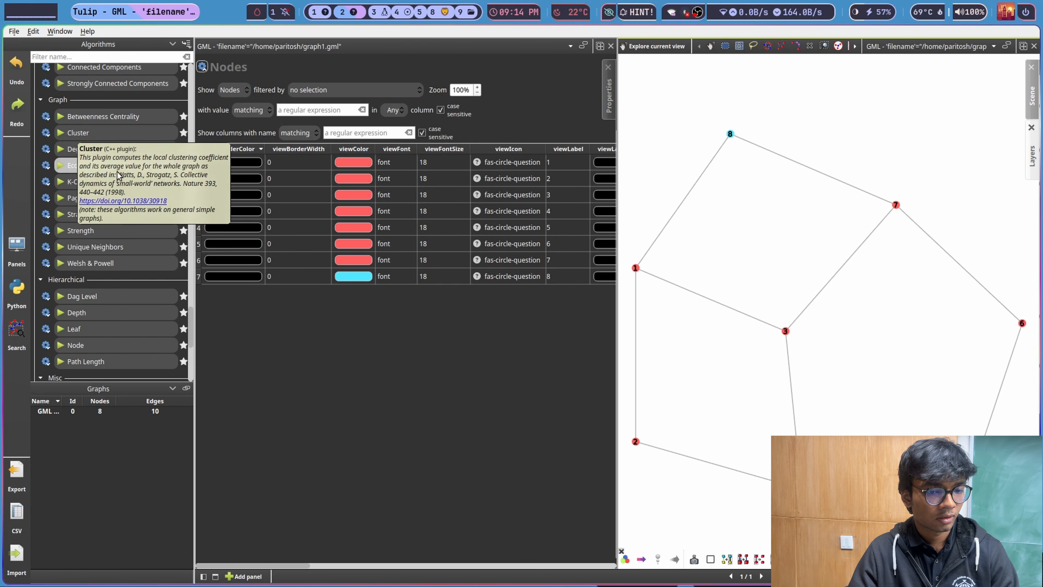
mouse_move(101, 165)
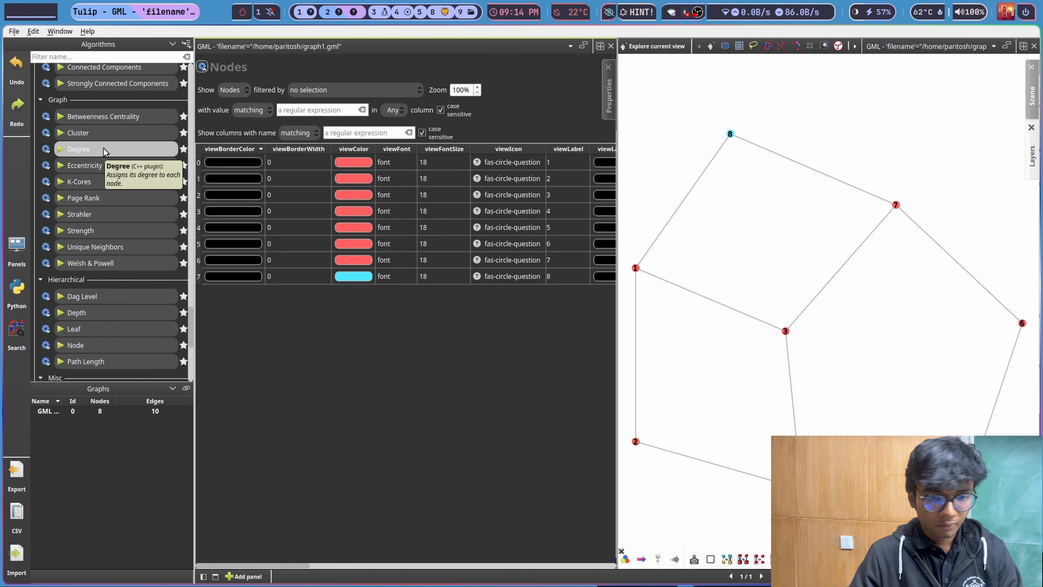
left_click(62, 148)
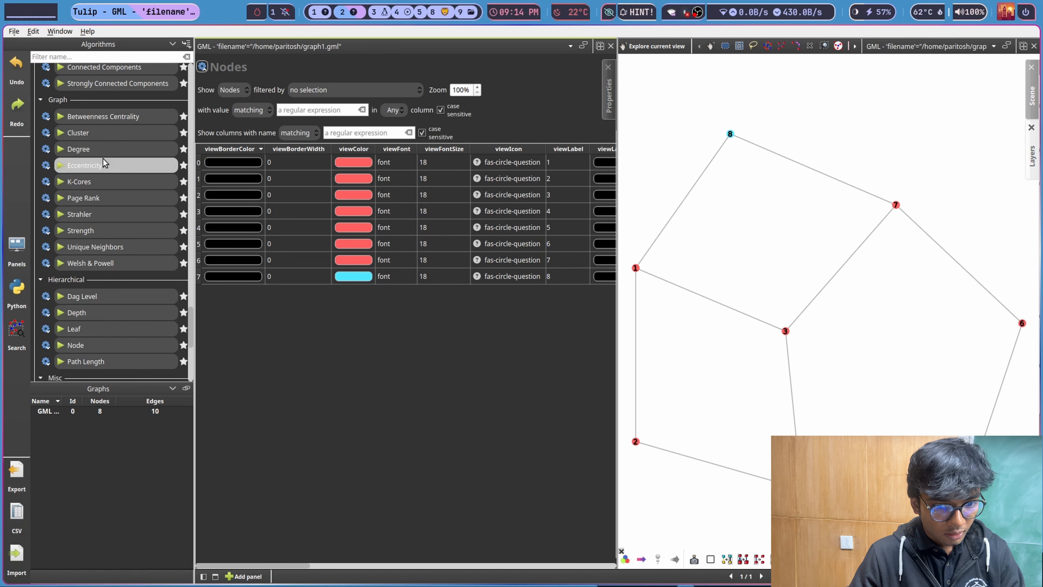
Find the viewMetric column in the node spreadsheet and sort the nodes by it in ascending order.
scroll(459, 212, "right", 5)
scroll(457, 210, "right", 6)
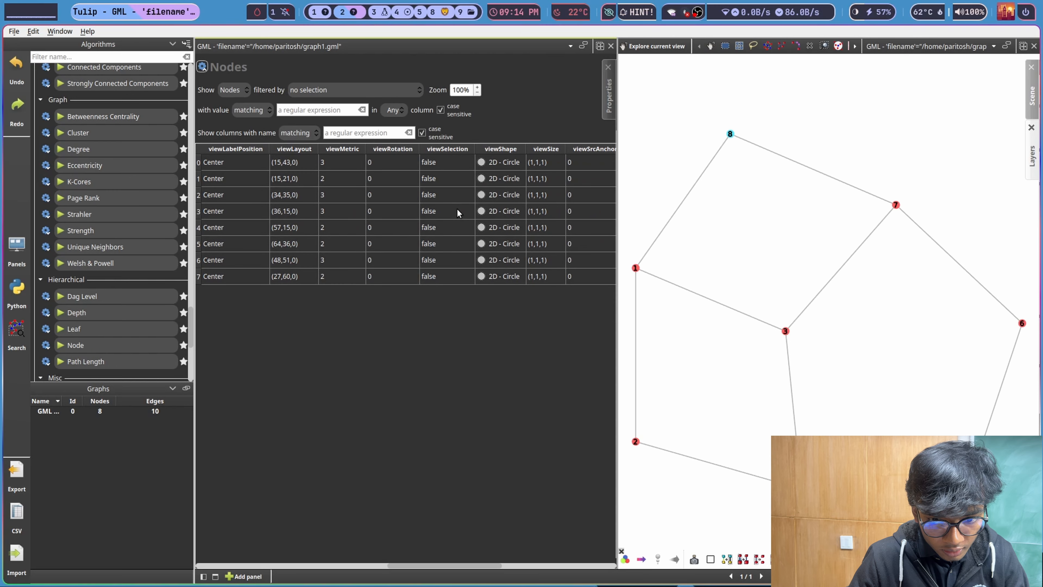
scroll(457, 209, "right", 6)
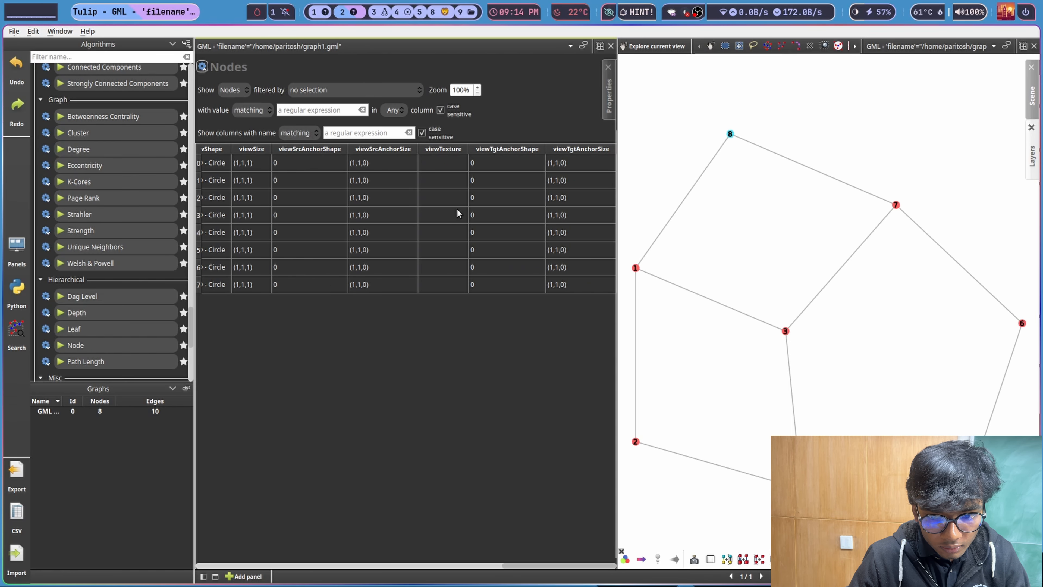
scroll(457, 208, "left", 6)
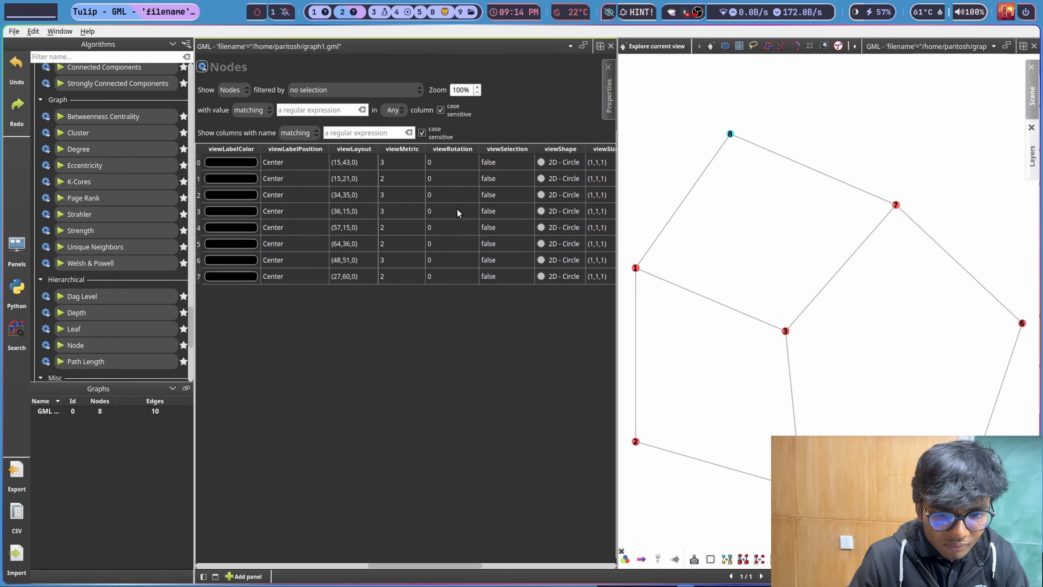
scroll(457, 209, "left", 2)
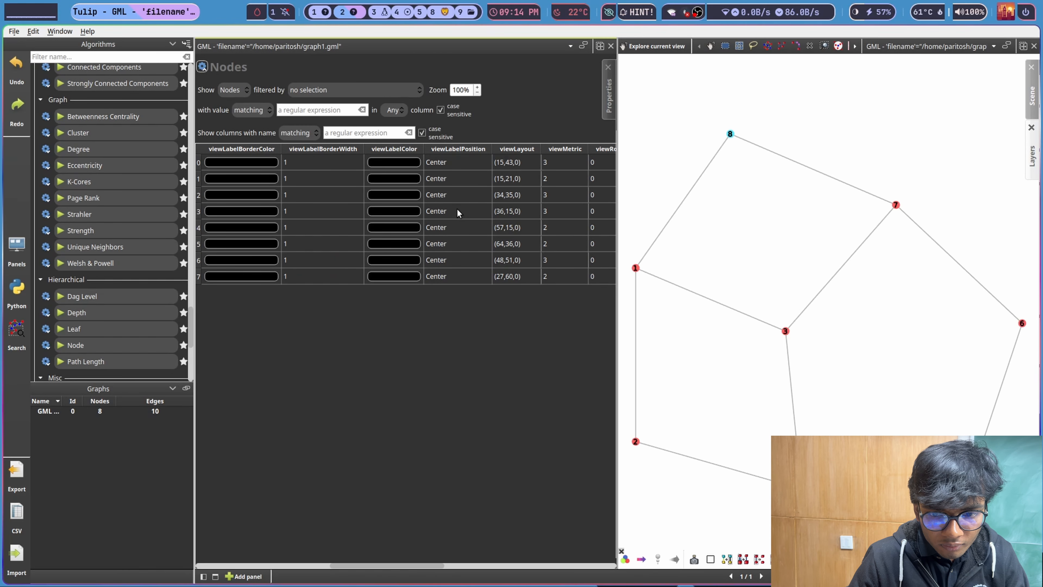
scroll(457, 208, "right", 3)
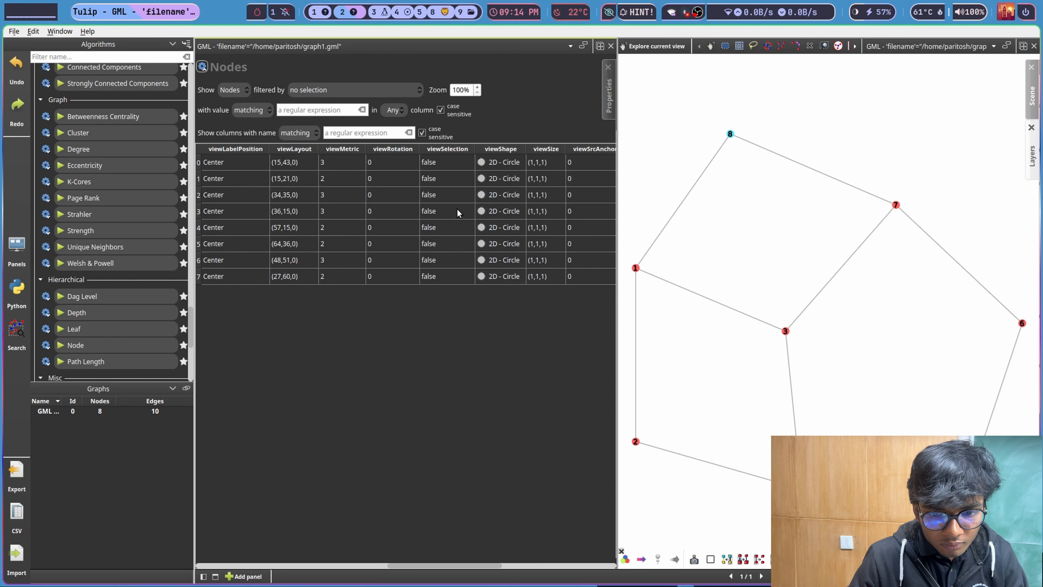
left_click(337, 148)
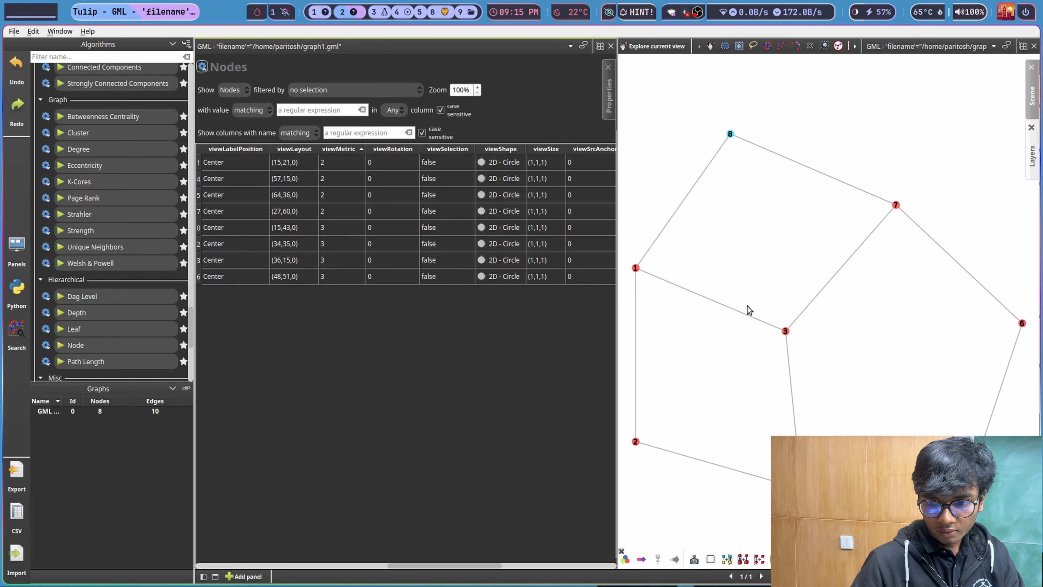
Try the Betweenness Centrality and Cluster measures on the graph, and rerun Degree.
left_click(65, 116)
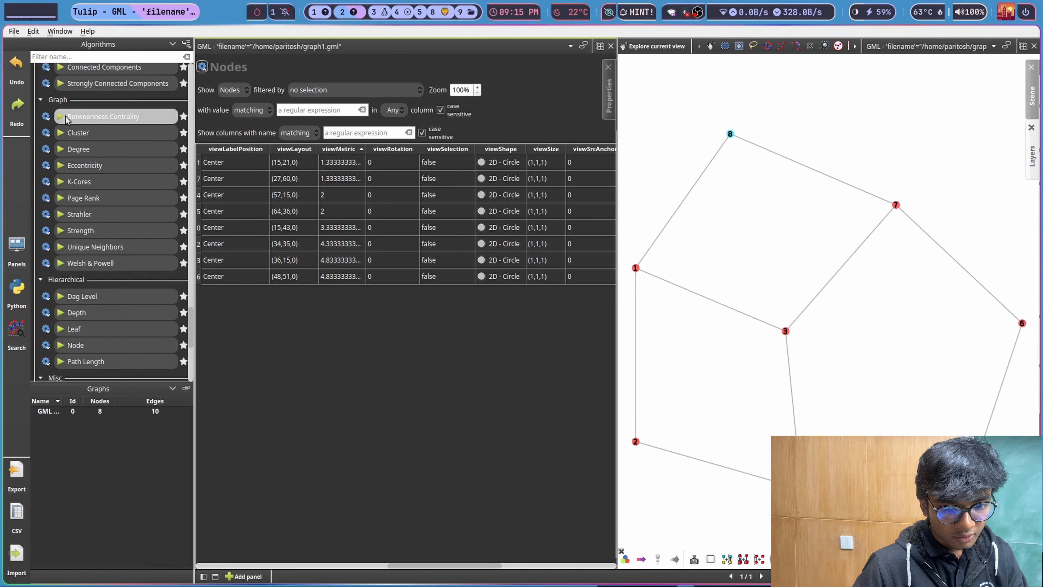
left_click(67, 133)
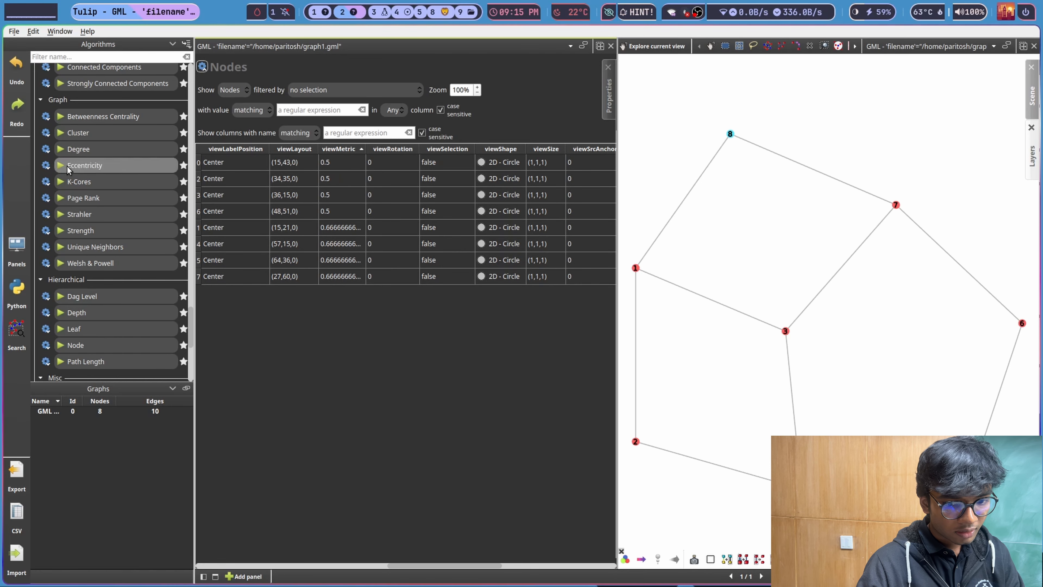
left_click(68, 144)
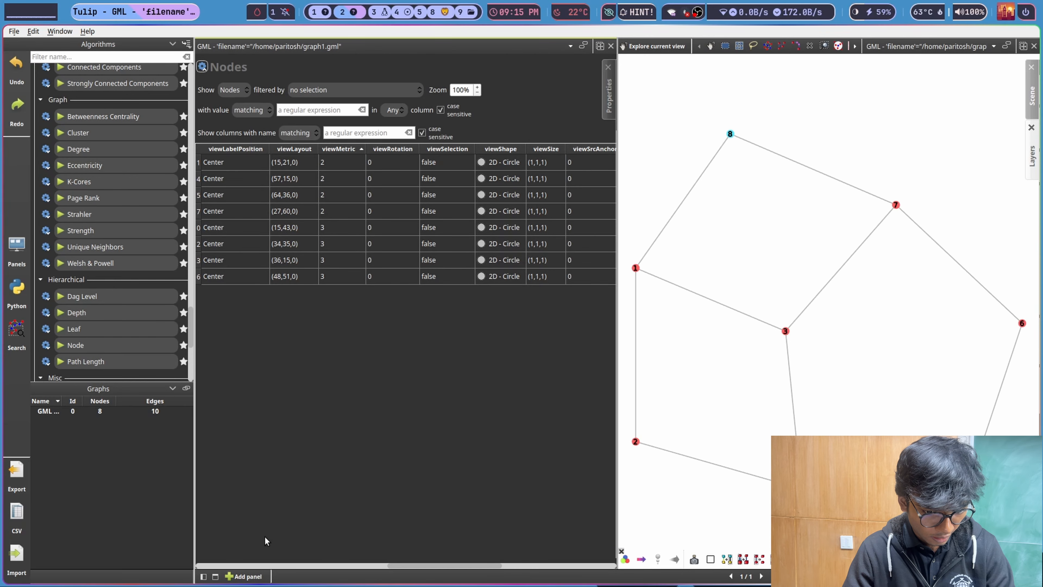
Add a Histogram view for the imported graph and plot the viewMetric property of its nodes.
left_click(244, 576)
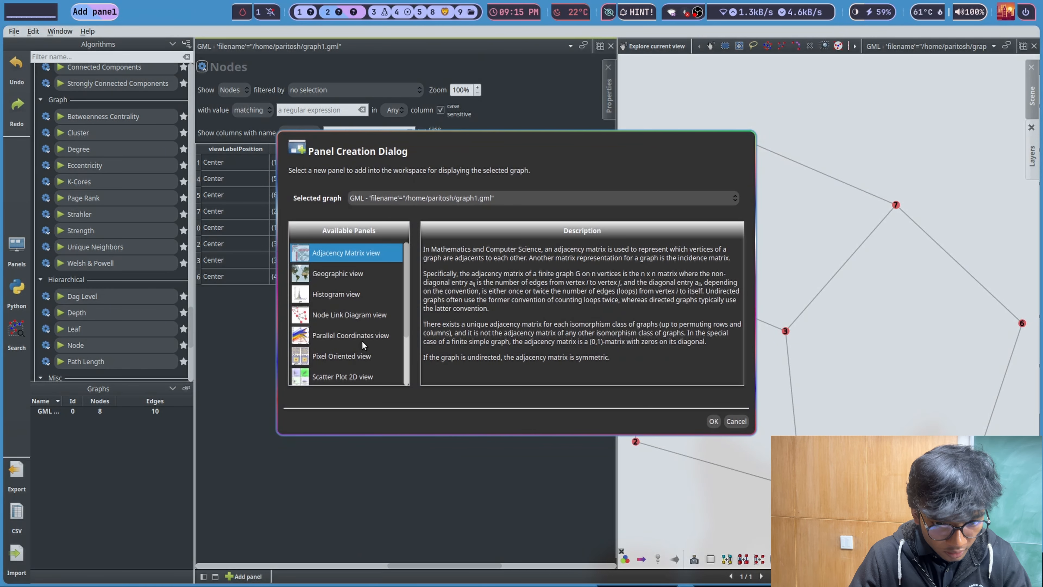
left_click(341, 293)
left_click(713, 420)
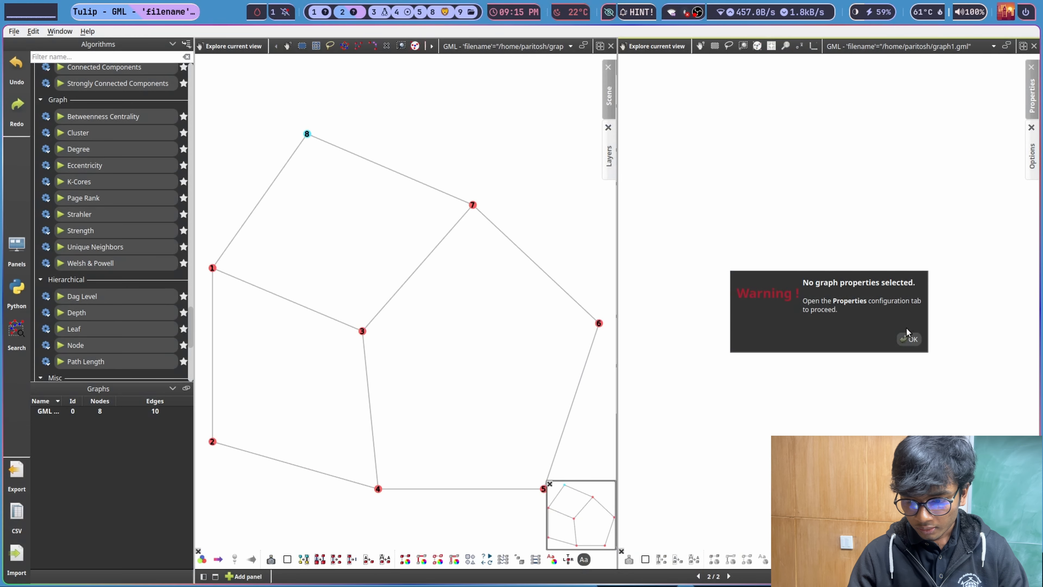
left_click(909, 338)
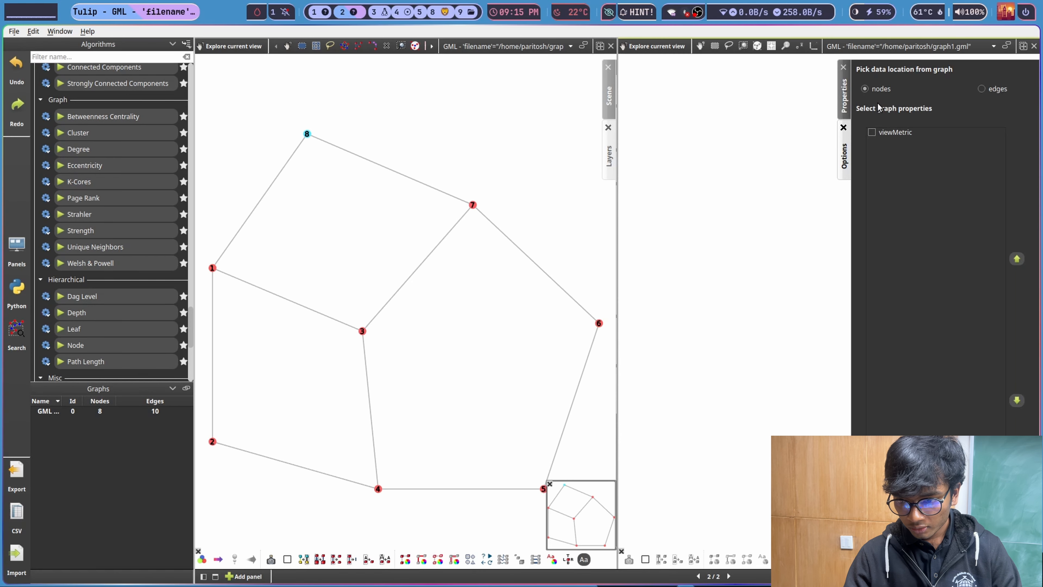
left_click(872, 132)
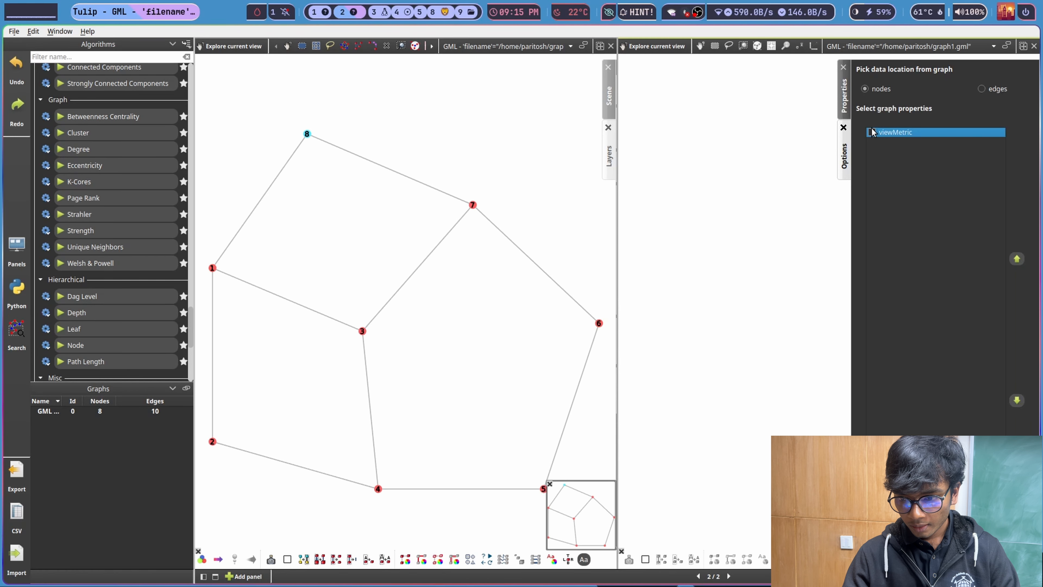
left_click(842, 68)
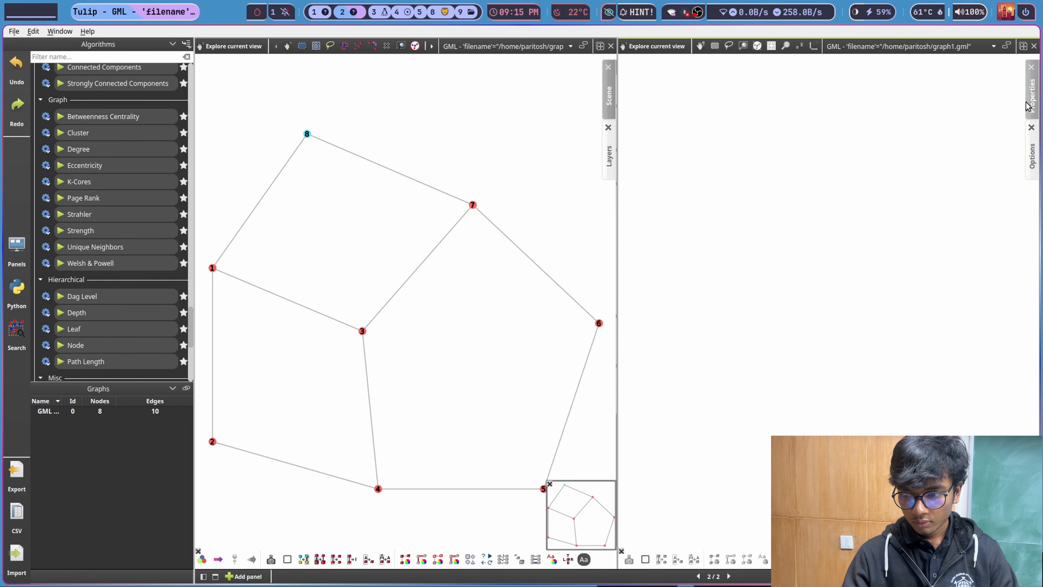
left_click(1033, 95)
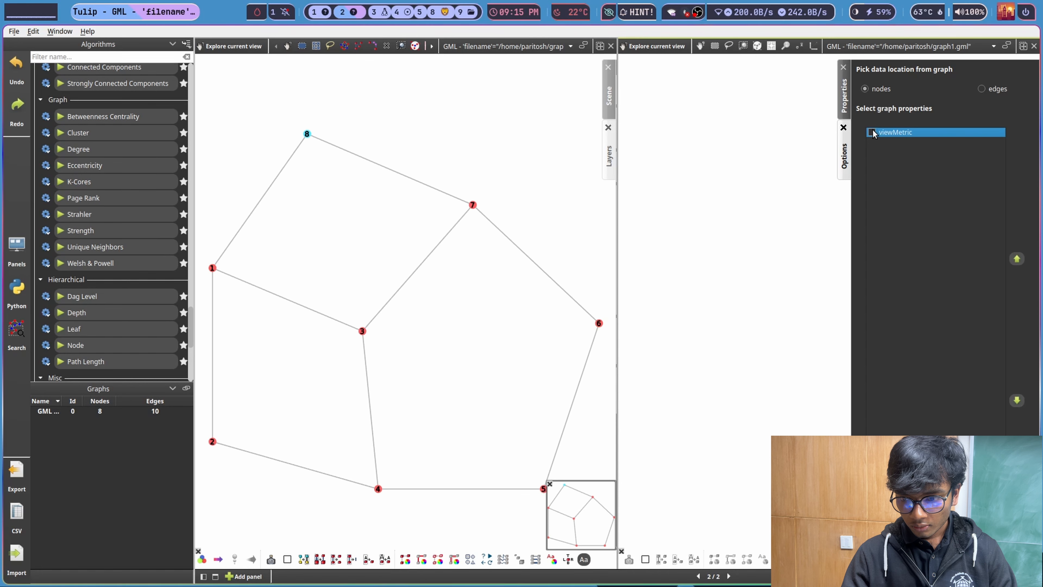
left_click(843, 69)
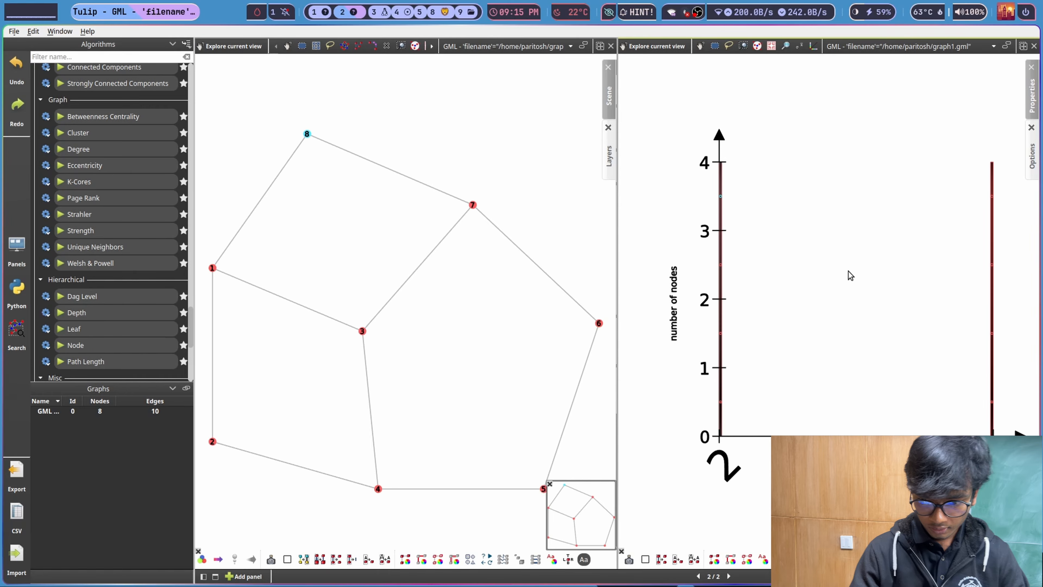
Examine the properties of the nodes labelled 6, 7 and 3 in the node link diagram.
left_click(599, 324)
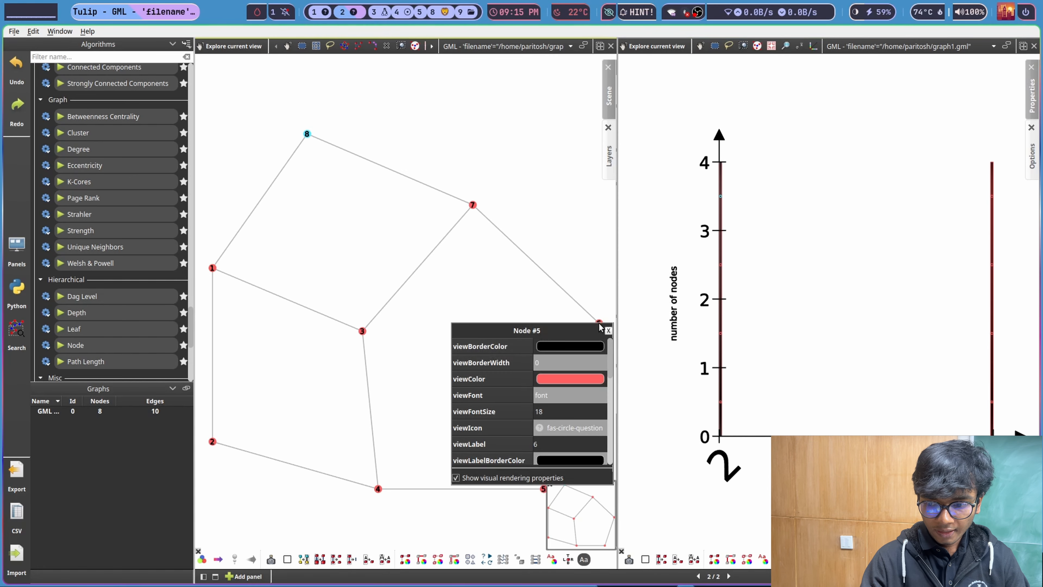
left_click(472, 205)
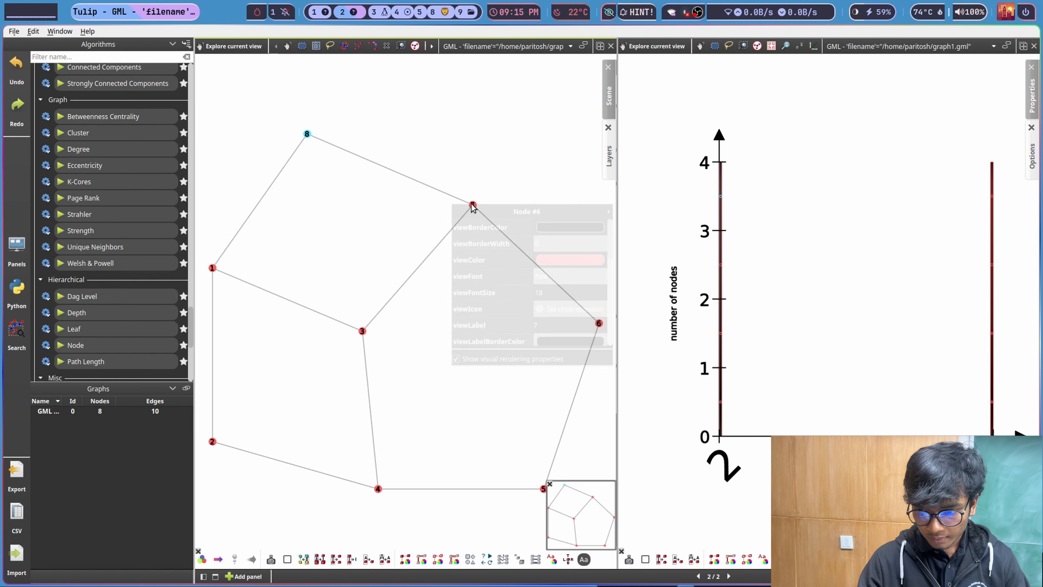
left_click(362, 331)
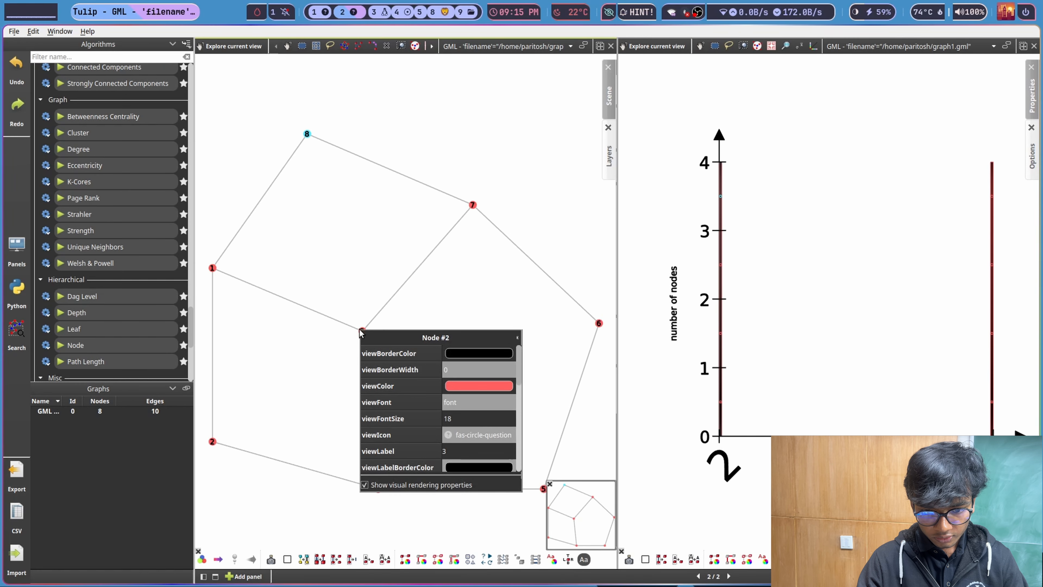
Select the node labelled 1 in the node link diagram.
right_click(213, 268)
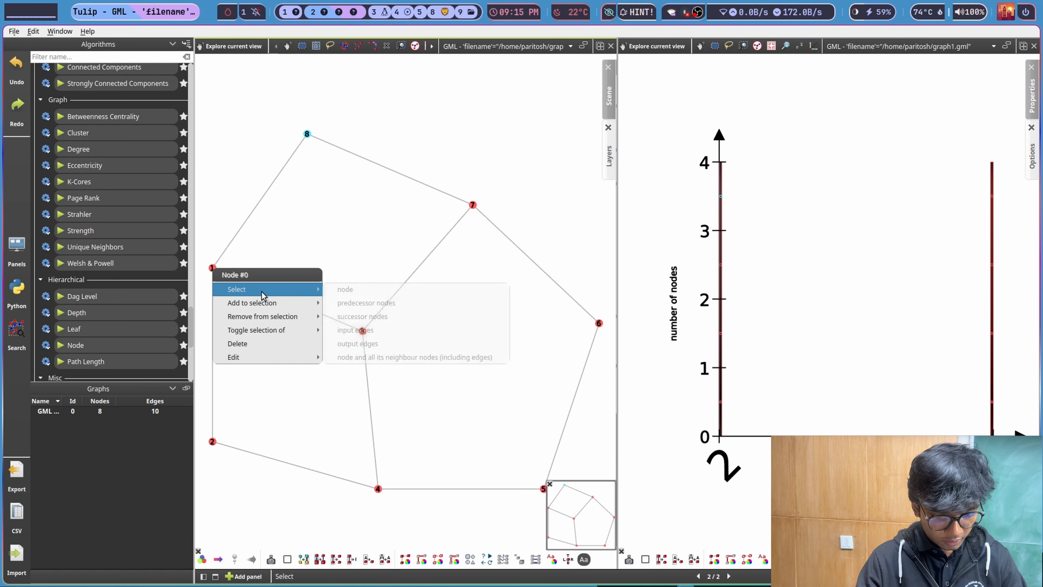
mouse_move(263, 289)
left_click(337, 291)
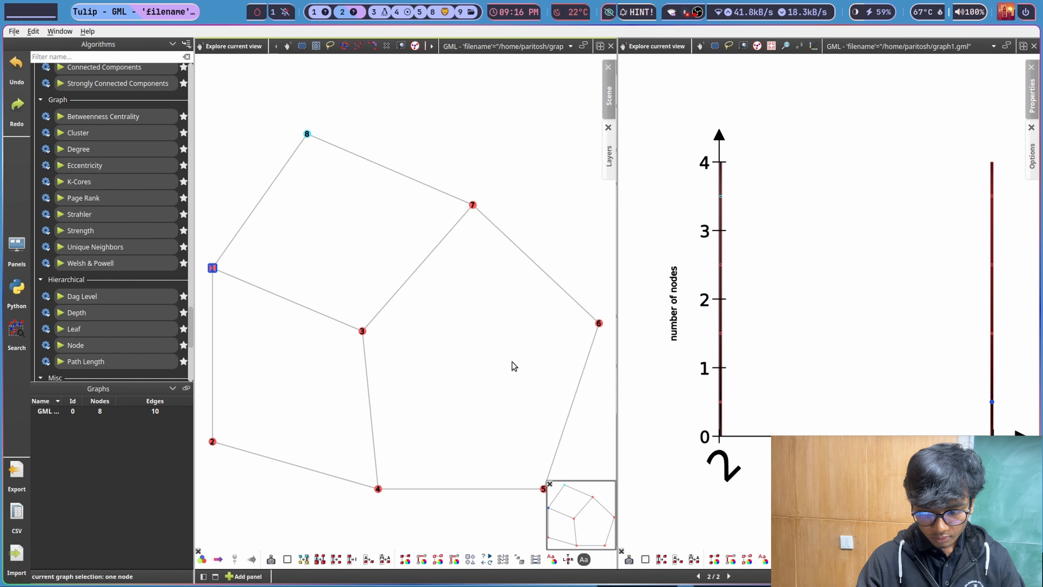
left_click(14, 561)
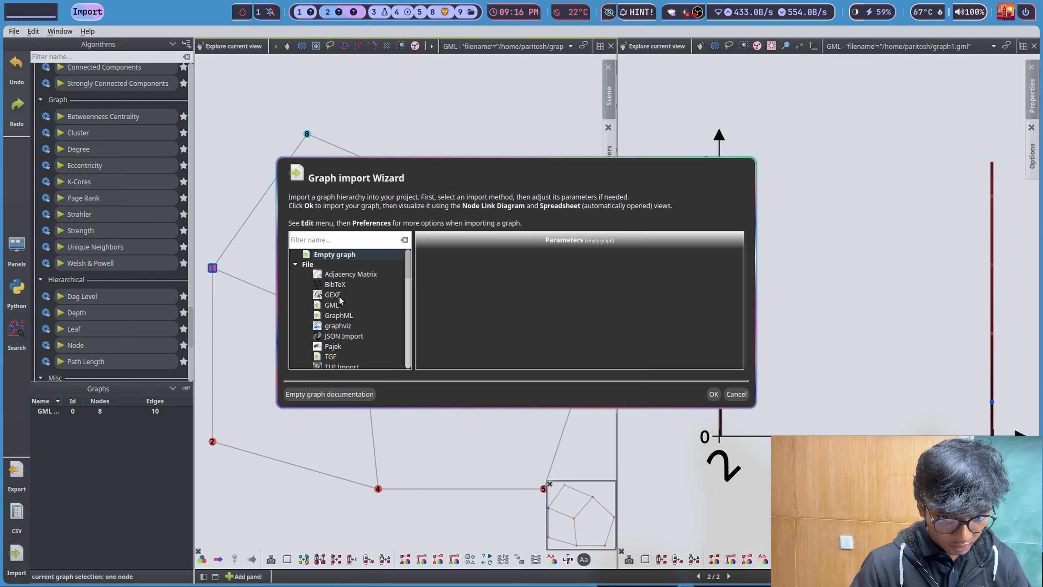
left_click(332, 305)
left_click(490, 252)
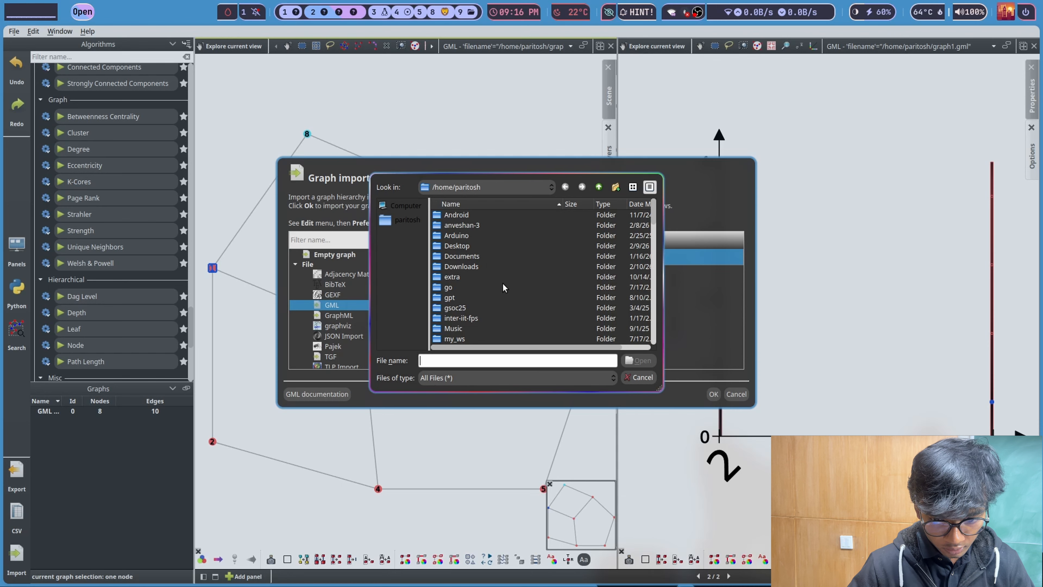
scroll(502, 283, "down", 5)
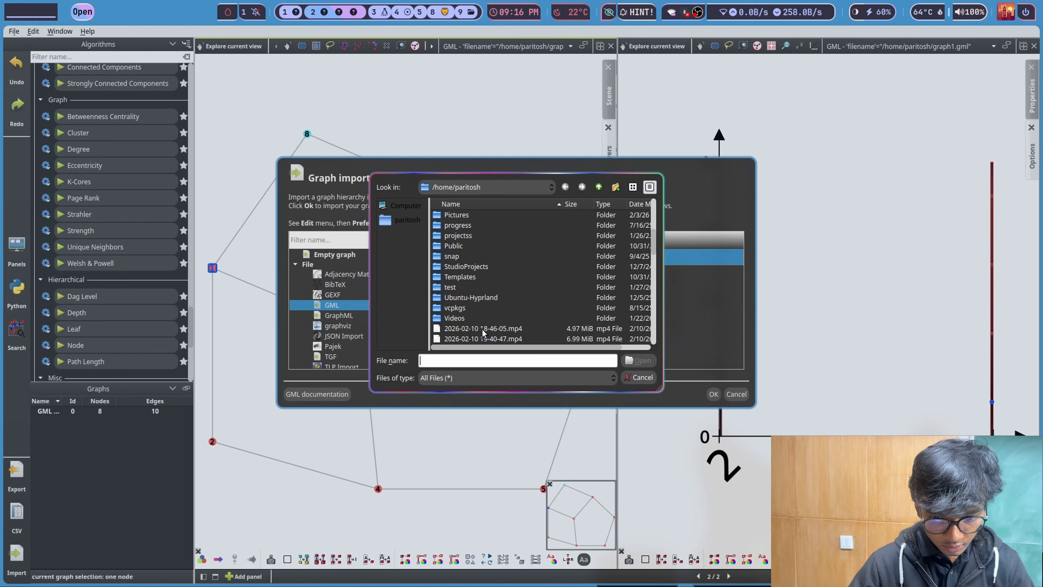
left_click(451, 366)
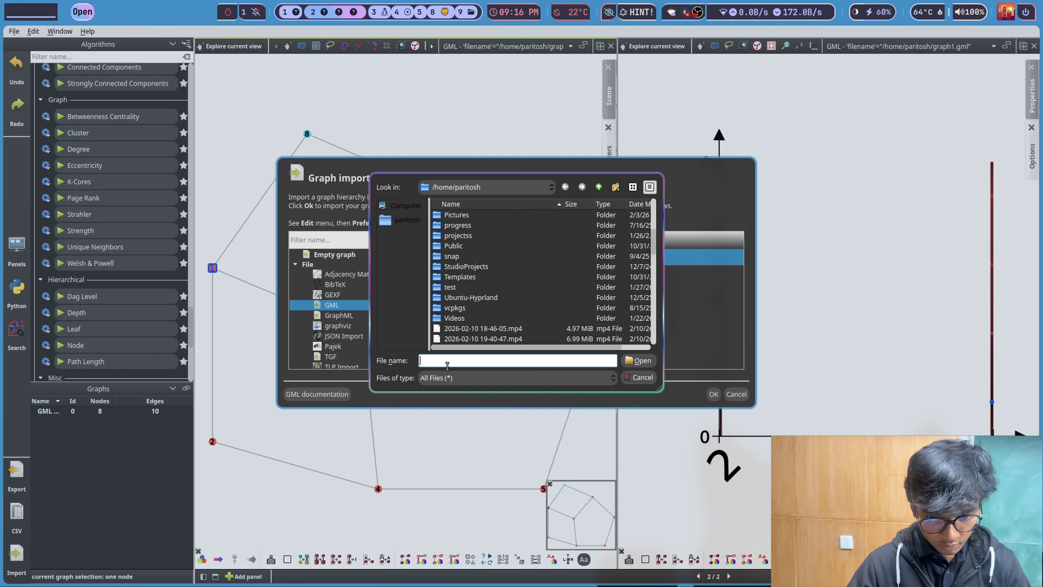
scroll(503, 314, "down", 5)
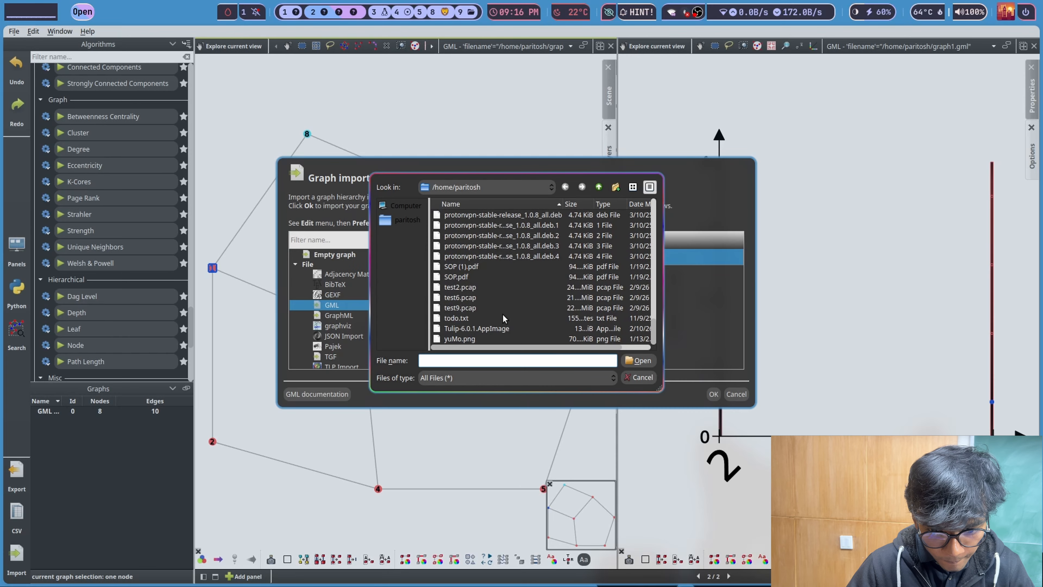
scroll(503, 315, "up", 4)
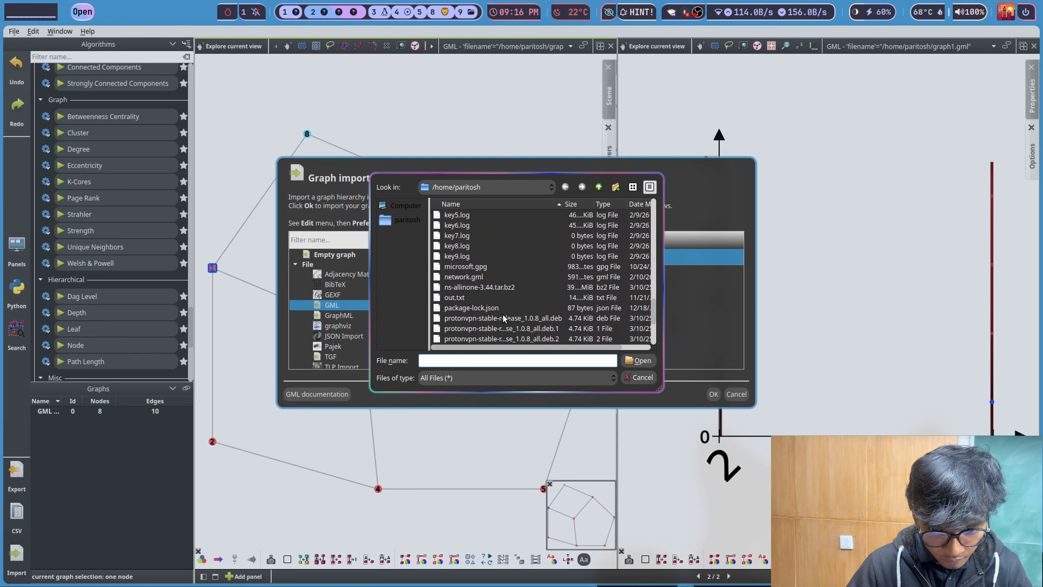
scroll(503, 316, "up", 4)
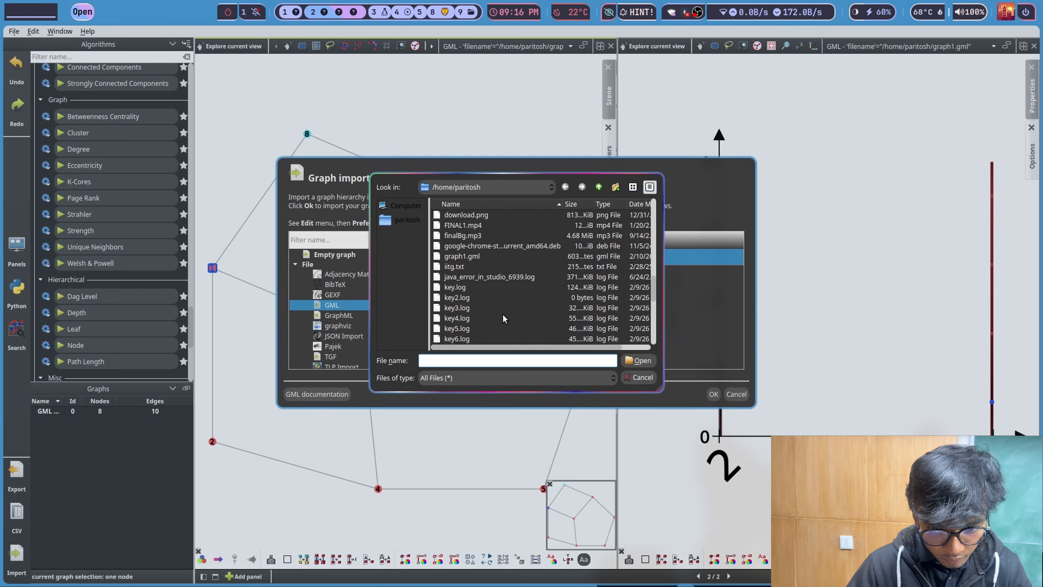
scroll(503, 318, "up", 1)
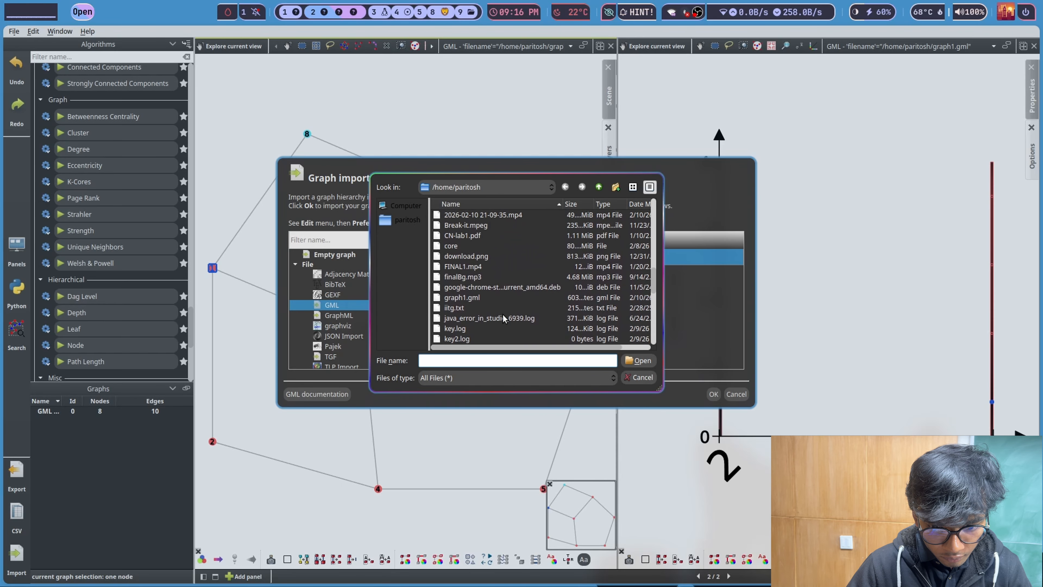
scroll(503, 318, "up", 1)
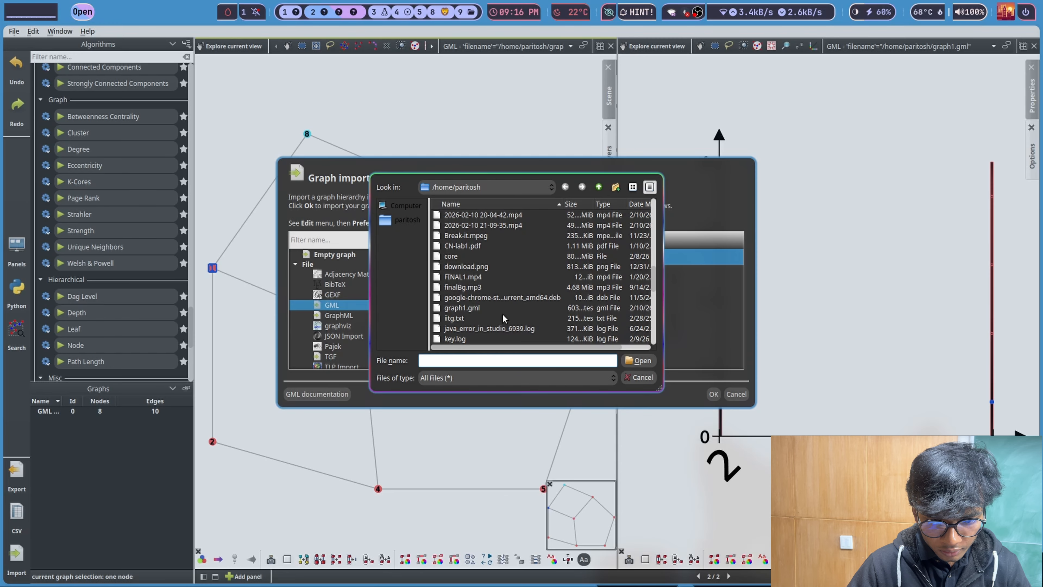
scroll(502, 317, "down", 6)
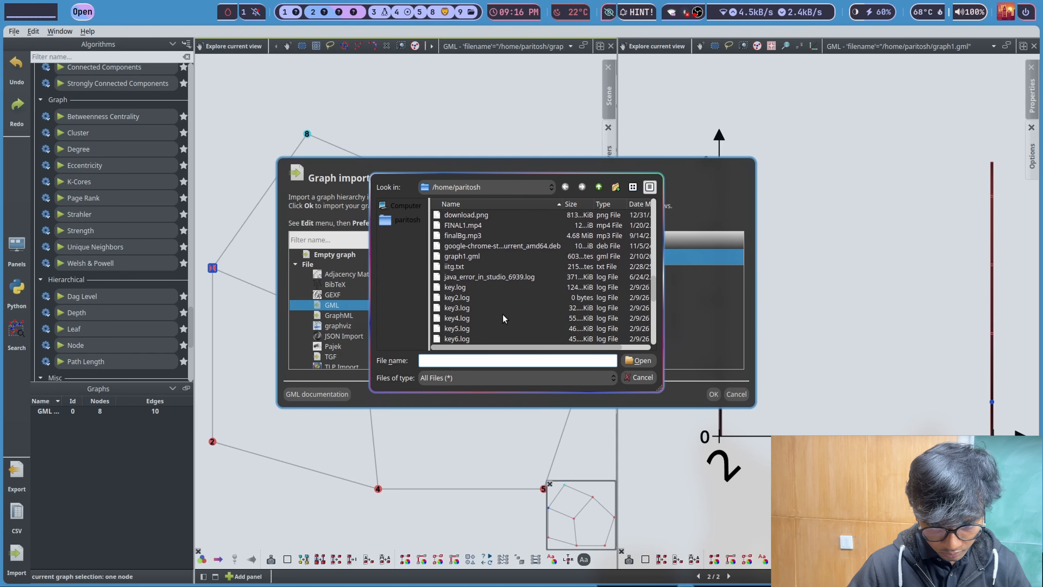
scroll(503, 314, "down", 2)
scroll(503, 315, "right", 1)
Switch to the browser and copy the large_graph.gml code from the ChatGPT conversation GML File for Tulip.
key("super+3")
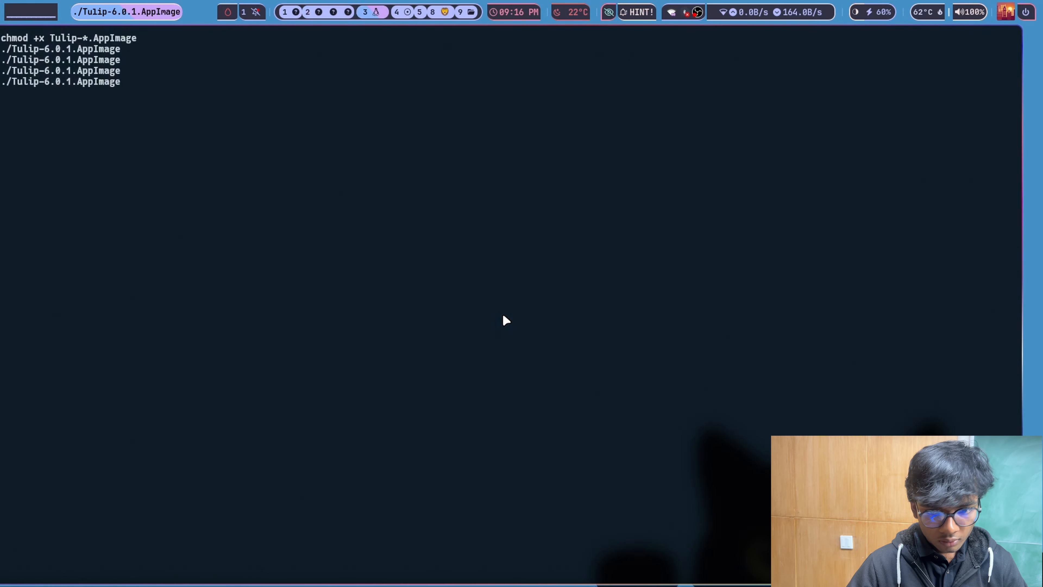
key("super+4")
key("super+8")
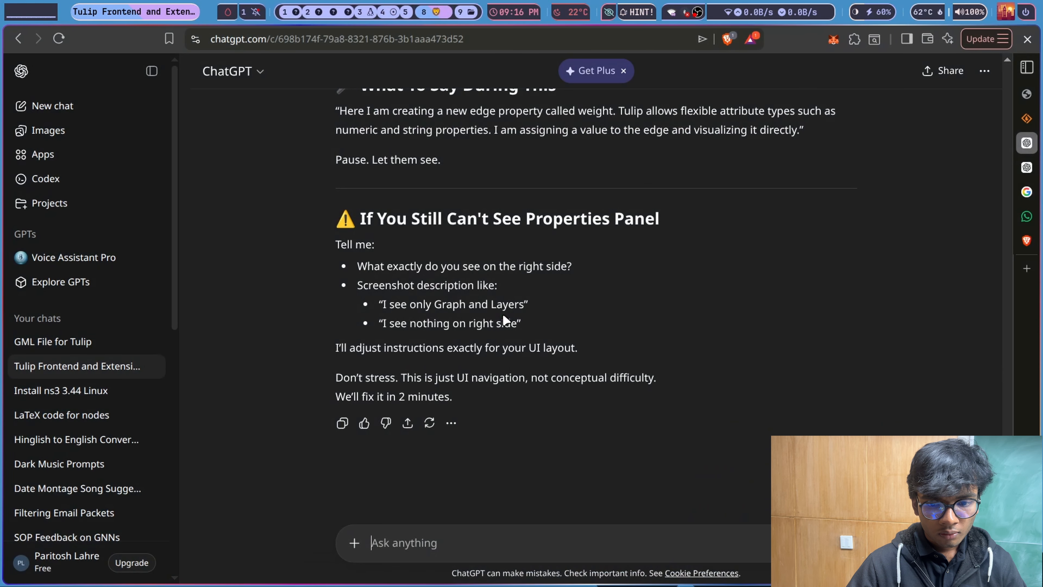
mouse_move(1027, 168)
left_click(960, 166)
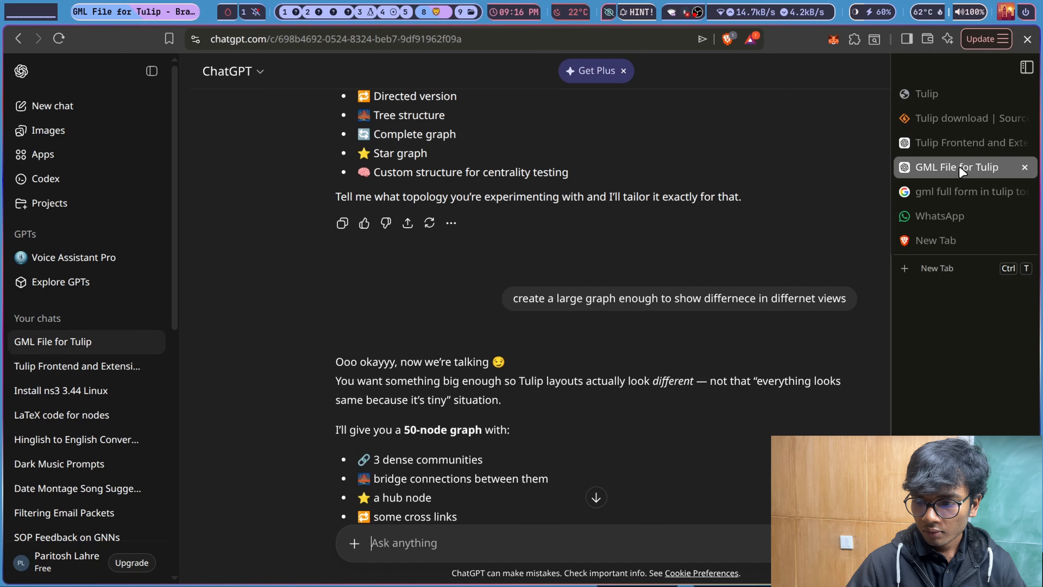
scroll(653, 270, "down", 8)
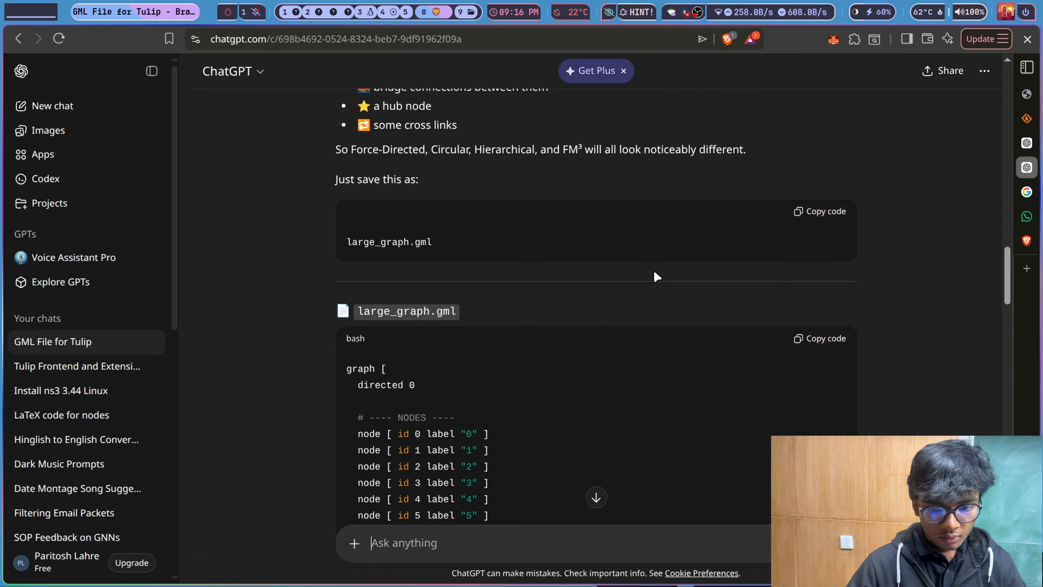
left_click(807, 340)
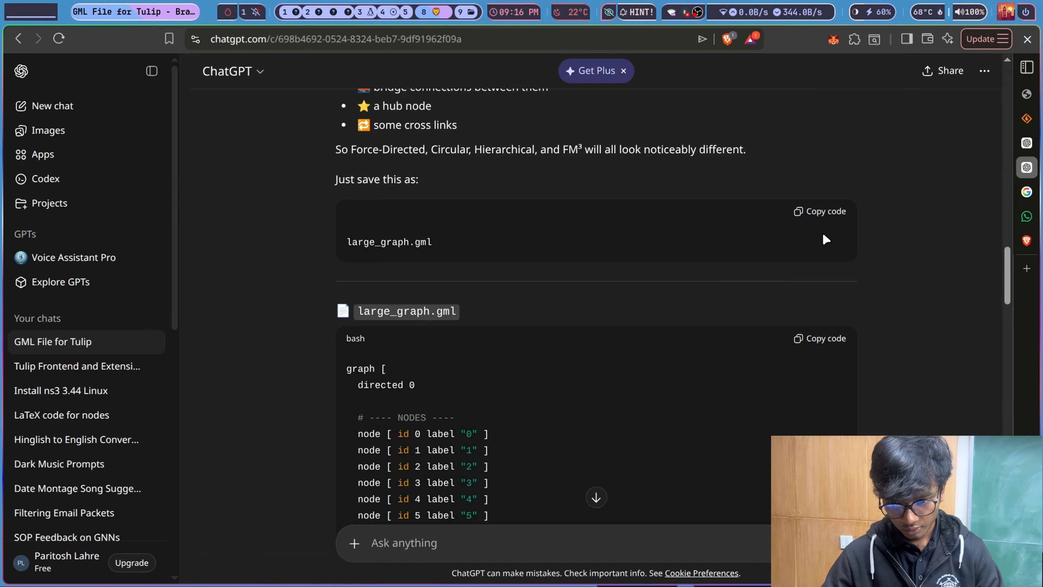
Return to Tulip, cancel the pending GML import and open a new terminal beside it.
key("super+4")
key("super+1")
key("super+2")
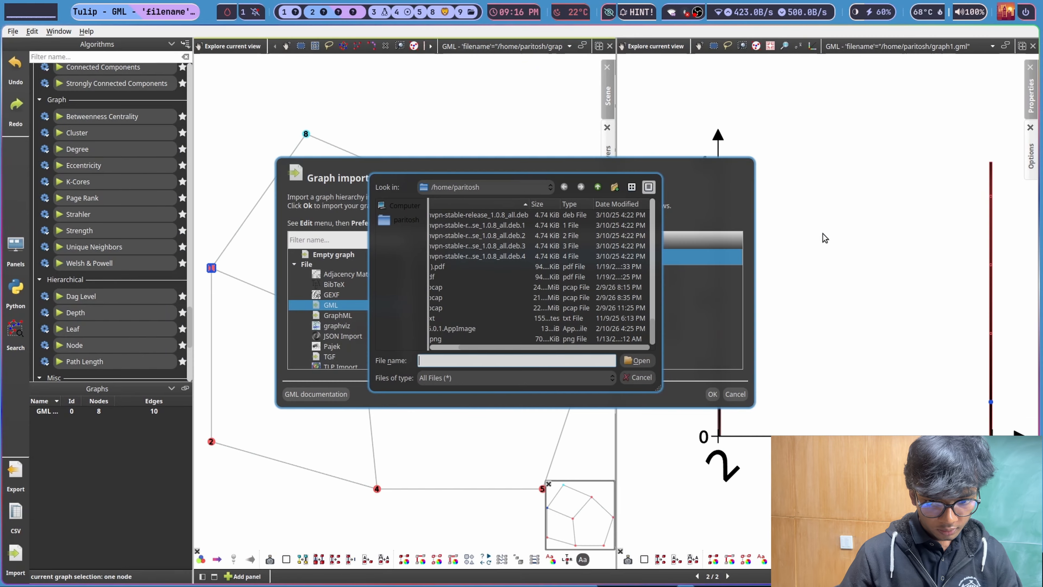
scroll(507, 289, "left", 1)
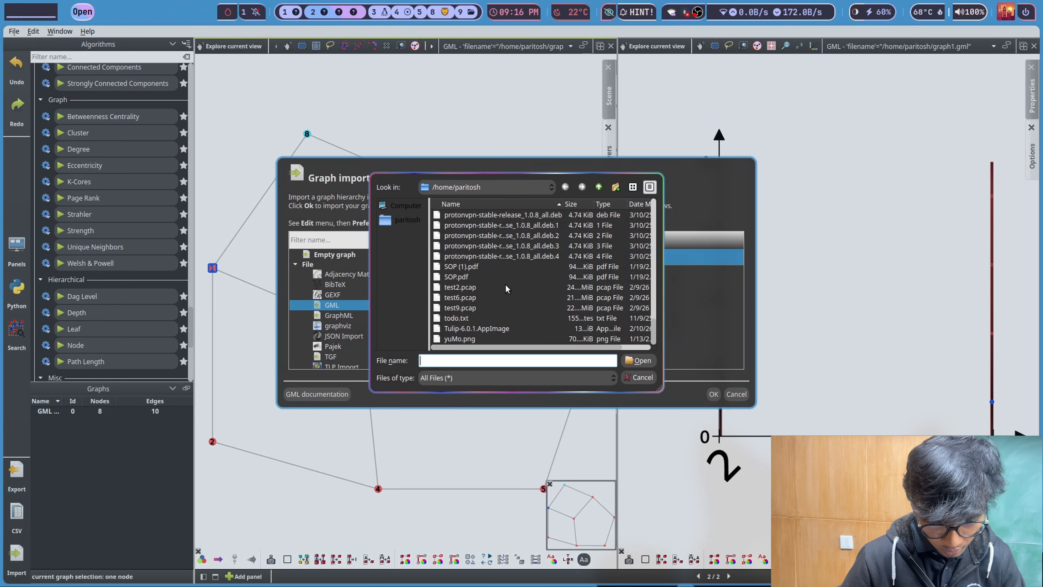
left_click(638, 378)
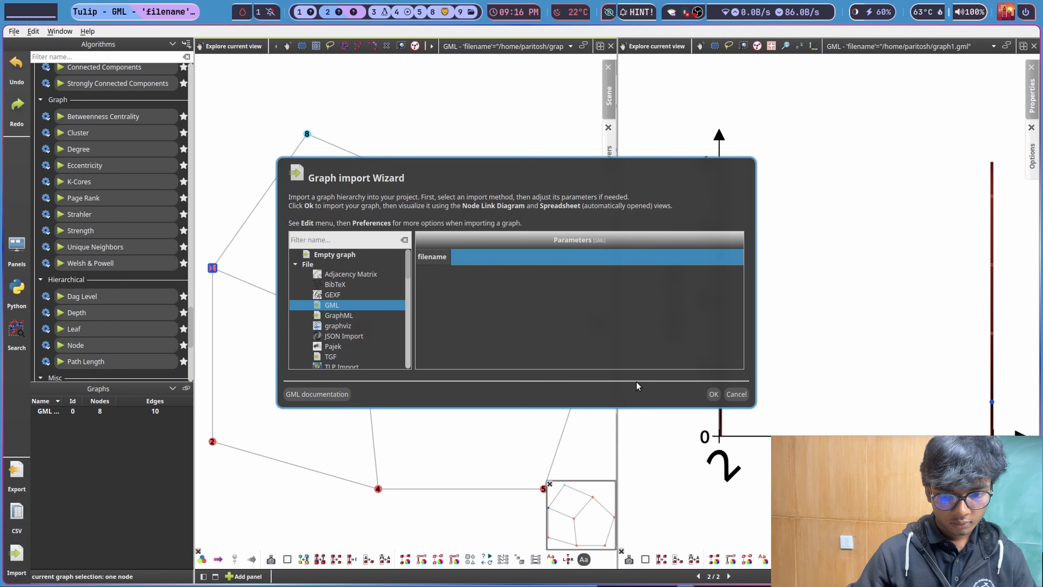
key("super+Return")
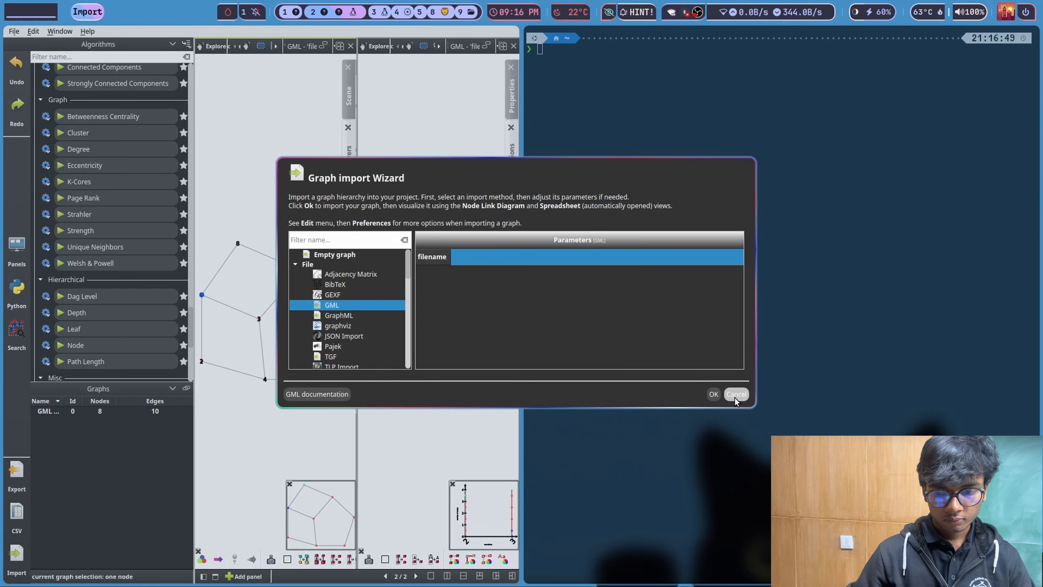
left_click(734, 395)
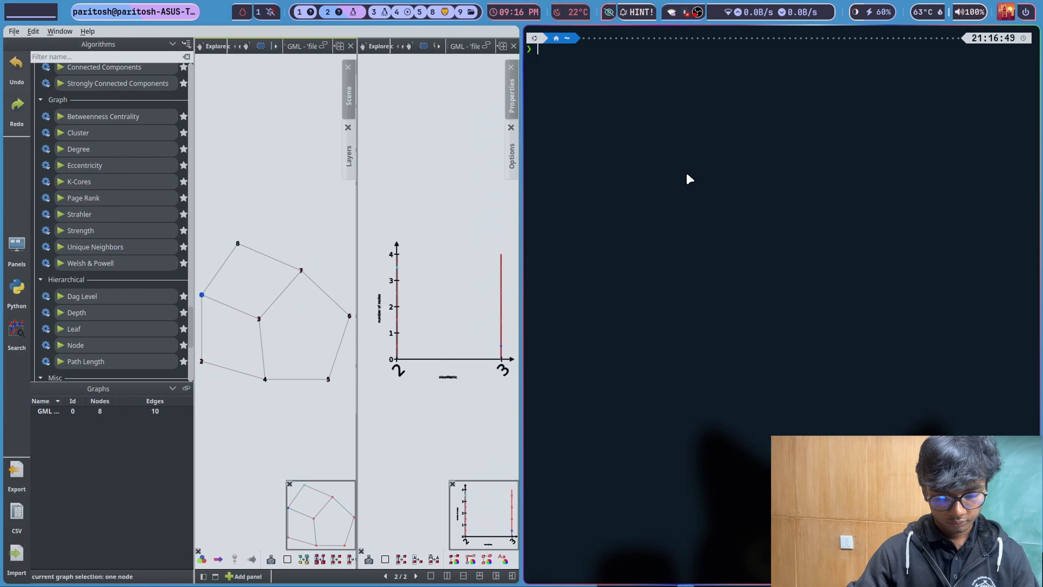
Create large.gml in the home folder with nano, paste the copied GML code, save it and close the terminal.
type("nano large")
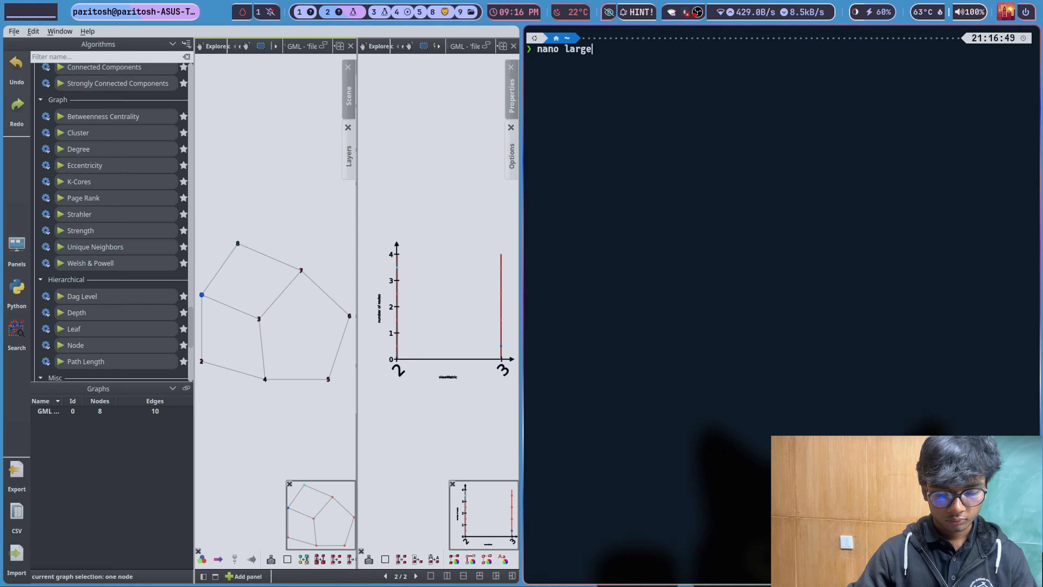
type(".gml")
key("Return")
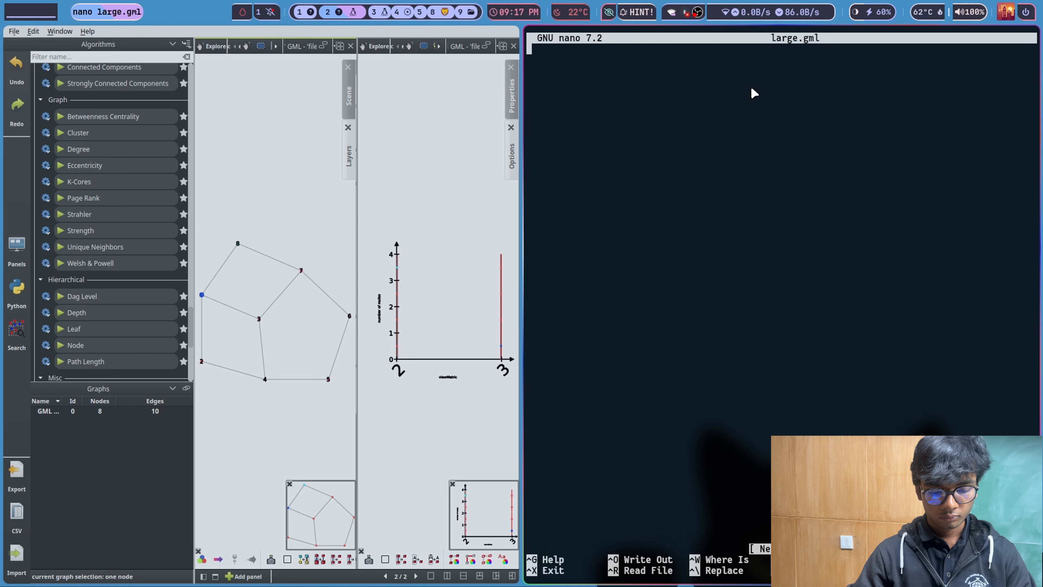
key("ctrl+shift+v")
key("ctrl+x")
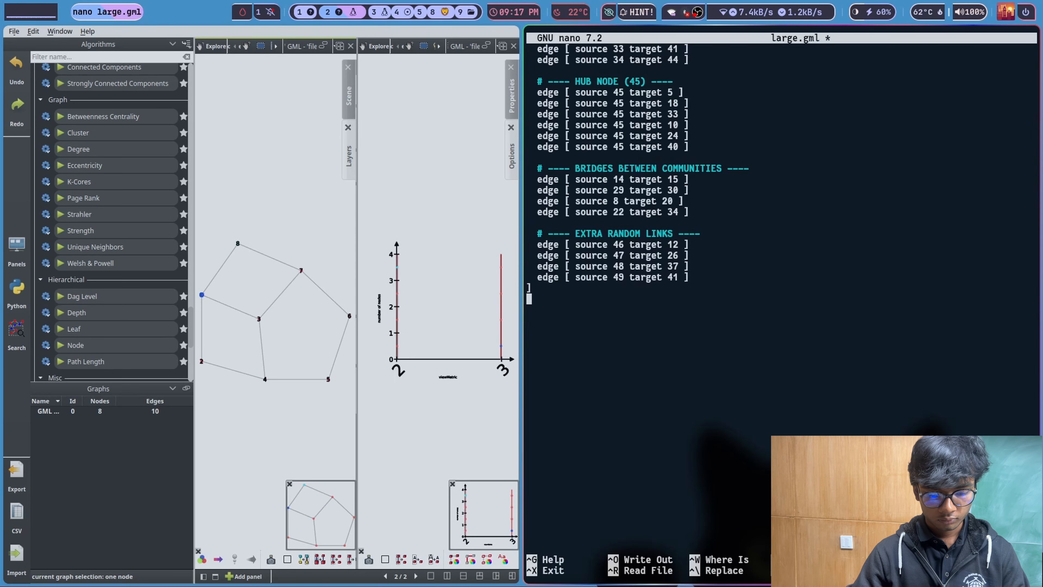
key("y")
key("Return")
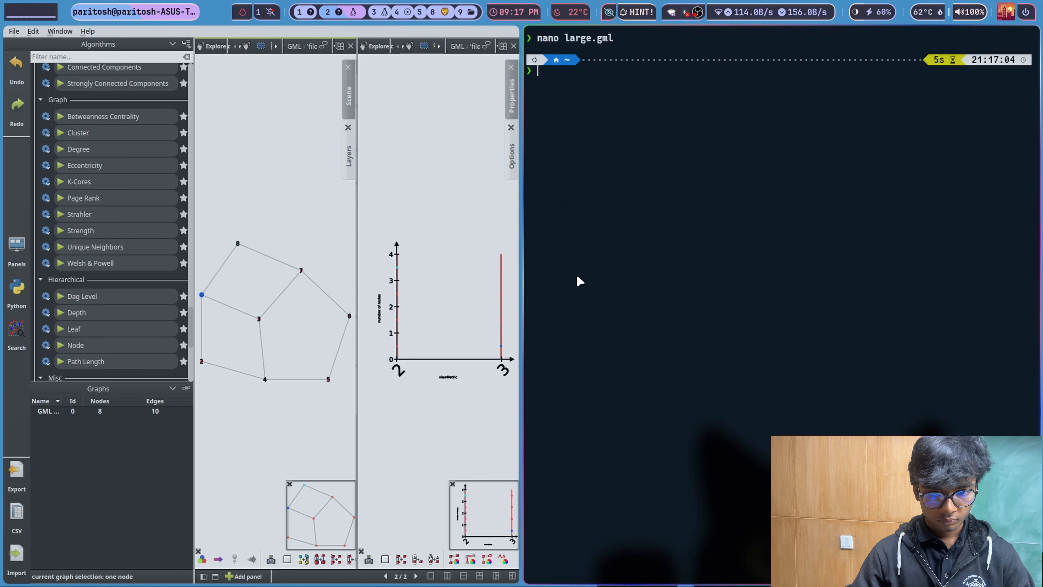
key("super+q")
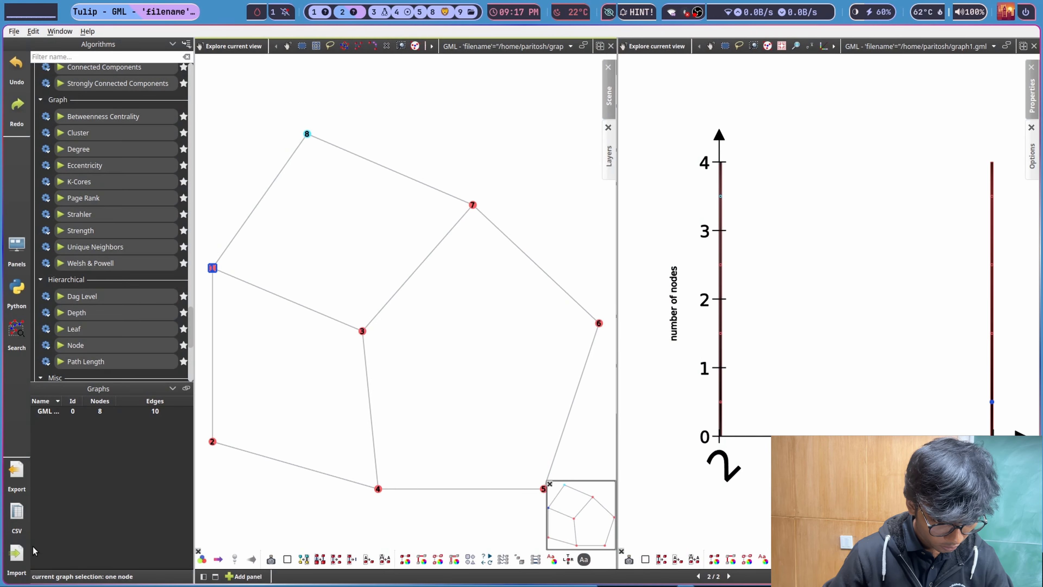
left_click(25, 558)
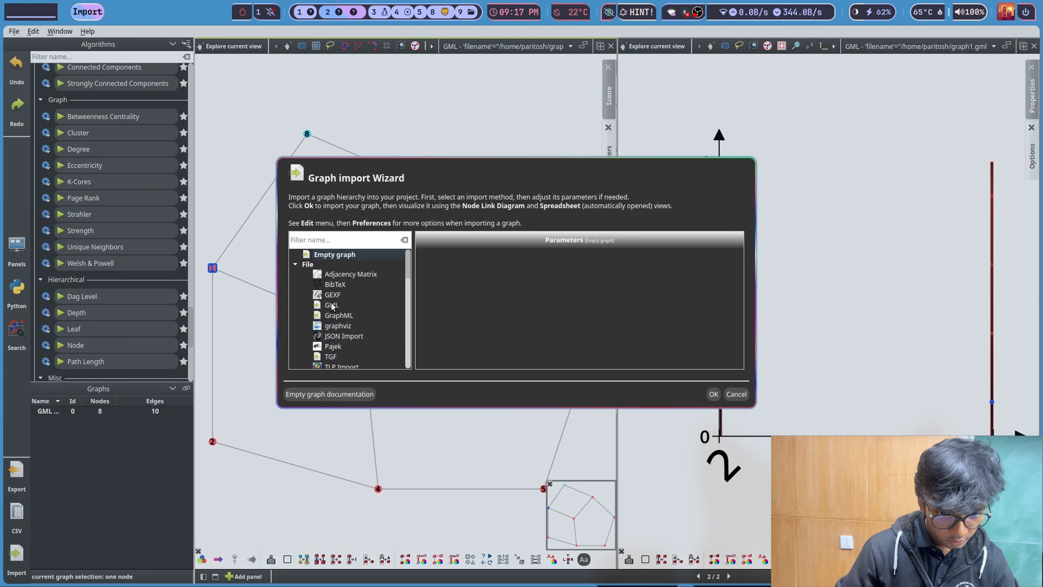
double_click(331, 305)
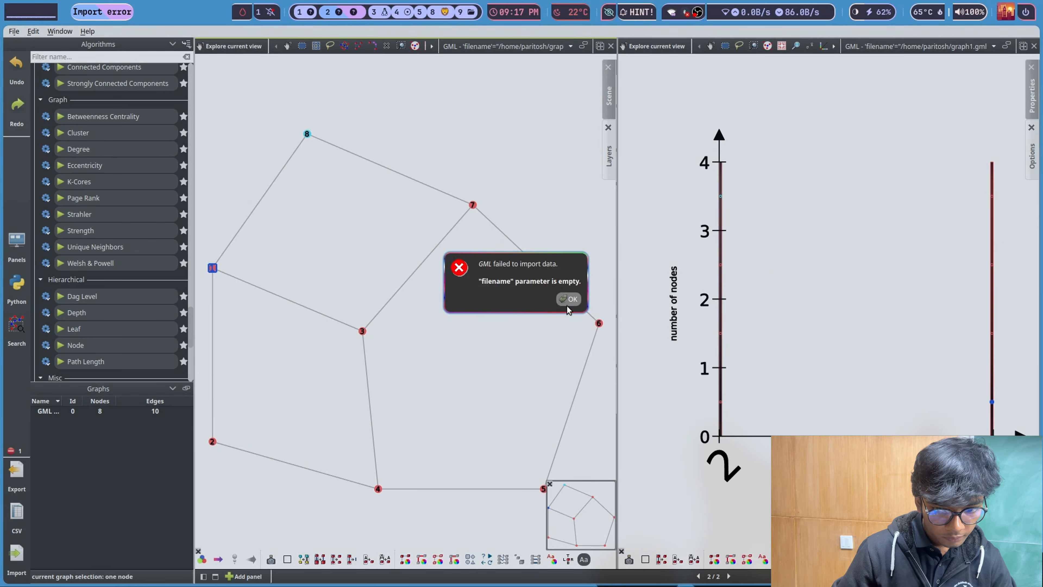
left_click(569, 299)
Import large.gml from the home folder as a GML graph.
left_click(16, 553)
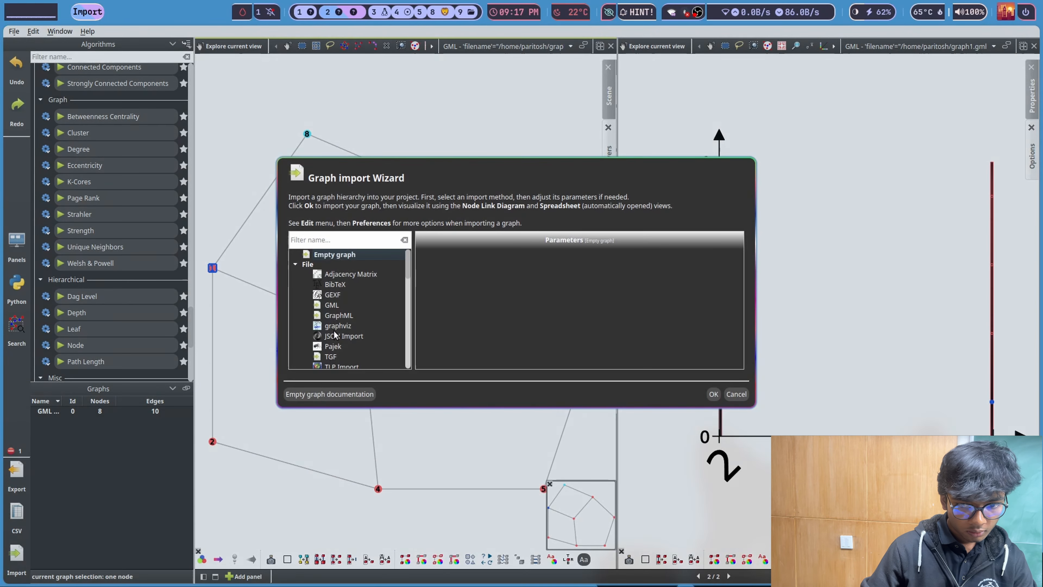
left_click(332, 305)
double_click(506, 257)
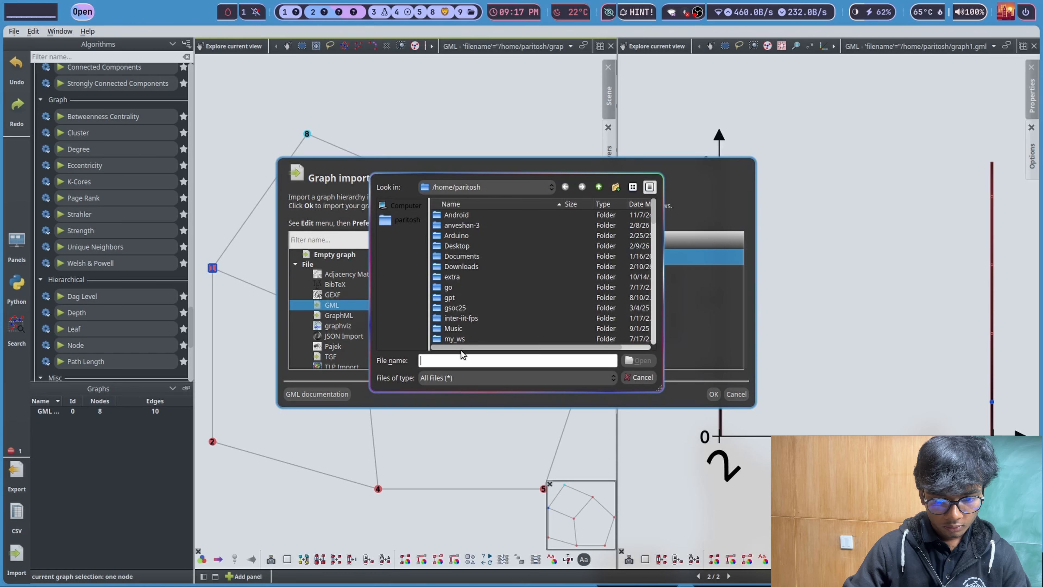
type("la")
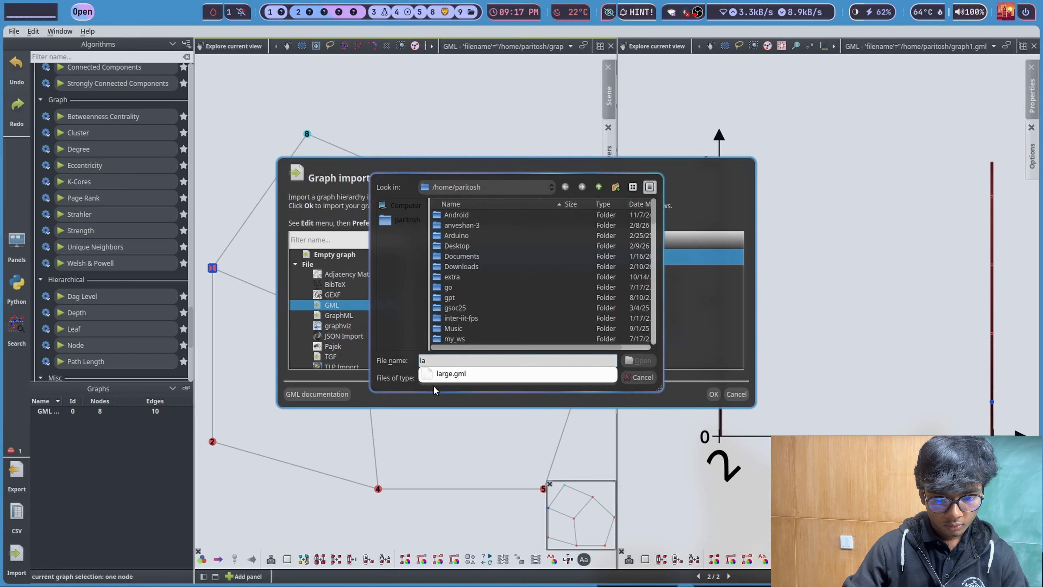
left_click(450, 373)
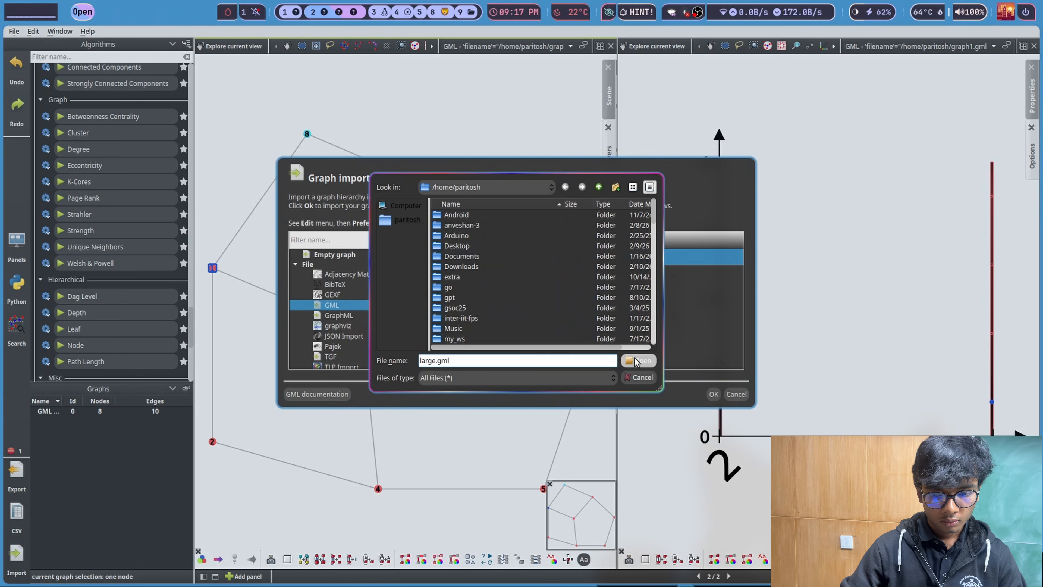
left_click(635, 361)
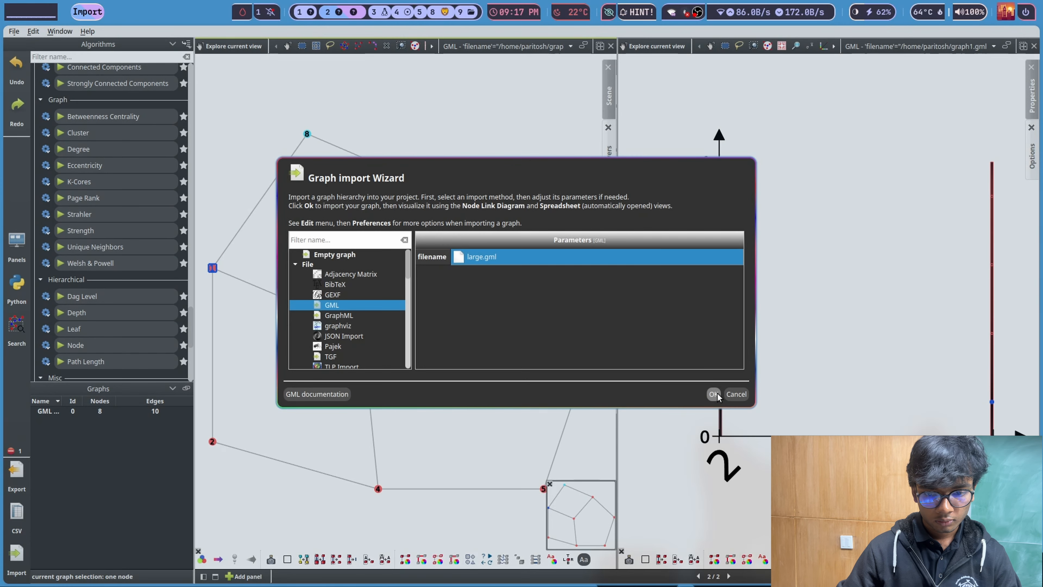
left_click(713, 393)
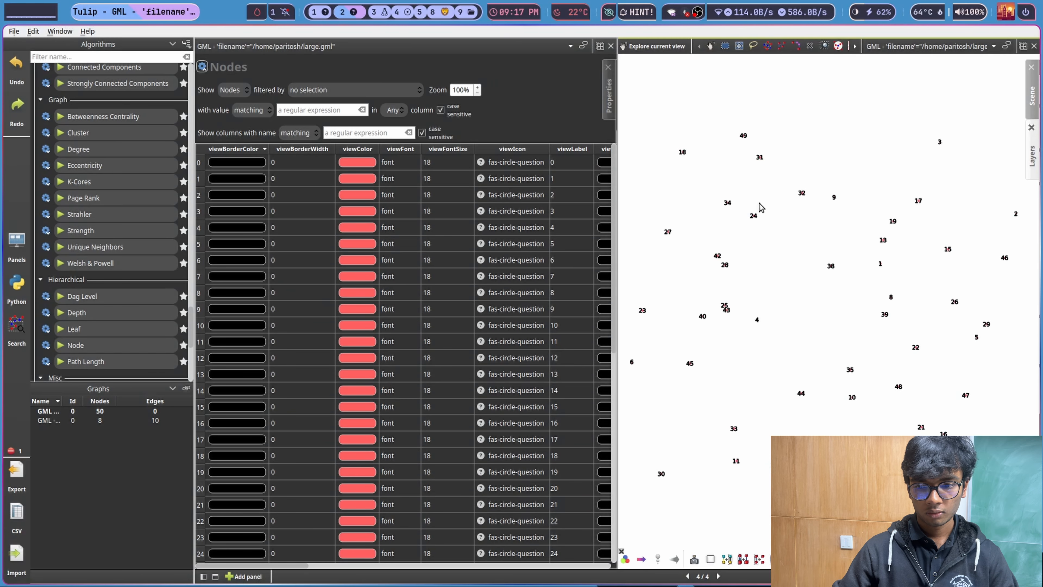
Examine the node layout of large.gml in the node link diagram and activate the Zoom on rectangle tool.
scroll(823, 218, "down", 2)
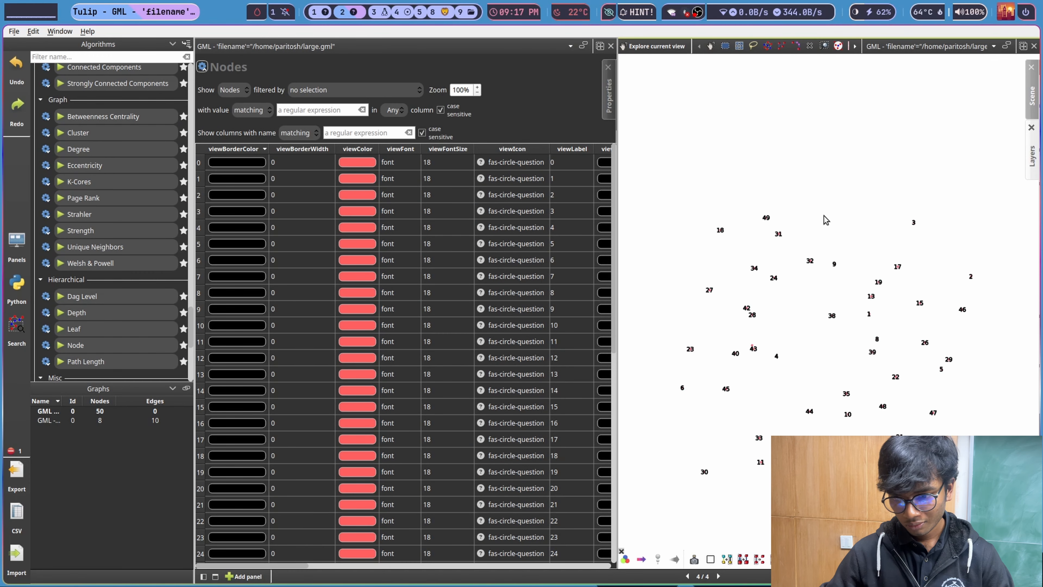
scroll(825, 220, "down", 1)
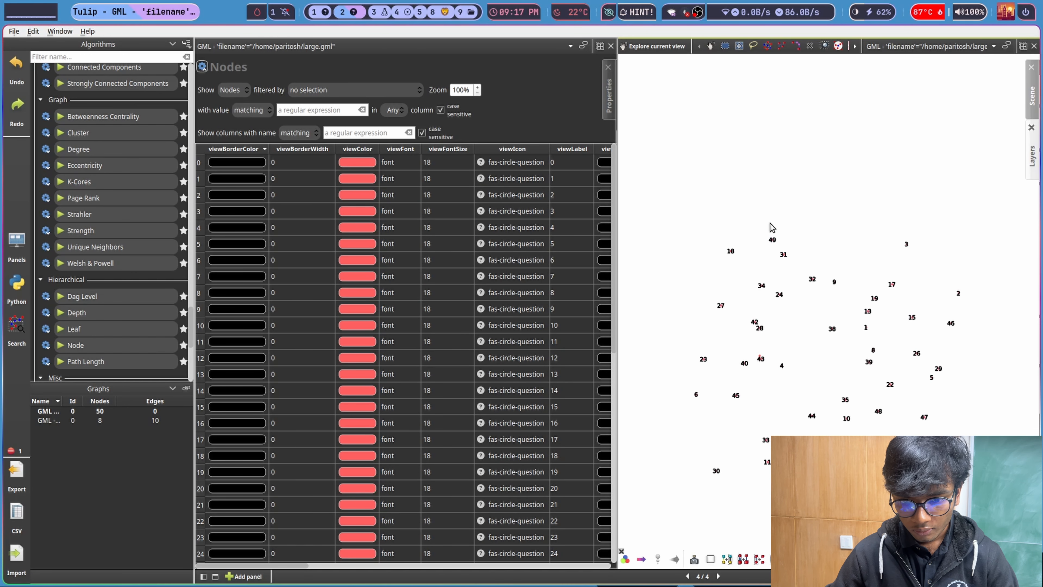
scroll(769, 290, "down", 5)
scroll(769, 290, "up", 6)
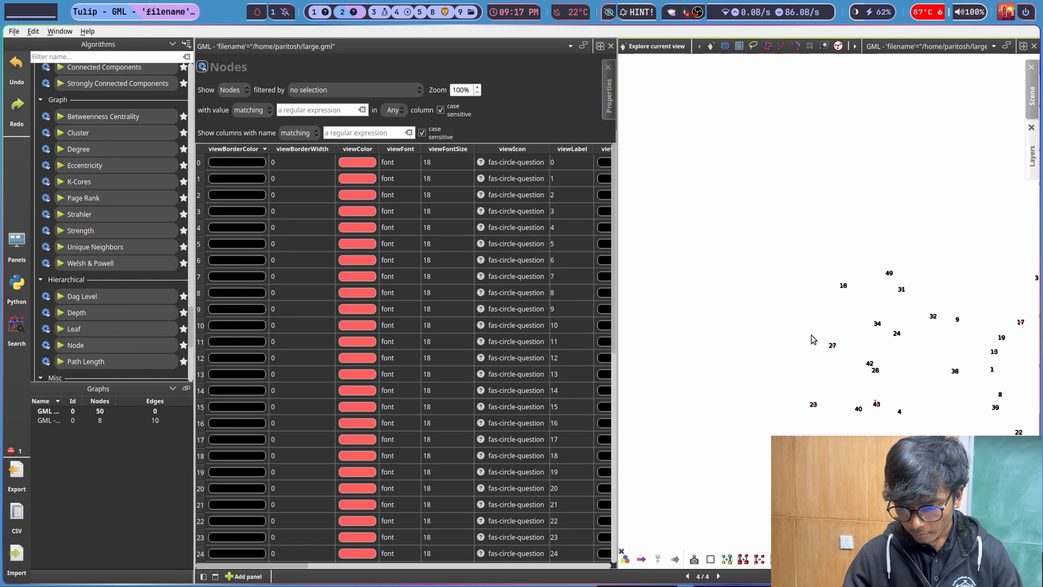
left_click_drag(899, 385, 771, 274)
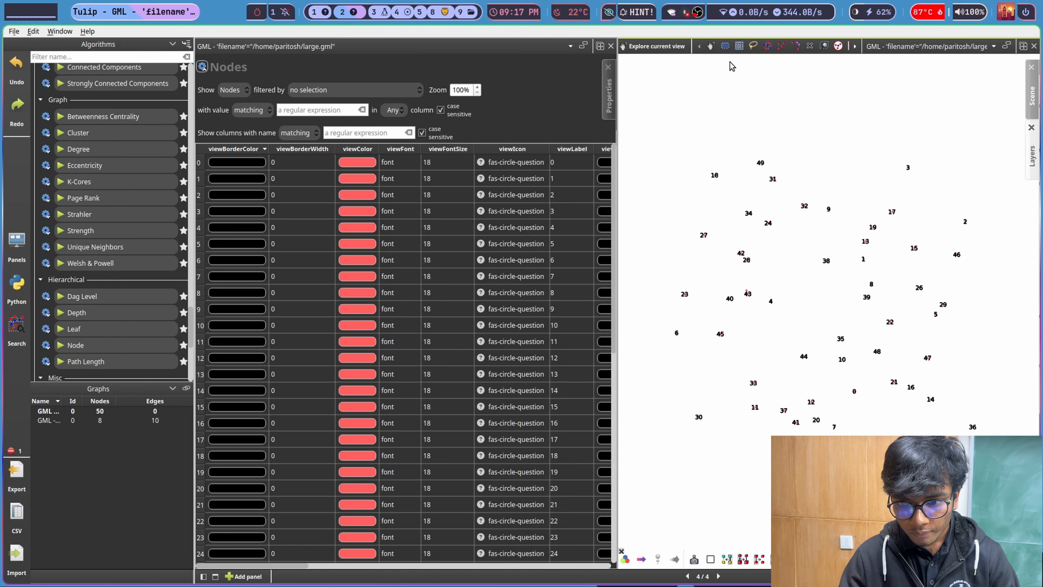
left_click(823, 48)
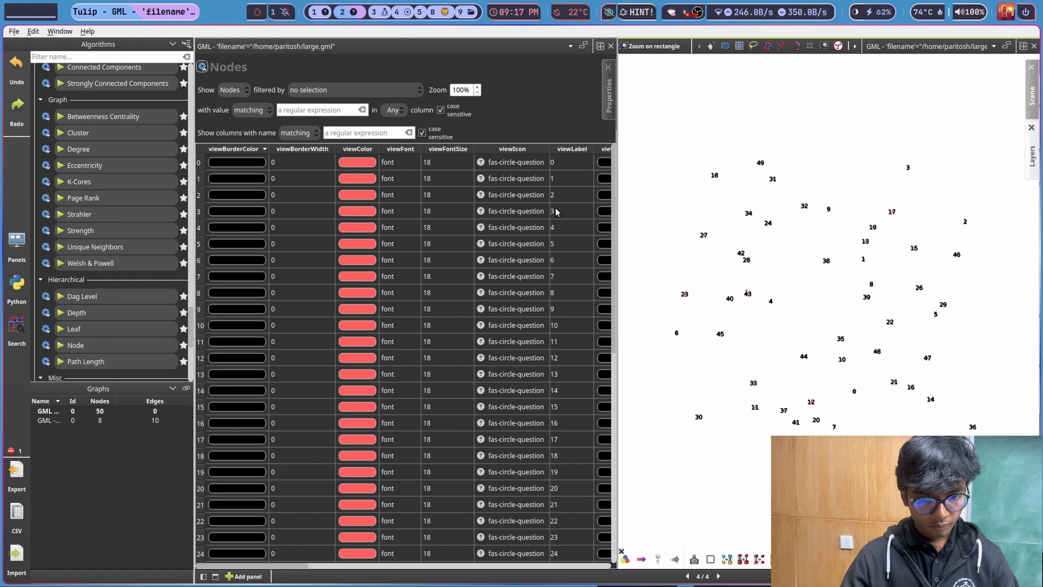
Examine the property list of the large.gml spreadsheet and the panel types available for that graph.
left_click(606, 97)
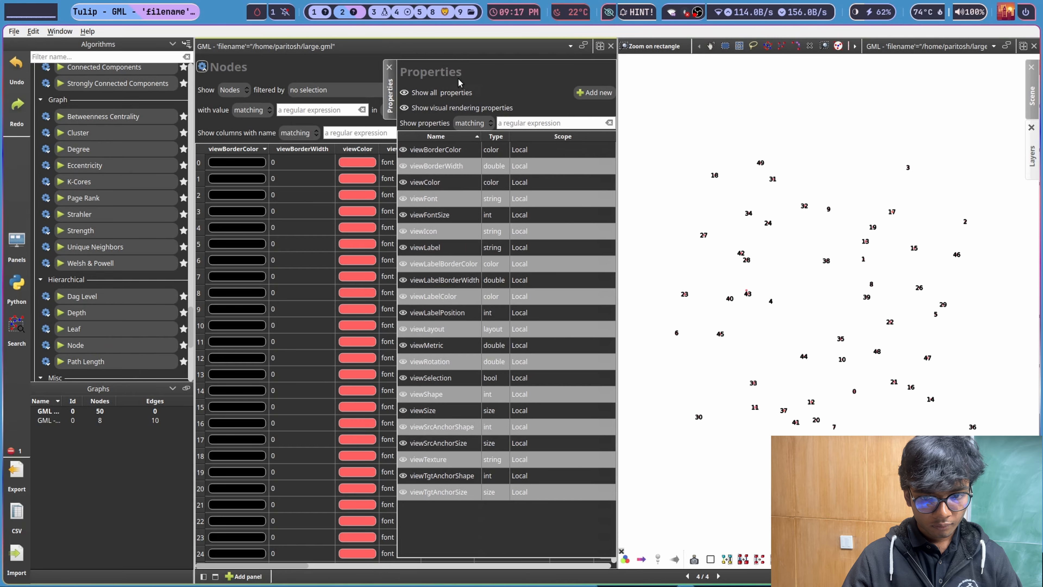
left_click(389, 68)
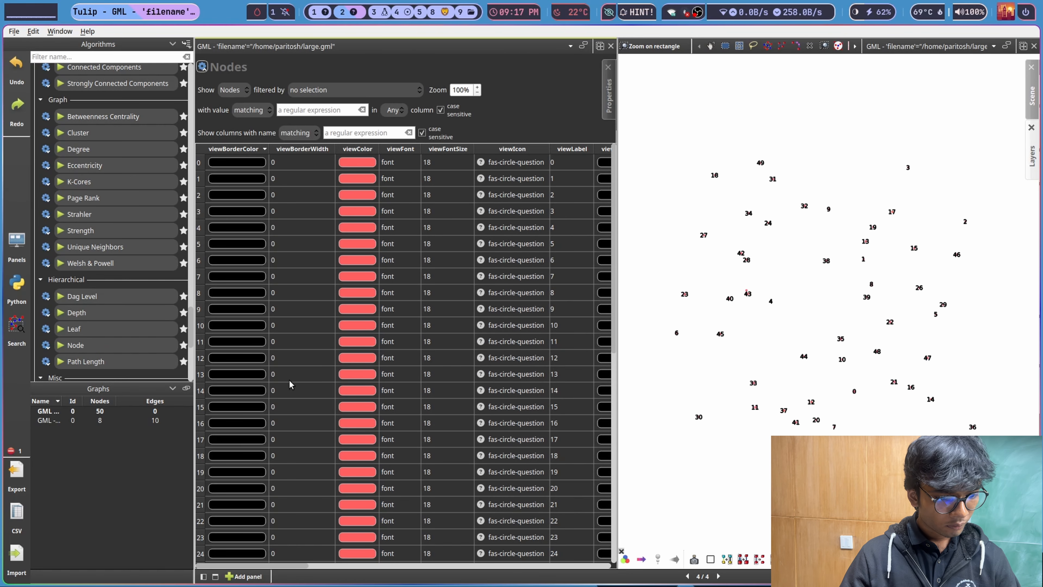
left_click(74, 419)
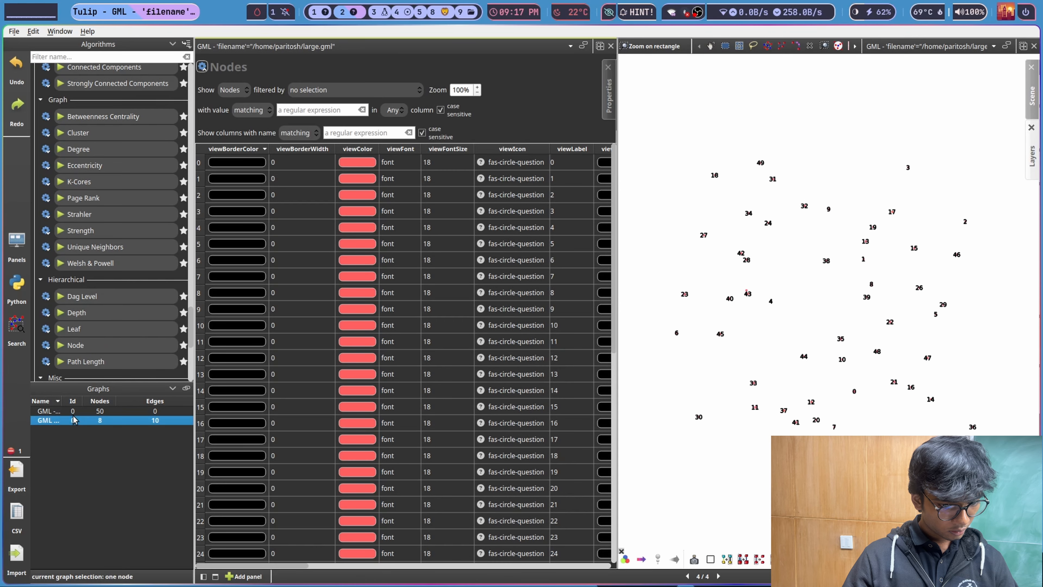
double_click(74, 411)
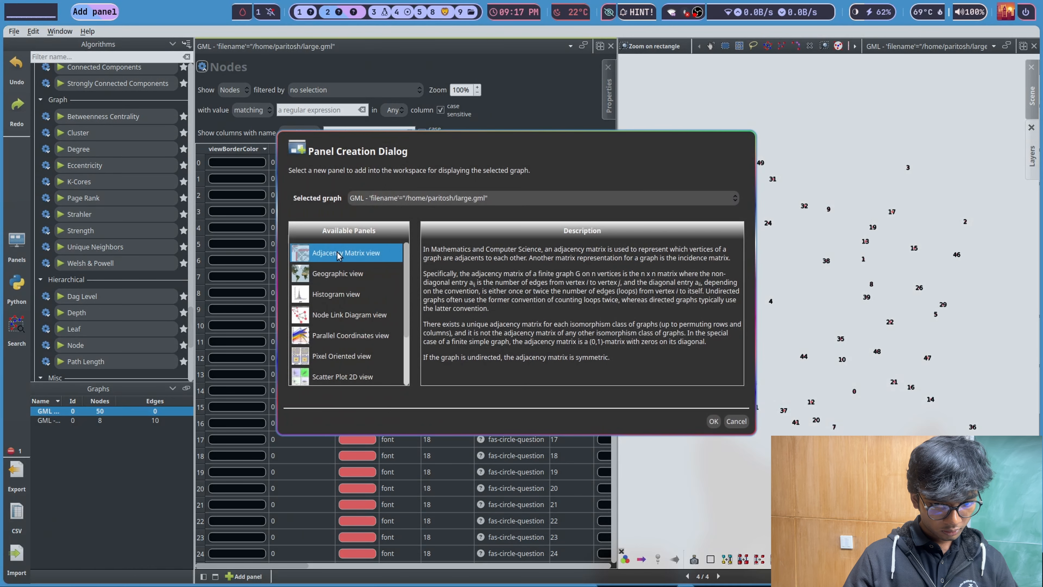
left_click(737, 421)
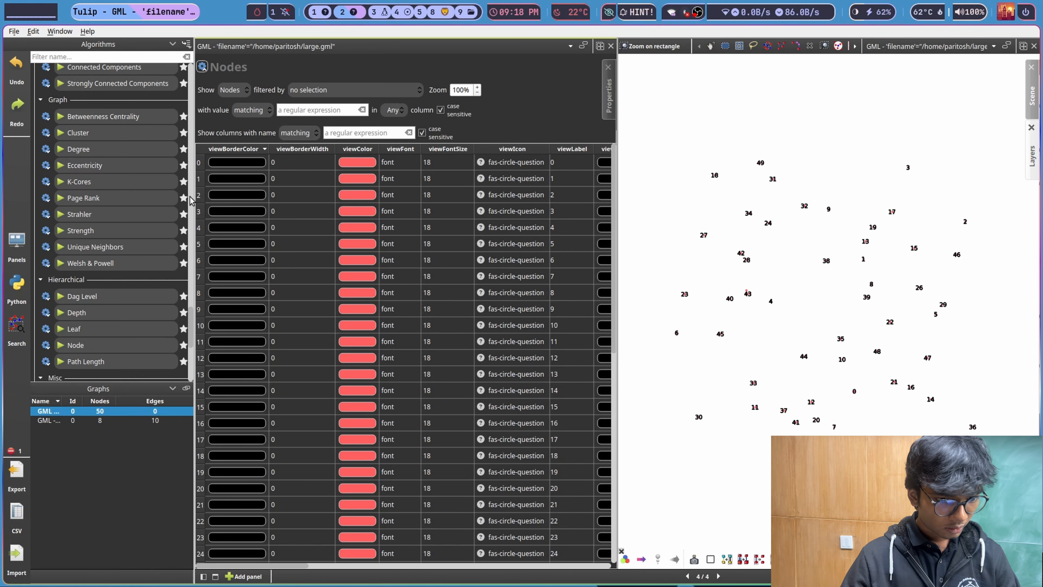
Look through the available algorithms and the node property columns of the large.gml spreadsheet.
scroll(101, 287, "down", 5)
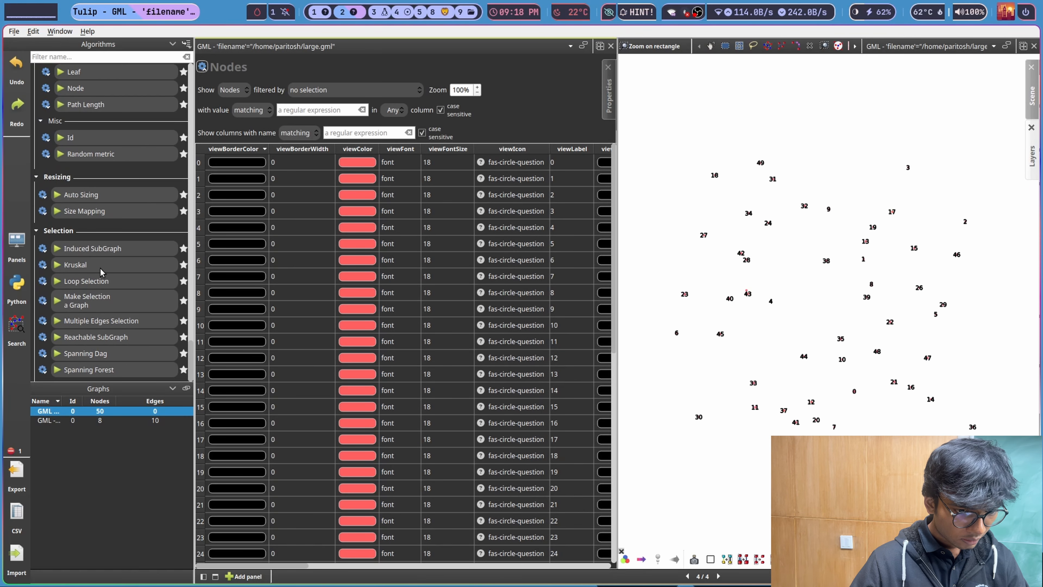
scroll(103, 230, "up", 4)
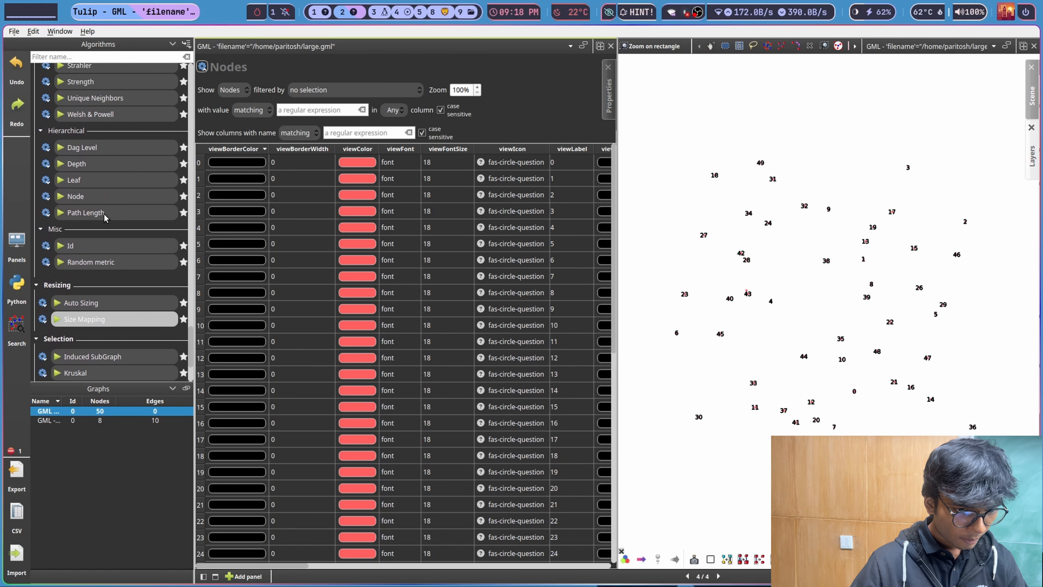
scroll(104, 249, "up", 2)
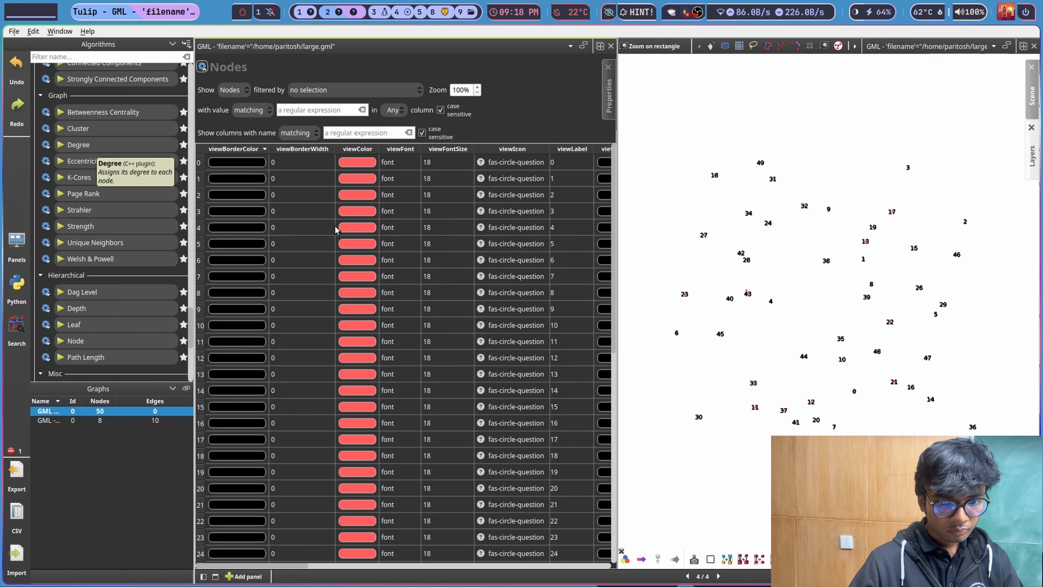
scroll(454, 235, "right", 6)
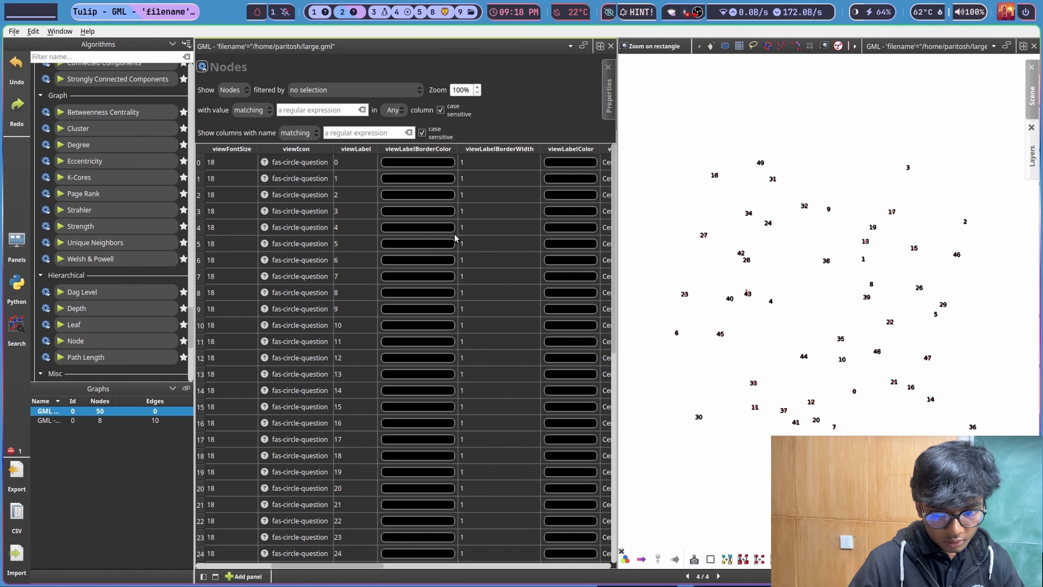
scroll(454, 234, "right", 2)
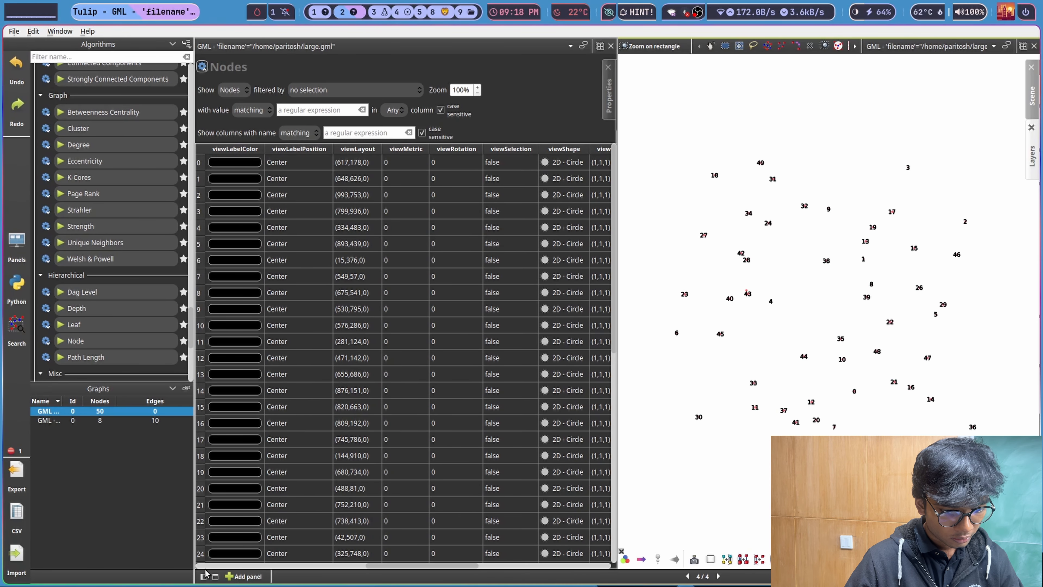
Add a Histogram view of large.gml that plots the viewMetric property of its nodes.
left_click(234, 578)
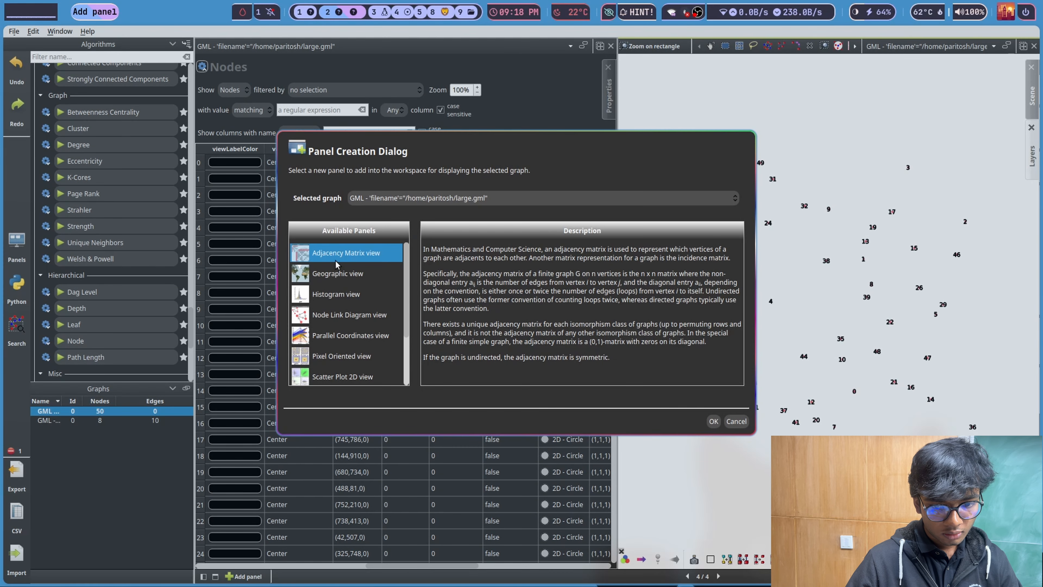
left_click(343, 295)
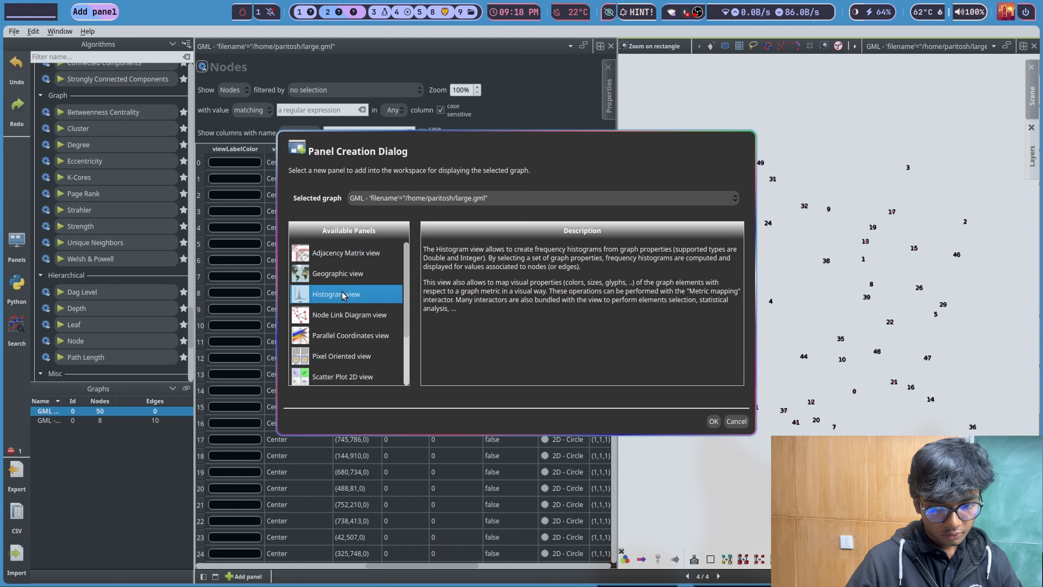
left_click(714, 421)
left_click(908, 339)
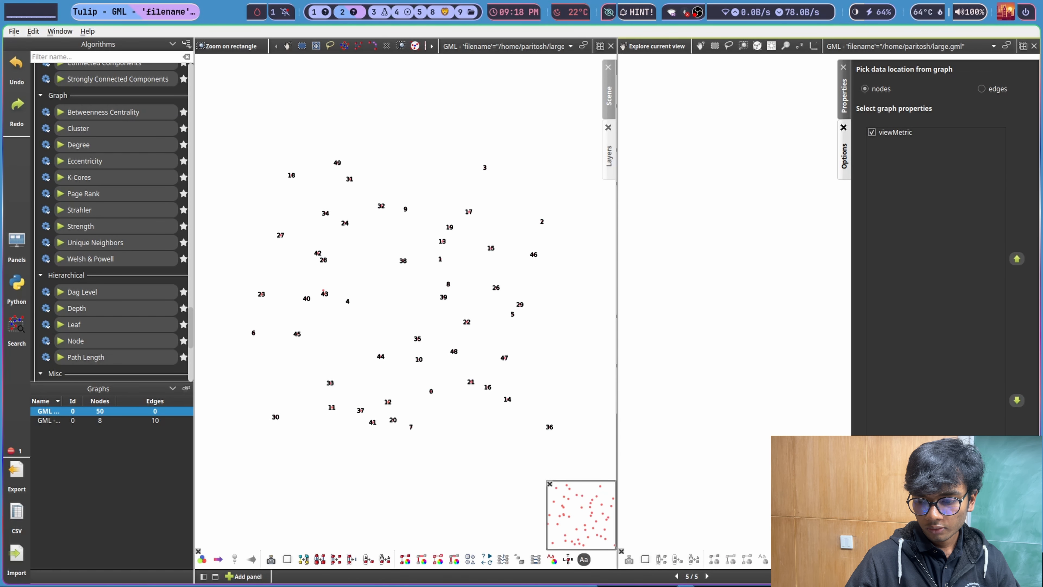
left_click(843, 68)
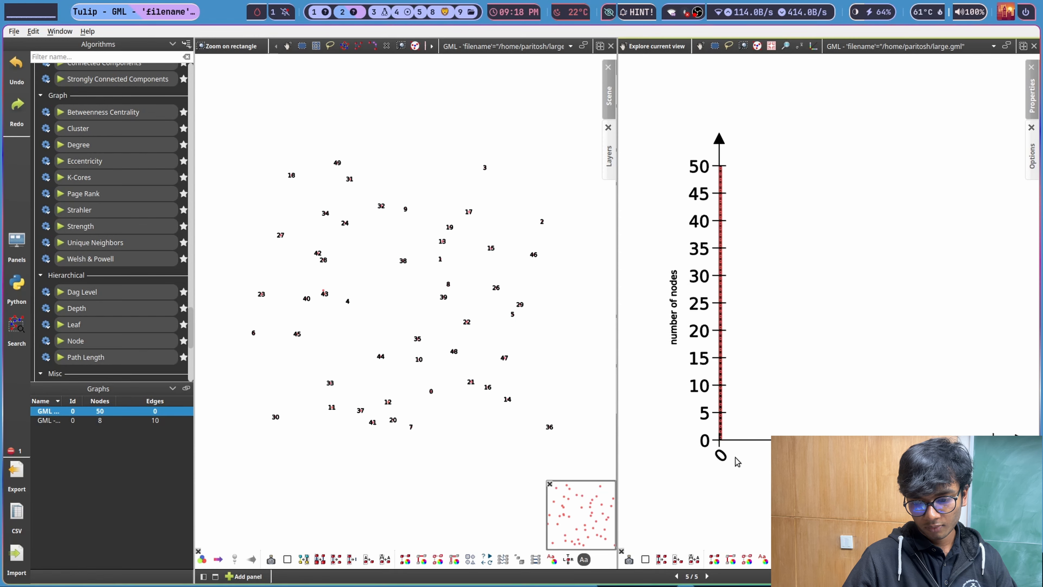
left_click_drag(736, 458, 730, 385)
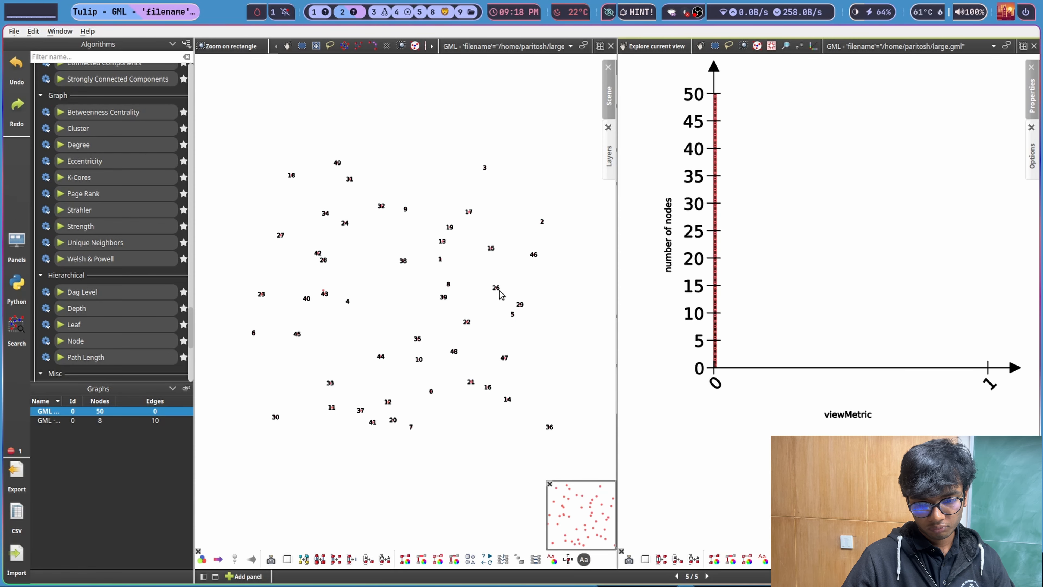
Switch to the presentation PDF and review the Frontend and Extensibility and Input / Output Formats slides.
key("super+1")
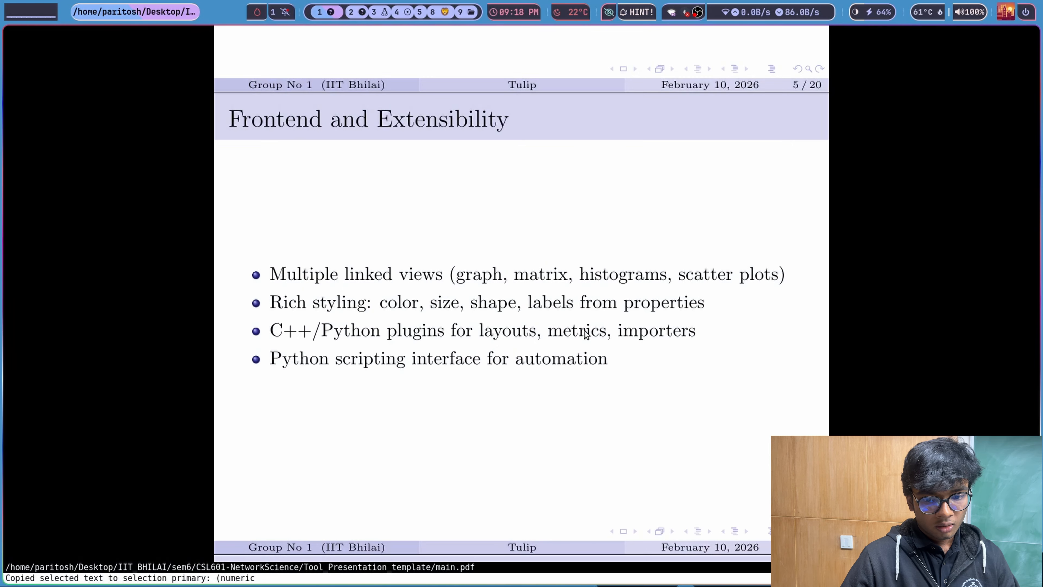
scroll(692, 394, "down", 8)
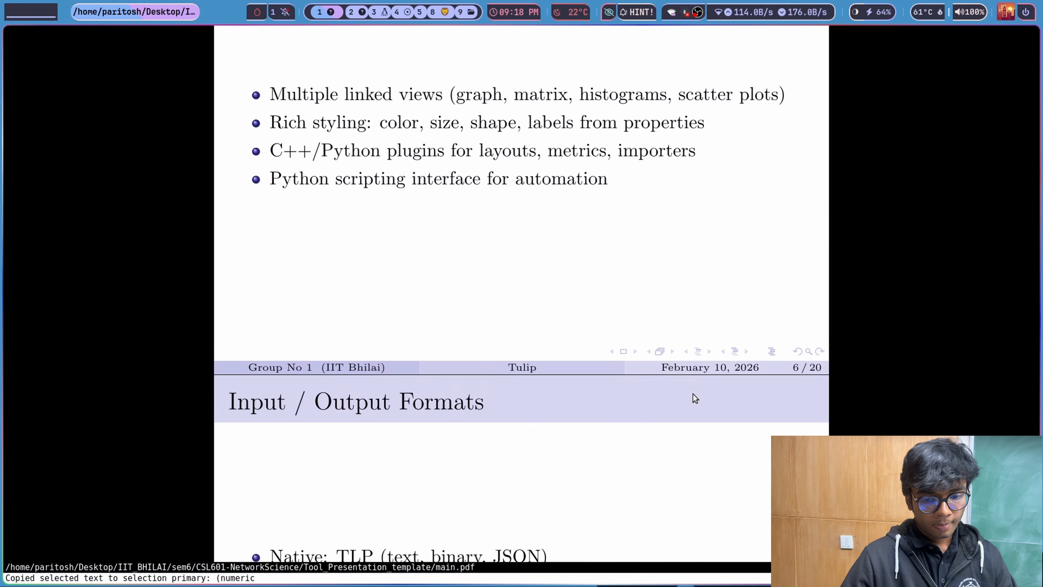
scroll(693, 393, "down", 4)
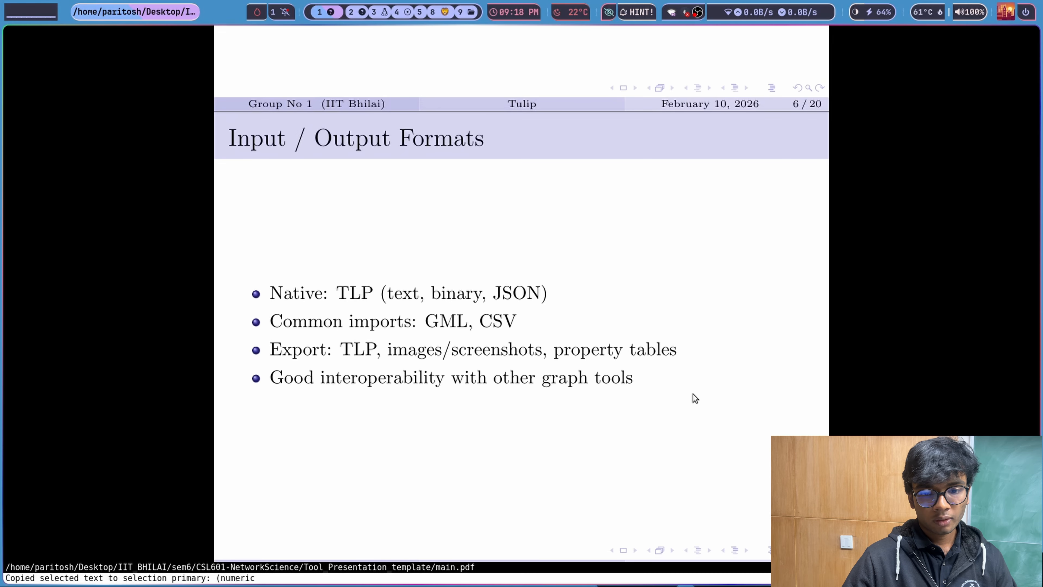
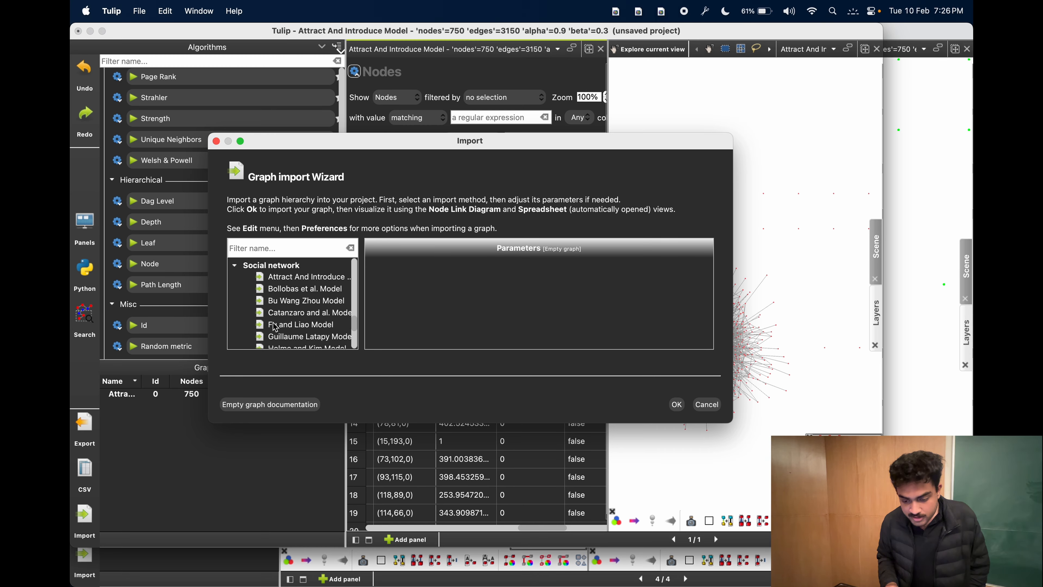
Import a social network graph generated with the Wang and Rong Model using 1000 nodes, and widen its node link diagram.
scroll(277, 335, "down", 3)
scroll(277, 335, "up", 2)
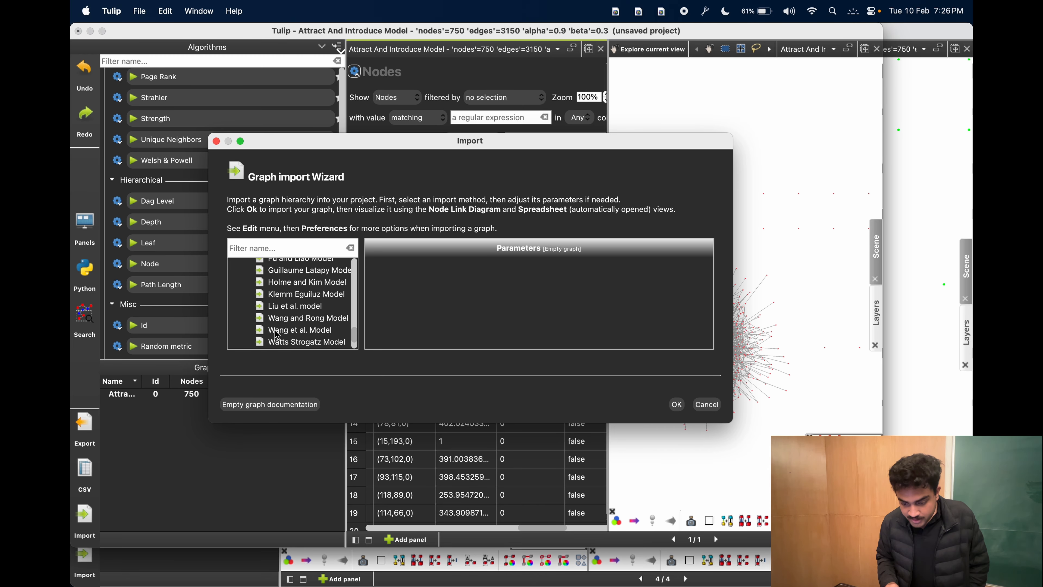
left_click(322, 317)
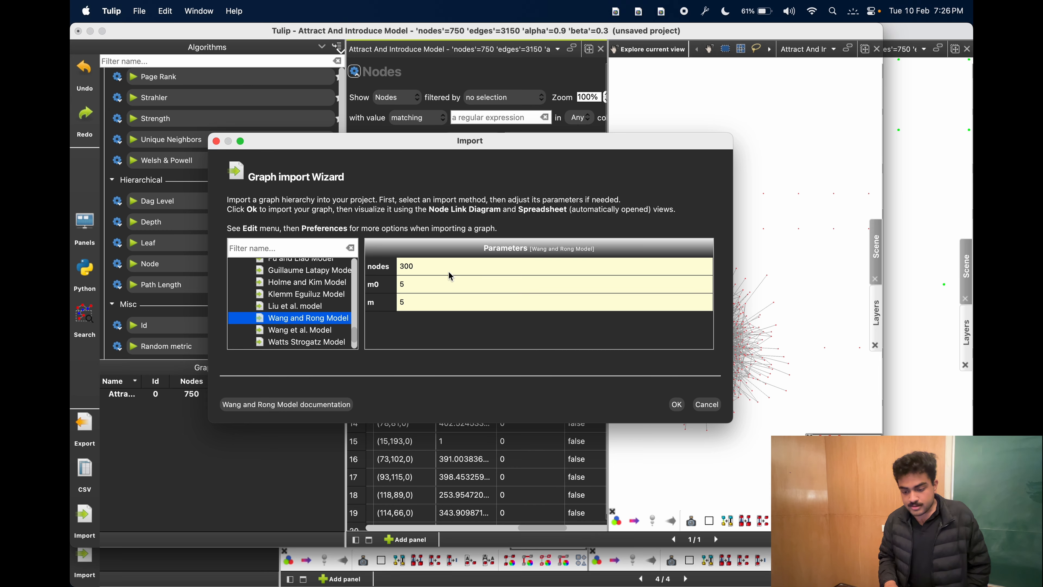
double_click(445, 263)
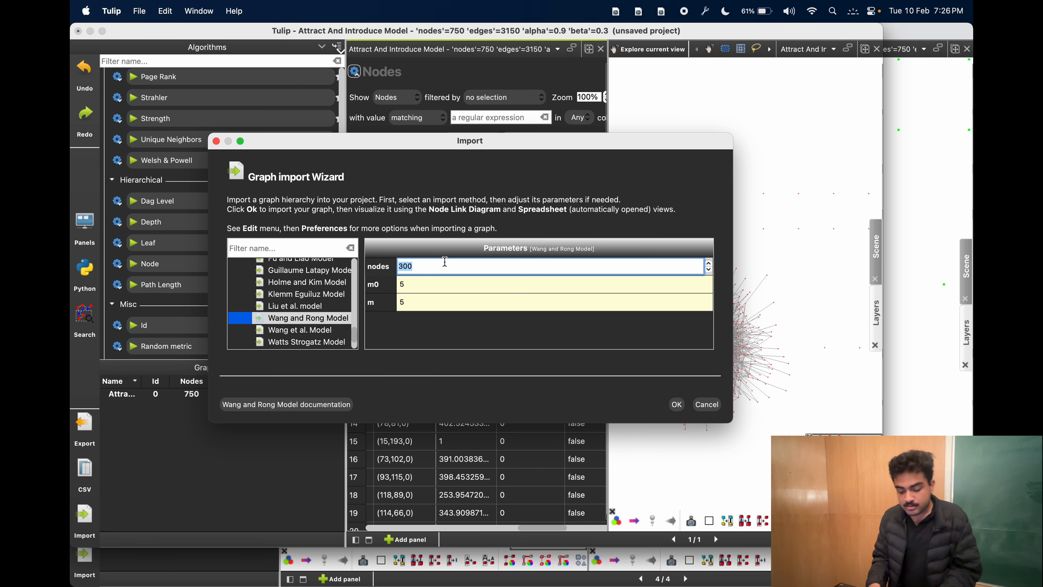
type("1000")
left_click(674, 406)
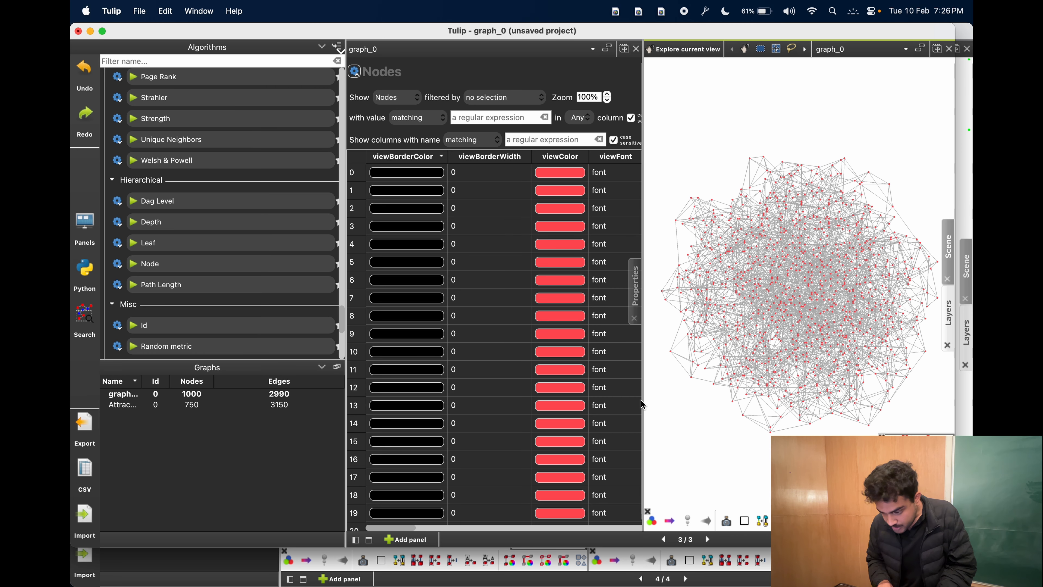
left_click_drag(639, 404, 464, 386)
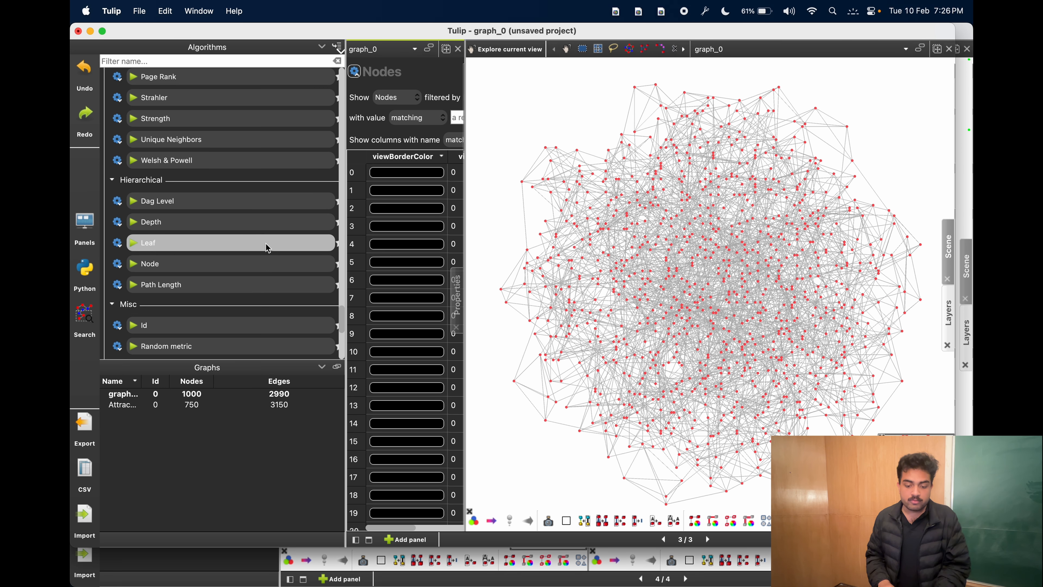
Open the Python IDE and consult the Use Case 1 (Social Network) slide in the presentation before returning to Tulip.
scroll(264, 247, "up", 20)
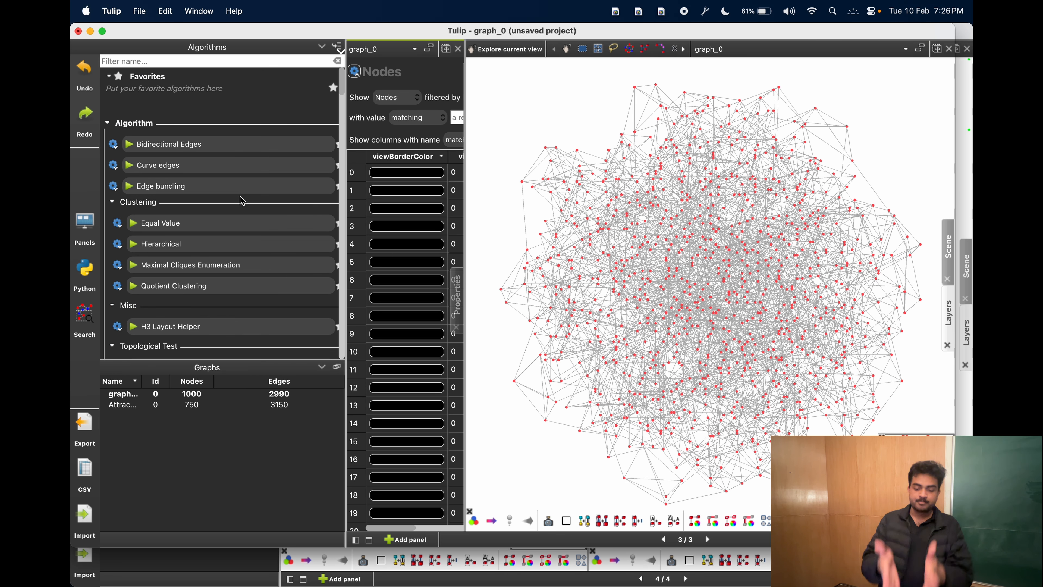
left_click(85, 271)
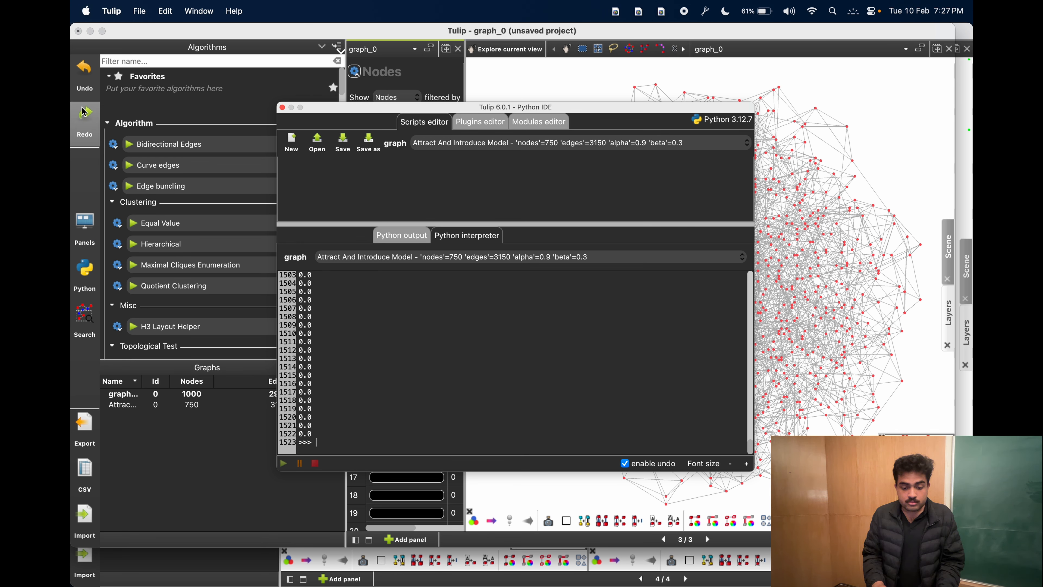
key("ctrl+Right")
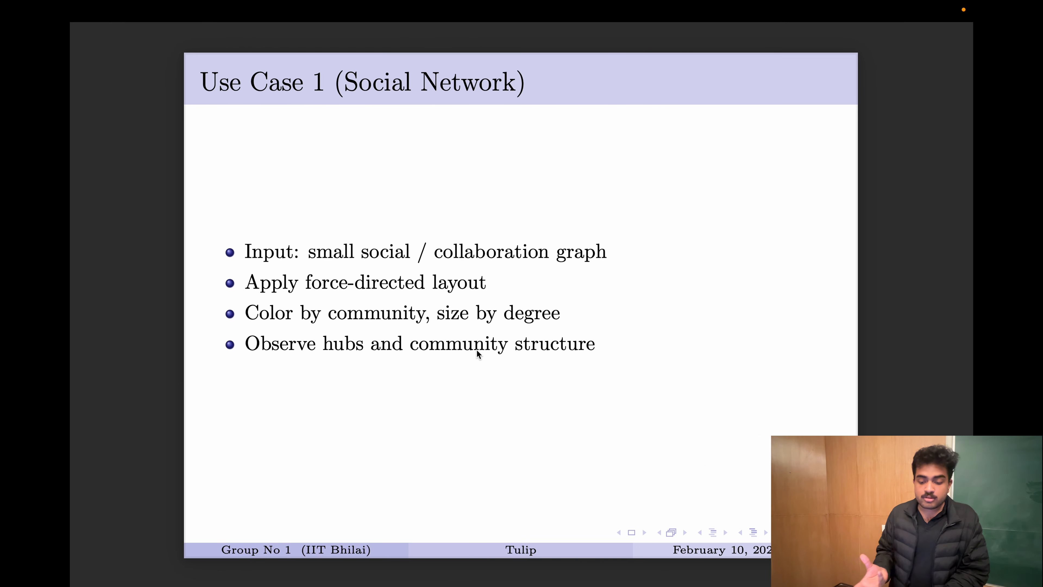
key("ctrl+Left")
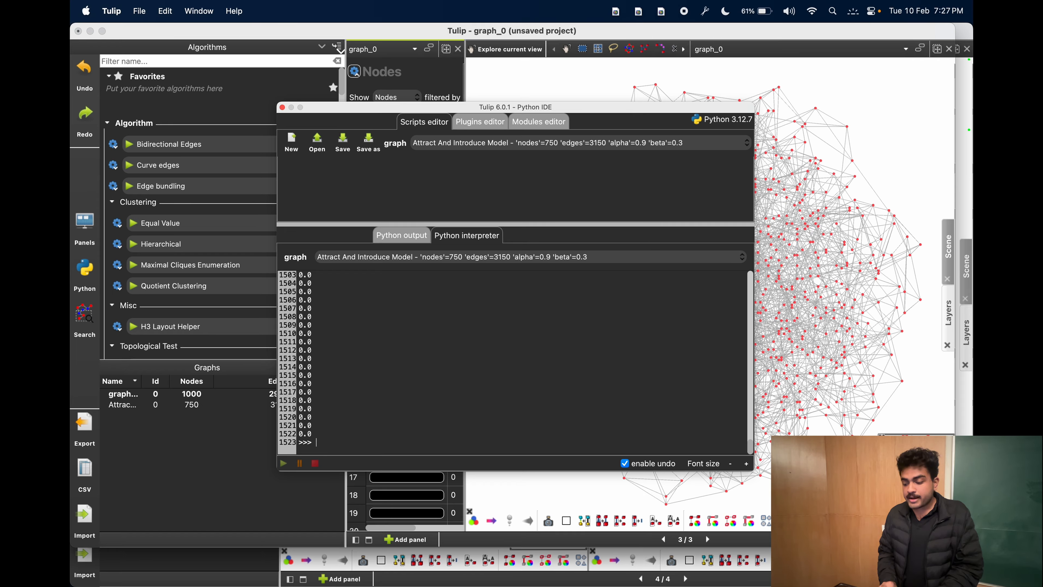
Run the Degree algorithm on graph_0, moving the Python IDE window off the algorithm list.
left_click(480, 507)
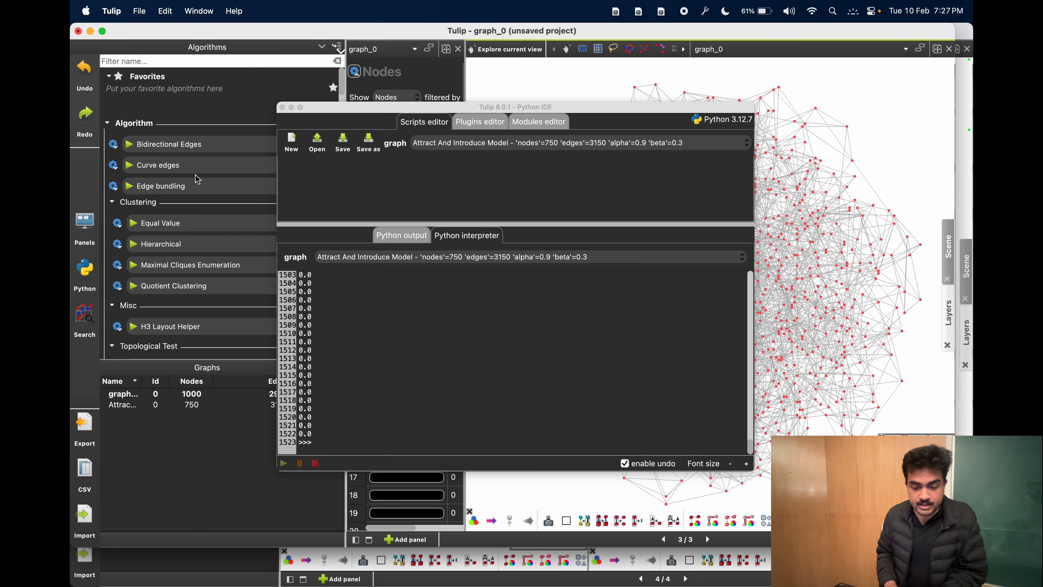
scroll(201, 220, "down", 10)
left_click_drag(398, 109, 583, 119)
scroll(170, 277, "down", 10)
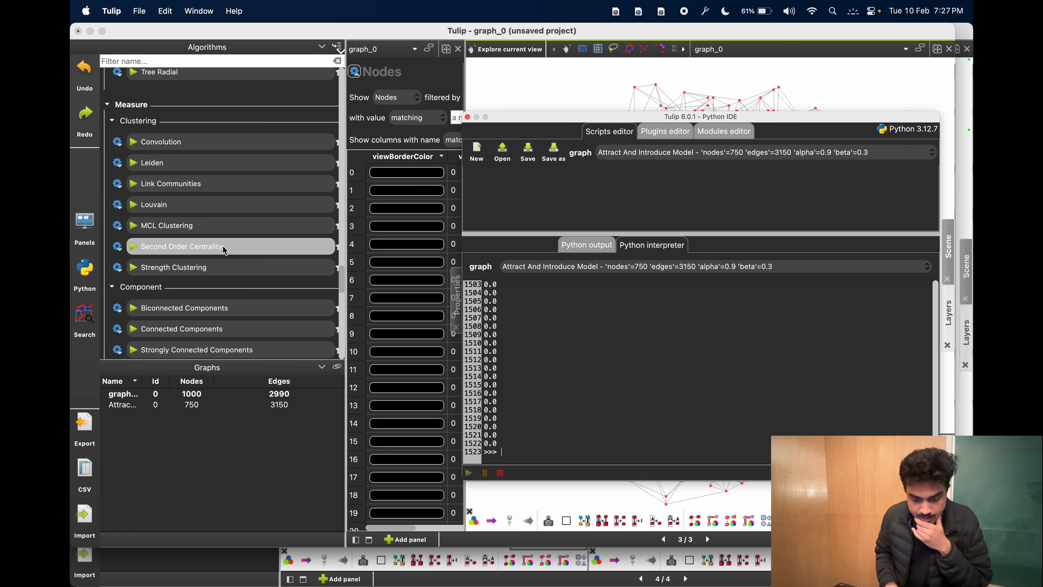
scroll(223, 245, "down", 10)
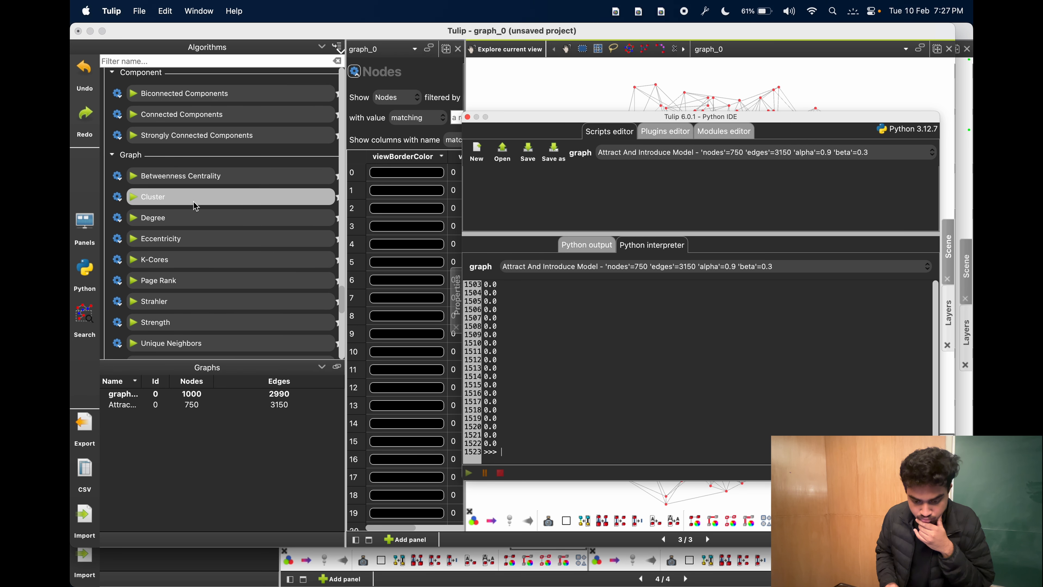
left_click(194, 216)
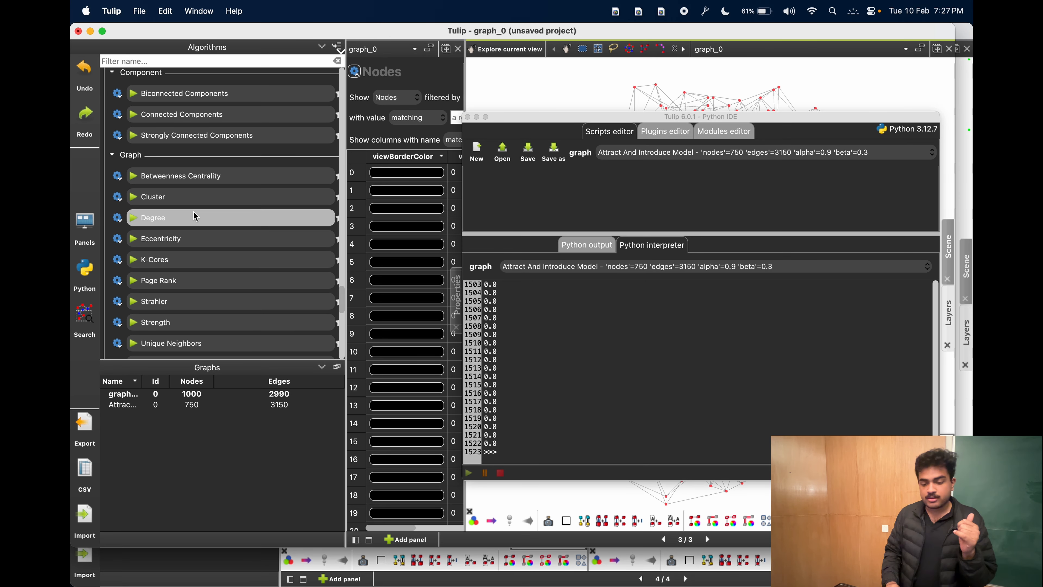
Uncover and widen the graph_0 spreadsheet, and examine the viewMetric column of the nodes.
left_click_drag(519, 116, 698, 104)
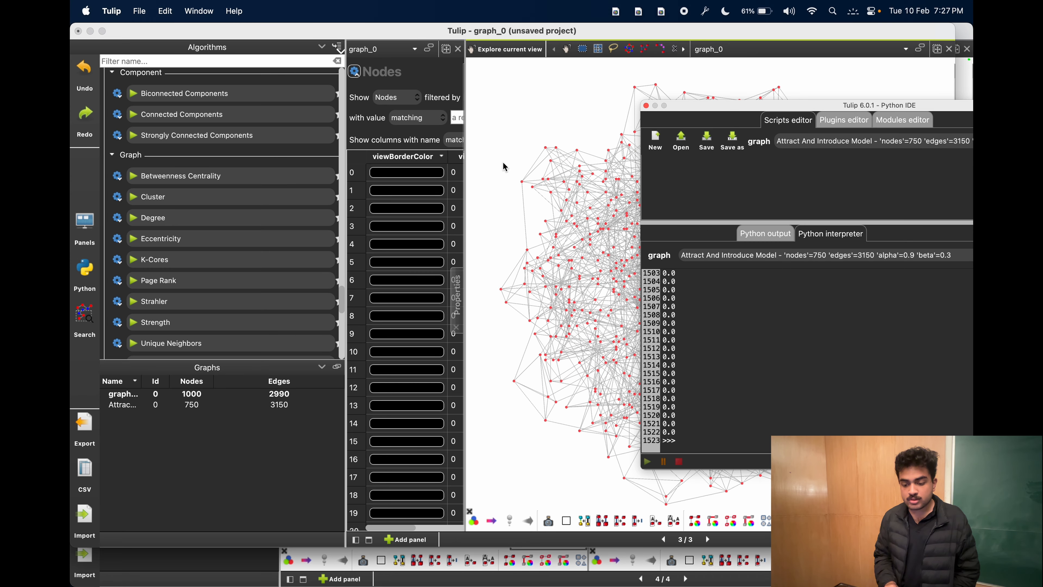
left_click_drag(466, 200, 574, 214)
scroll(505, 239, "right", 2)
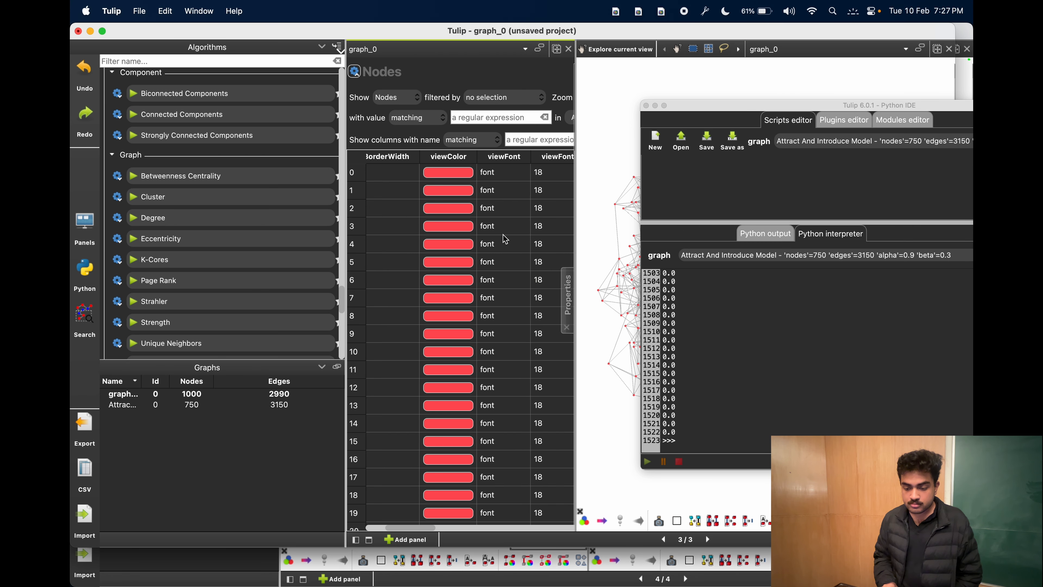
scroll(505, 239, "right", 2)
scroll(505, 239, "right", 4)
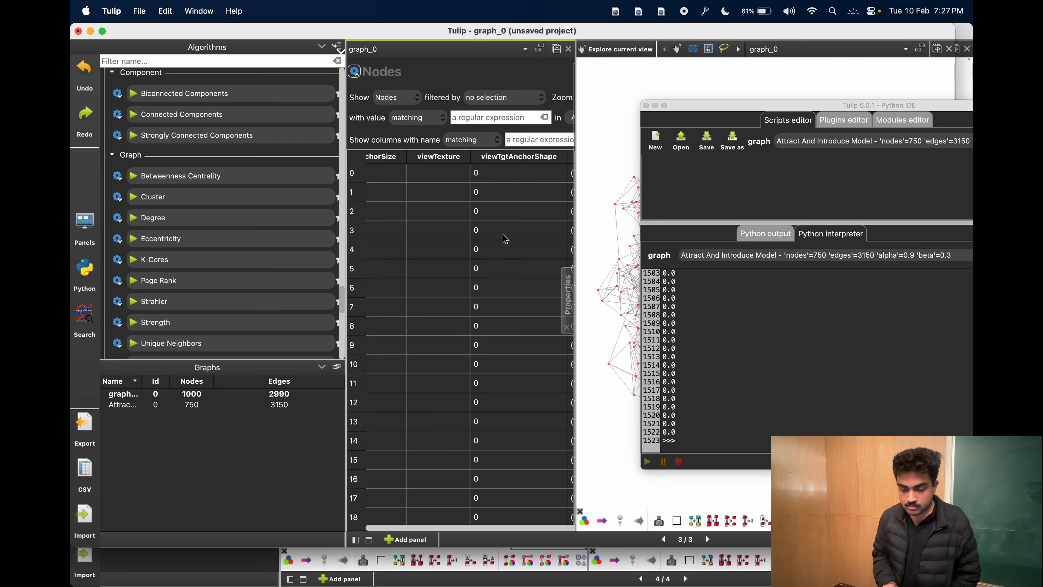
scroll(505, 239, "left", 4)
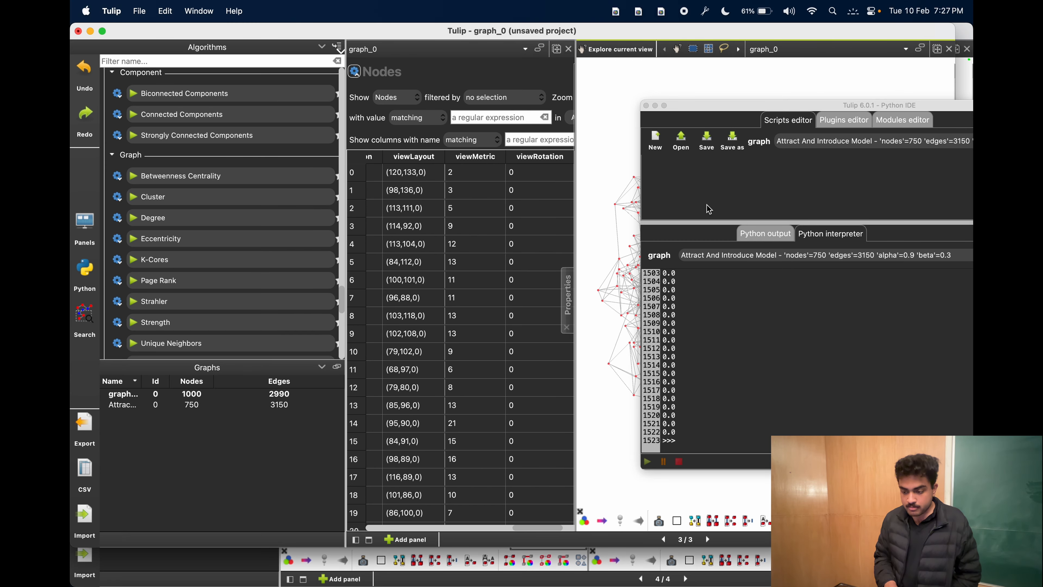
Show the viewMetric color scale in the node link diagram, filter nodes to about 10.07–21, and restore the lower limit to 2.
left_click_drag(726, 108, 211, 138)
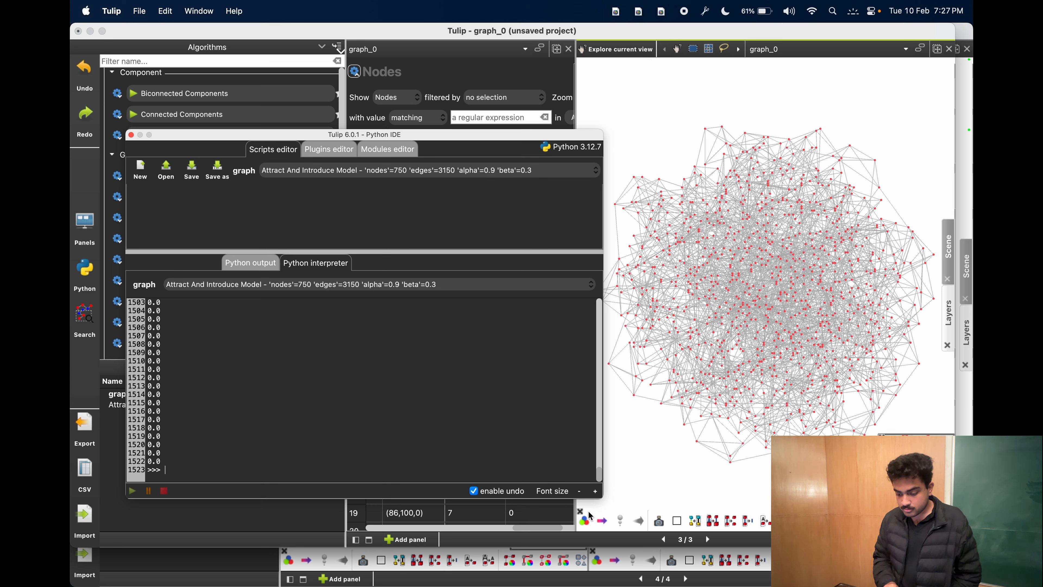
left_click(583, 521)
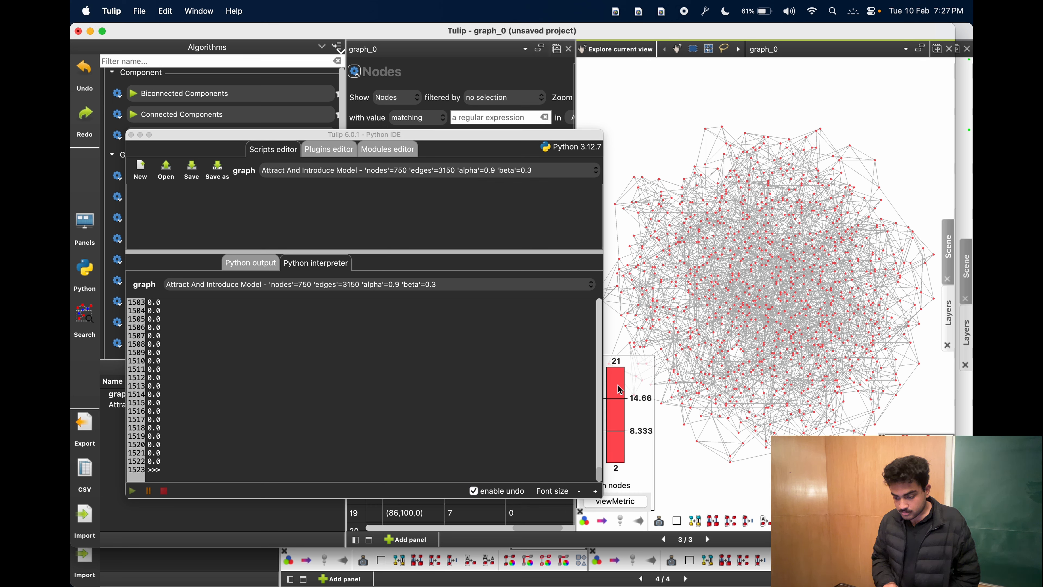
left_click(633, 423)
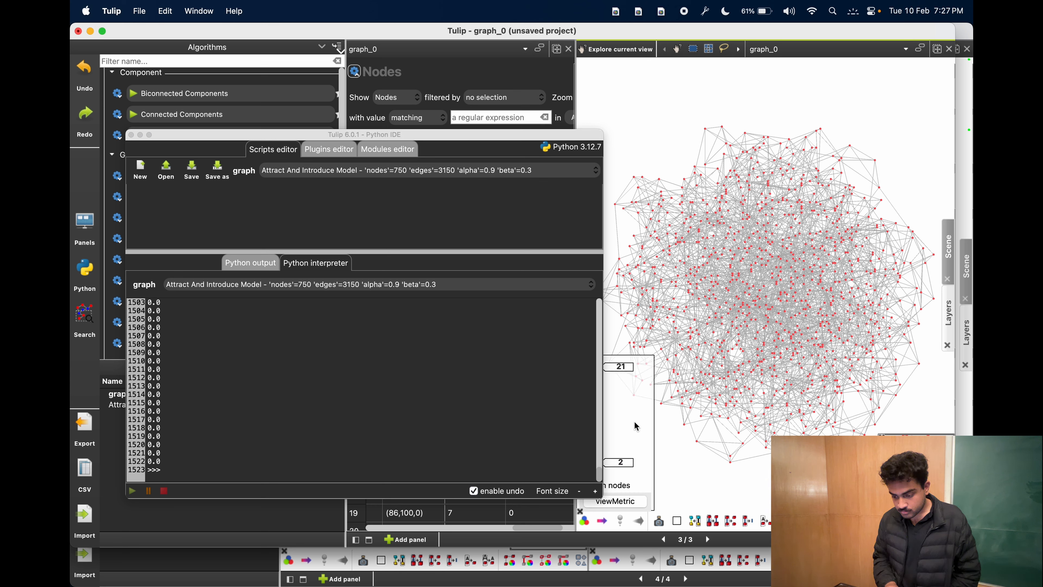
left_click_drag(628, 375, 620, 317)
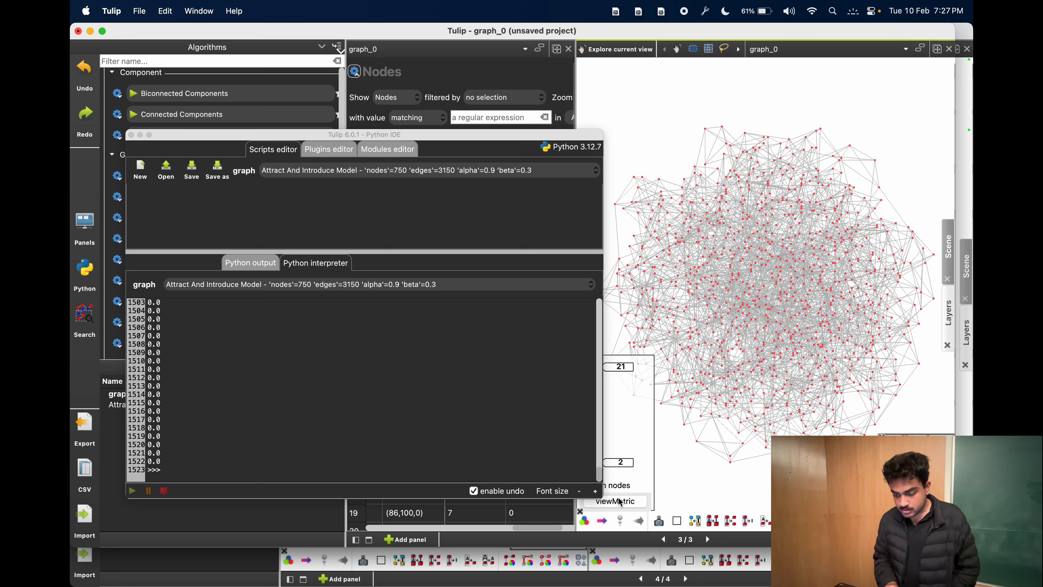
left_click_drag(617, 468, 617, 427)
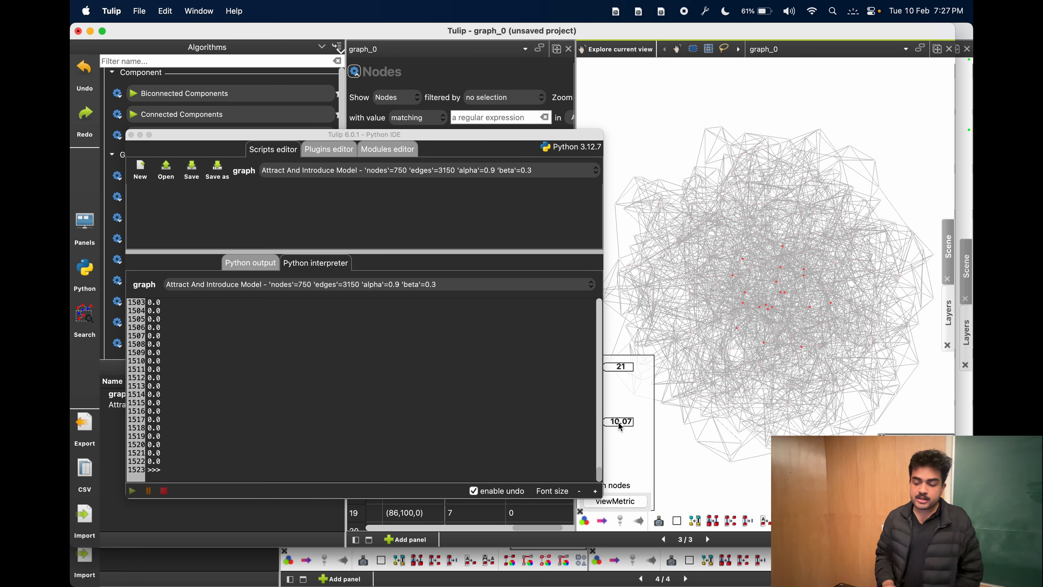
left_click_drag(620, 427, 623, 462)
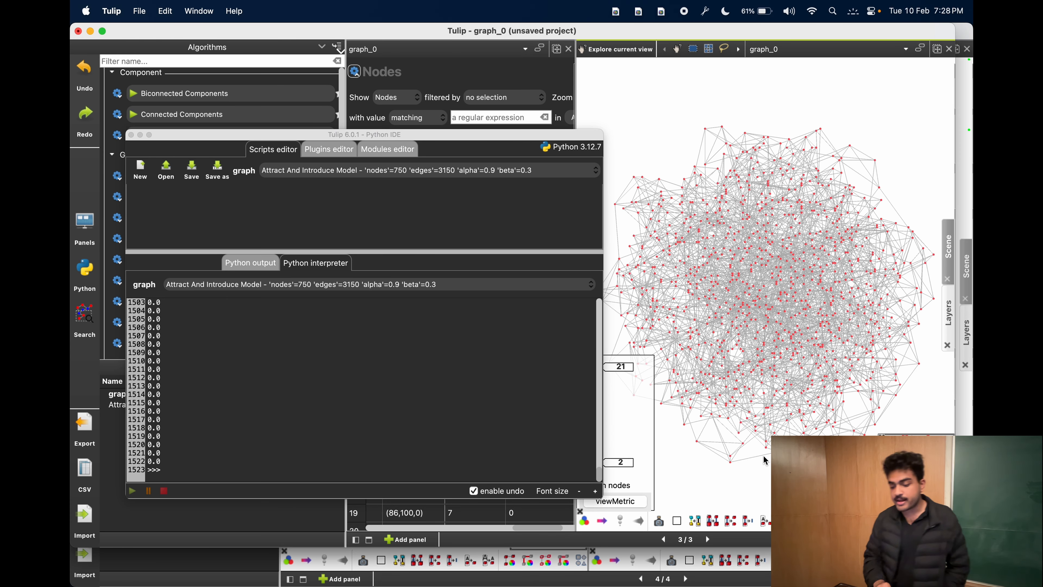
Recheck the Use Case 1 slide, uncover the algorithm list and run Betweenness Centrality on graph_0.
key("ctrl+Right")
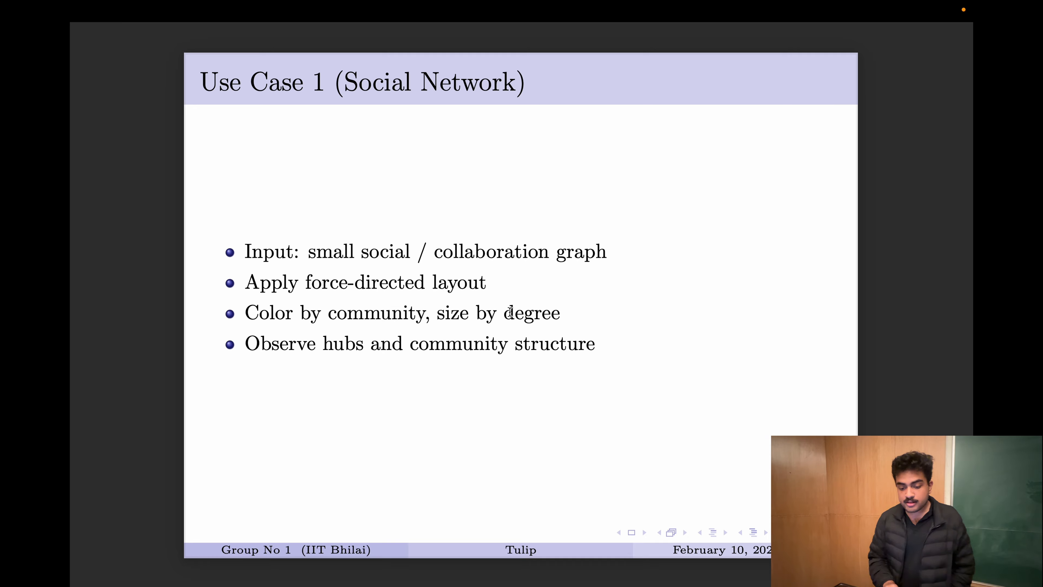
key("ctrl+Left")
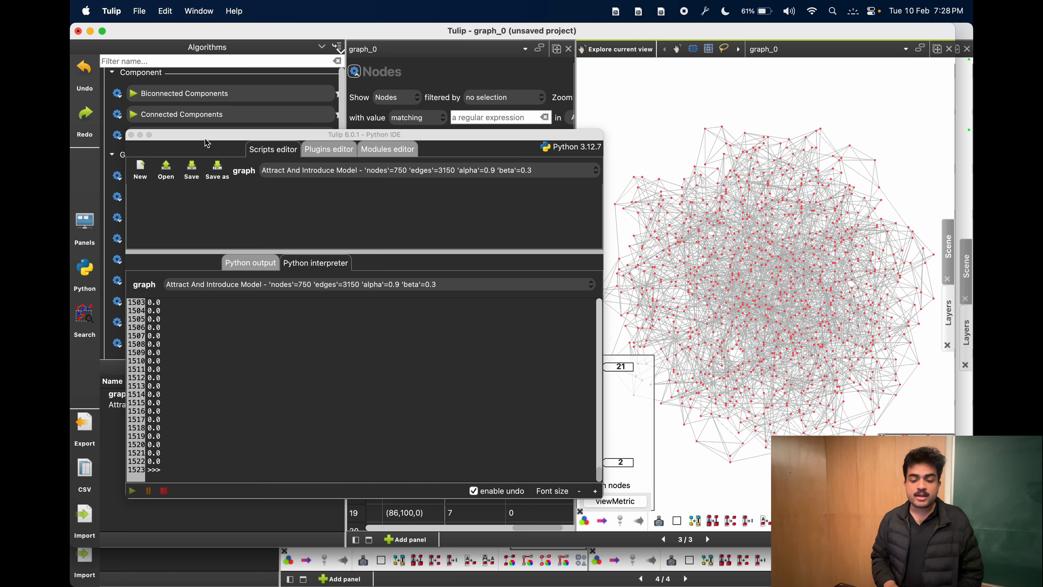
left_click_drag(205, 139, 565, 150)
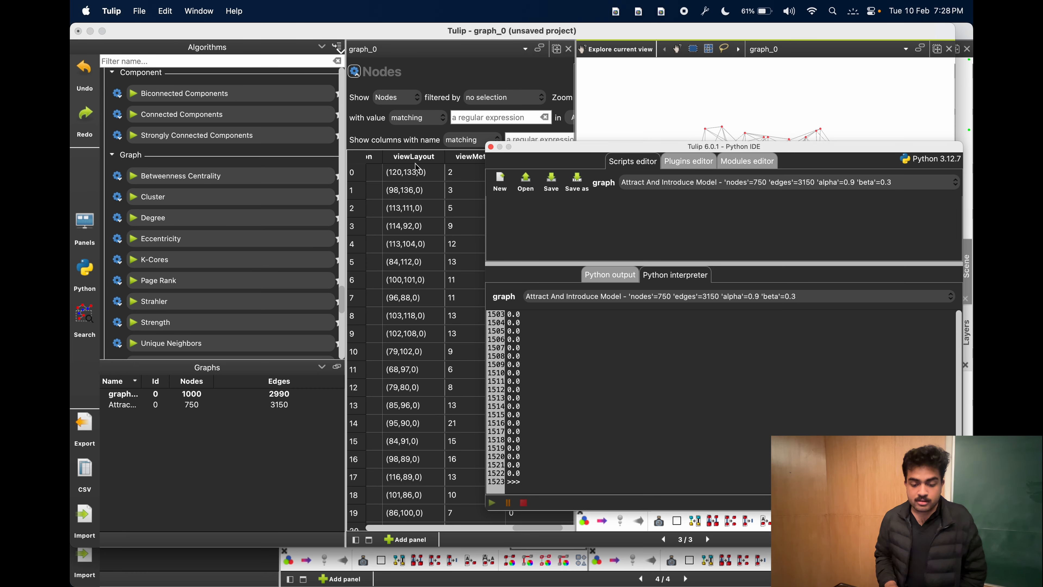
left_click(215, 177)
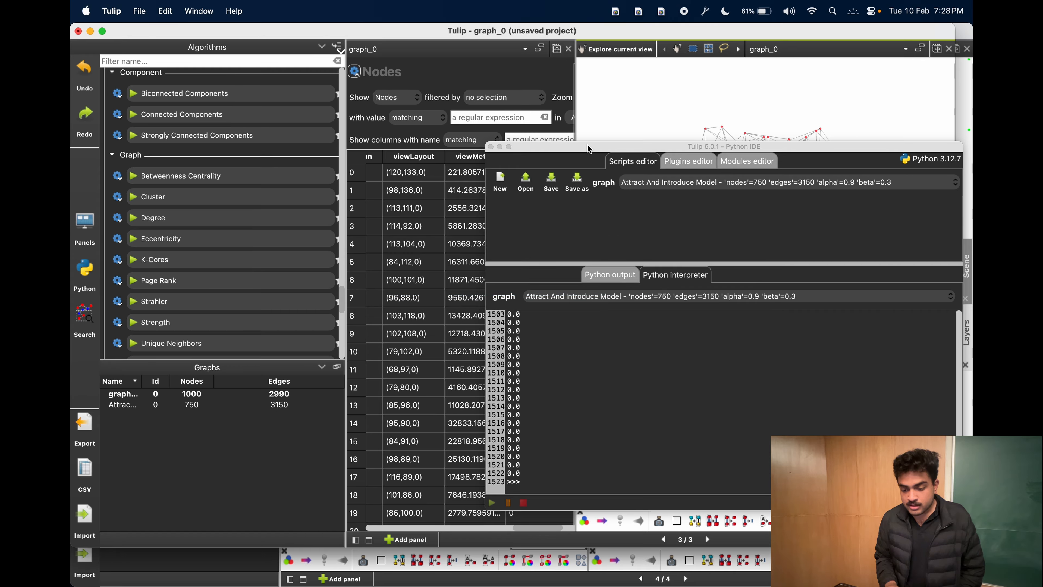
Add the second viewMetric scale to the node link diagram and filter the nodes to values from about 17937 to 32833.
left_click_drag(589, 149, 128, 132)
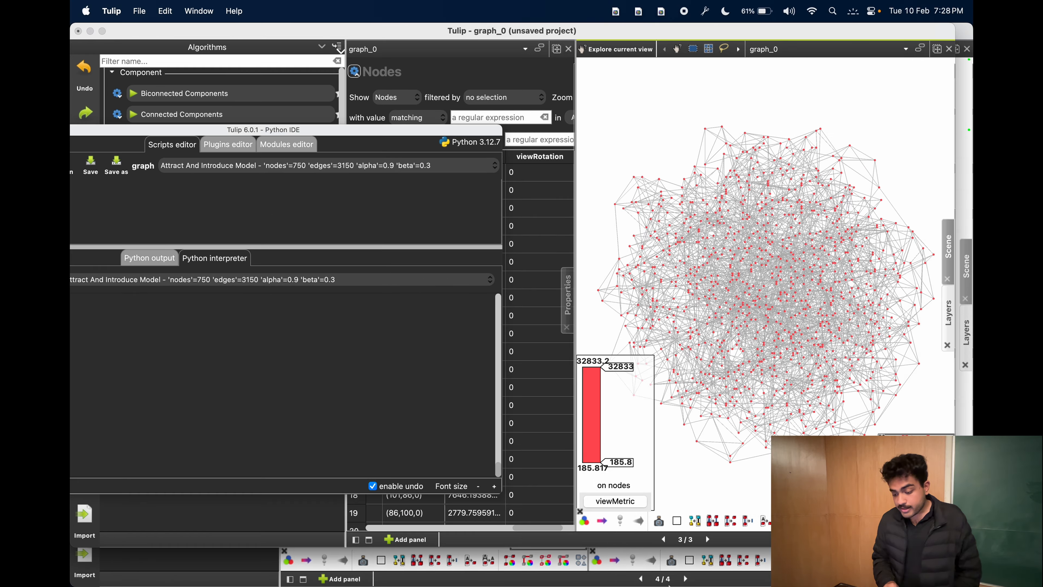
left_click(617, 520)
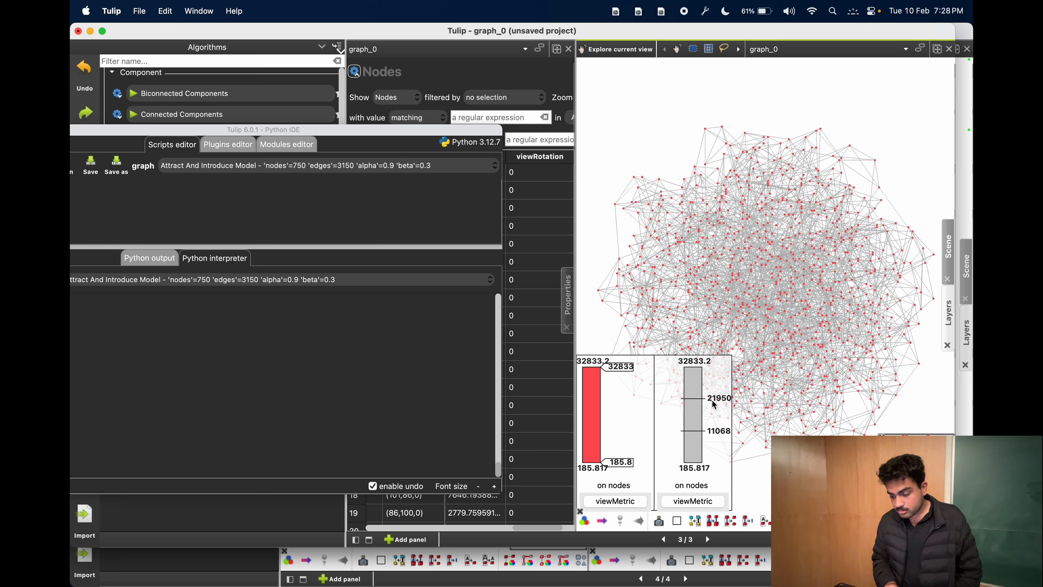
left_click(700, 374)
left_click_drag(702, 371, 701, 341)
left_click_drag(700, 465, 706, 411)
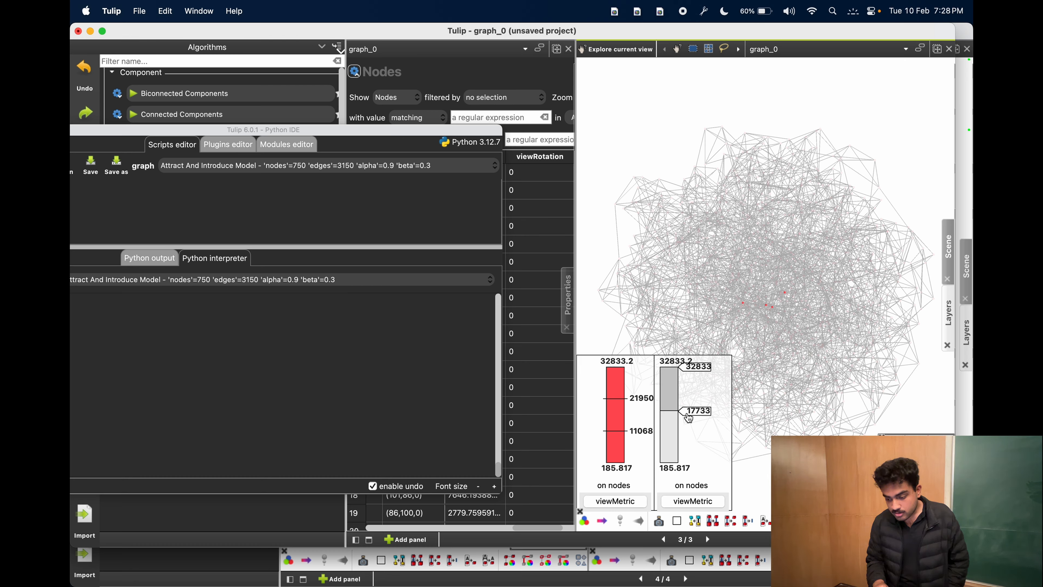
left_click_drag(700, 411, 718, 439)
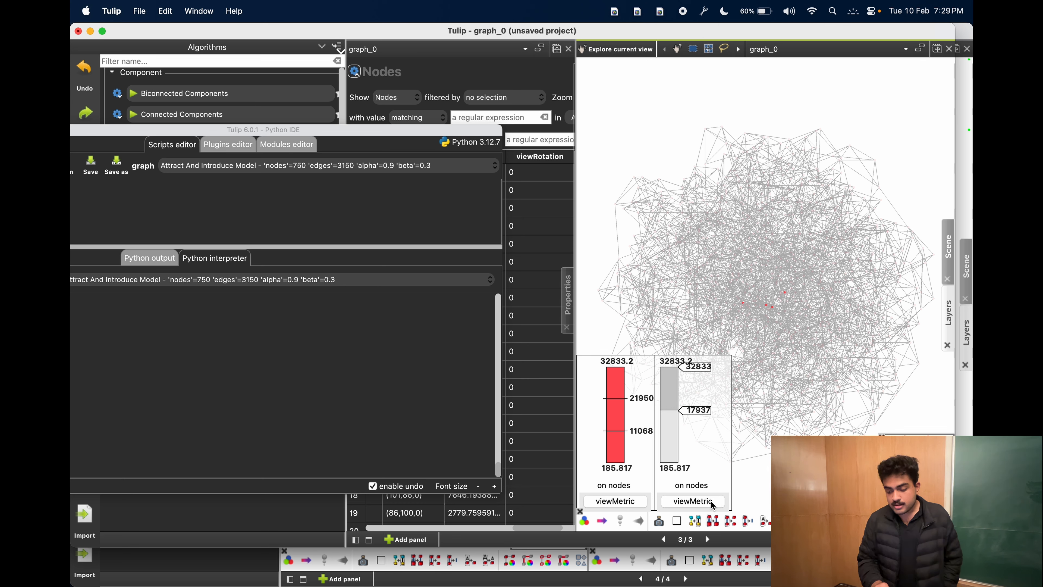
Uncover the algorithm list and check the selectable properties of the node link diagram's second scale, keeping viewMetric.
left_click_drag(428, 131, 434, 311)
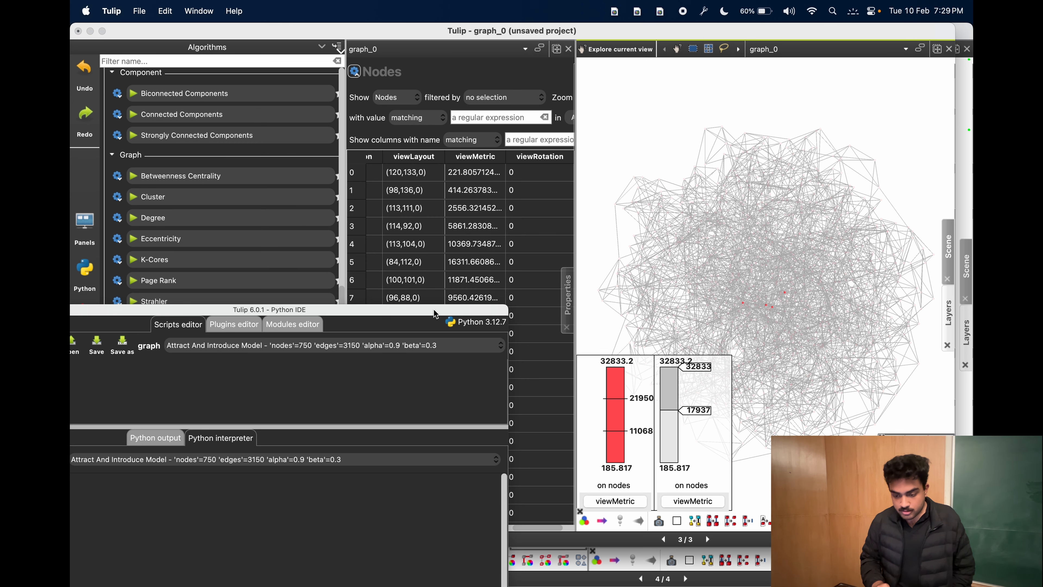
left_click(705, 504)
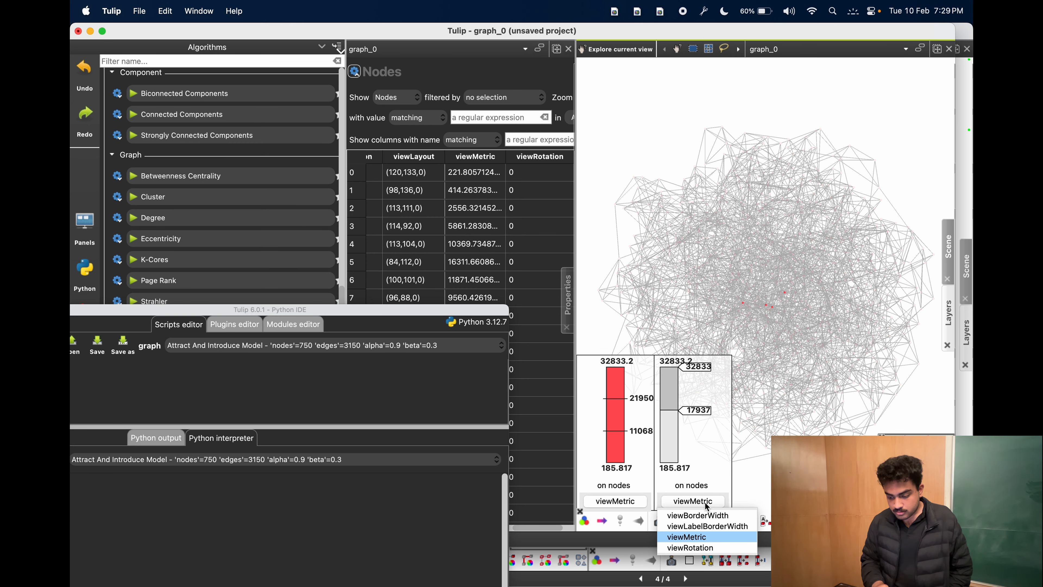
left_click(704, 537)
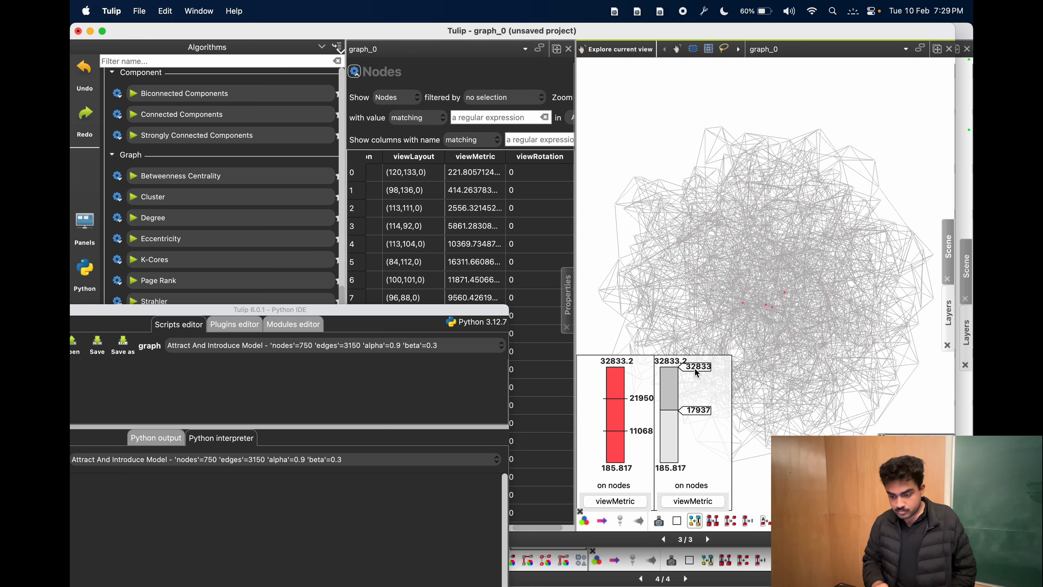
Run Degree on graph_0 with its result stored in viewRotation, and rerun Betweenness Centrality into viewMetric.
left_click_drag(395, 310, 773, 292)
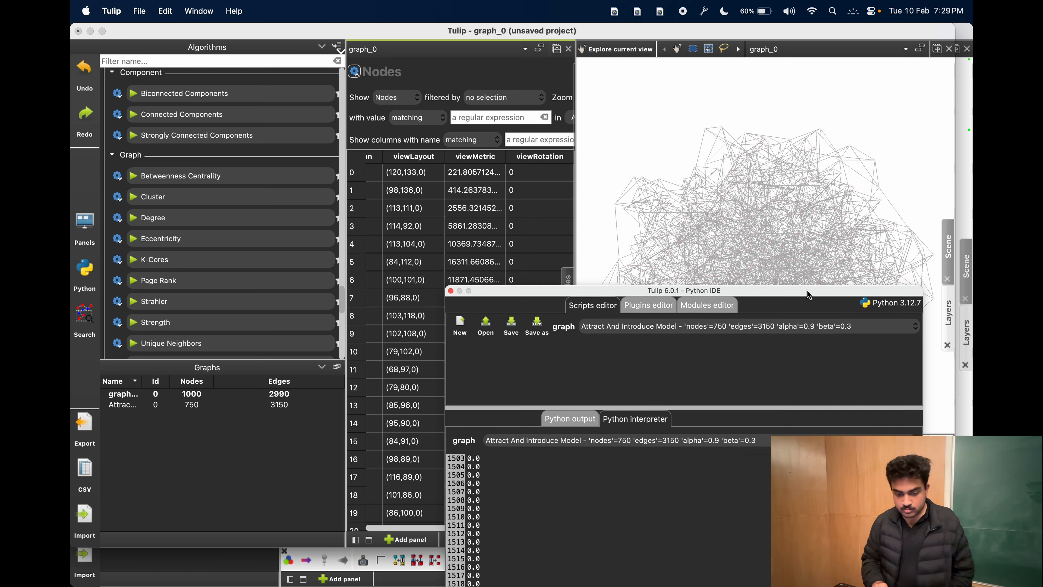
left_click(264, 181)
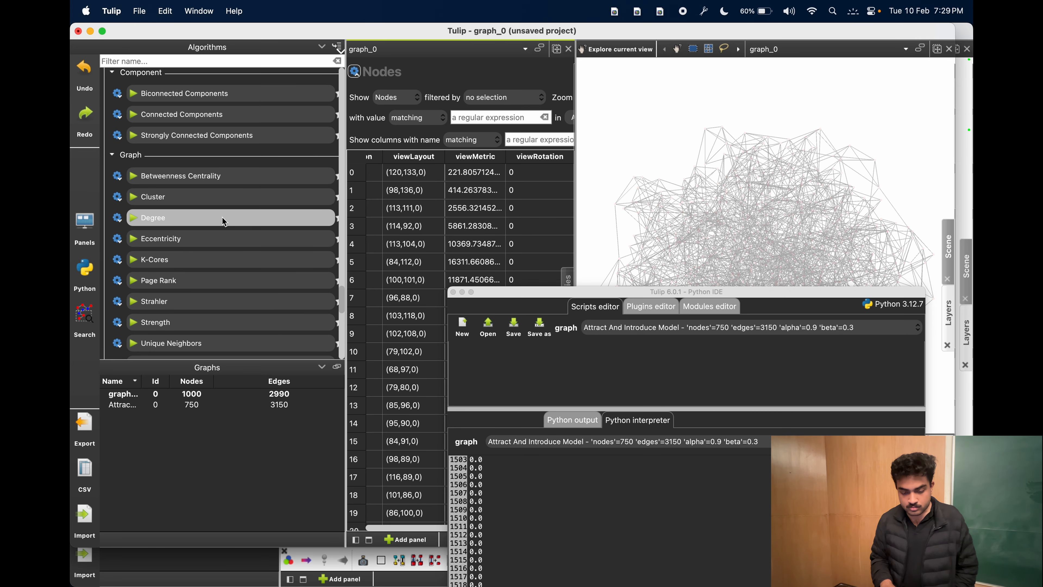
left_click(243, 220)
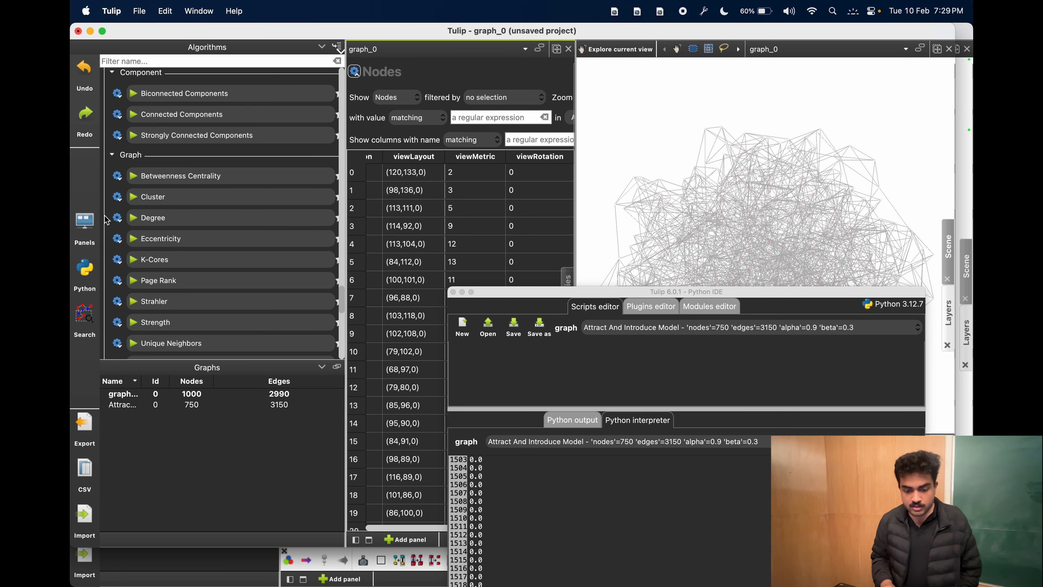
left_click(246, 219)
left_click(235, 286)
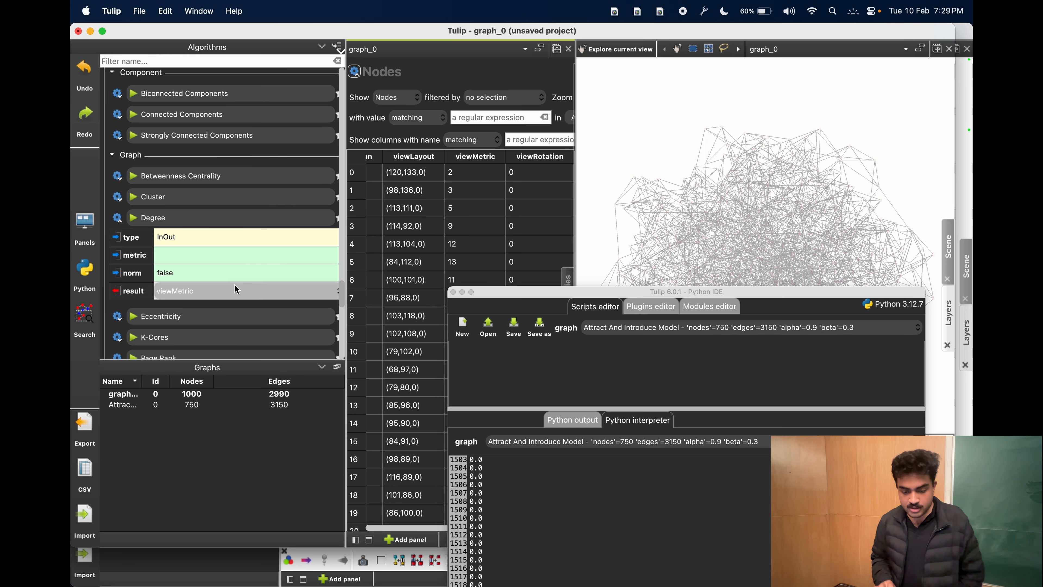
left_click(235, 286)
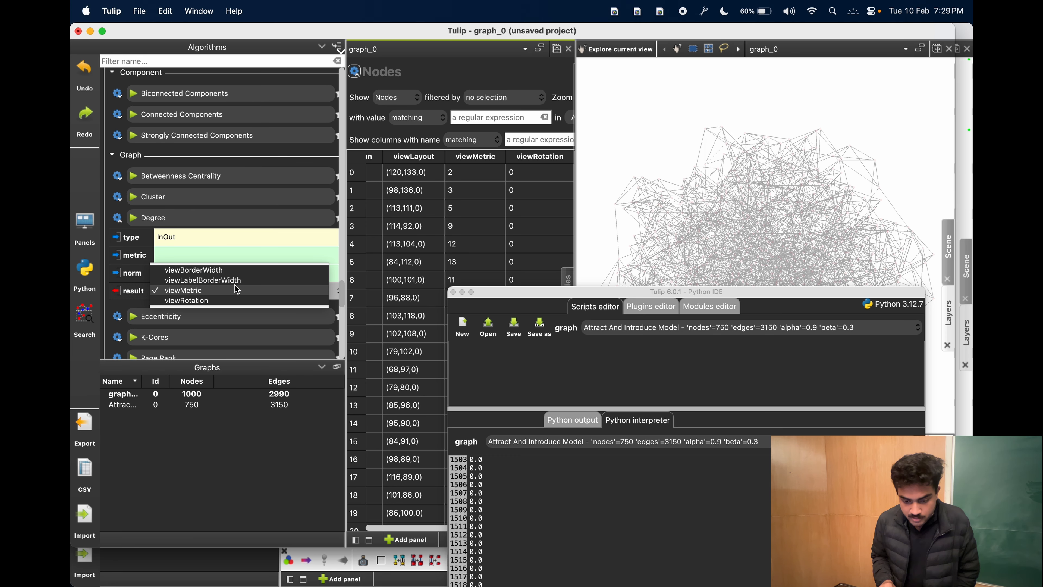
left_click(225, 300)
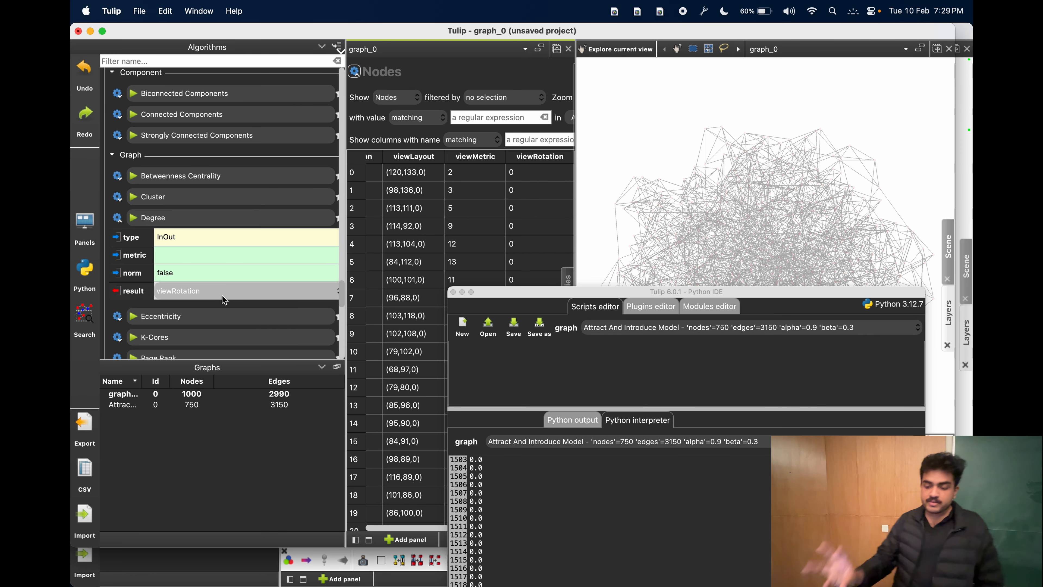
left_click(255, 216)
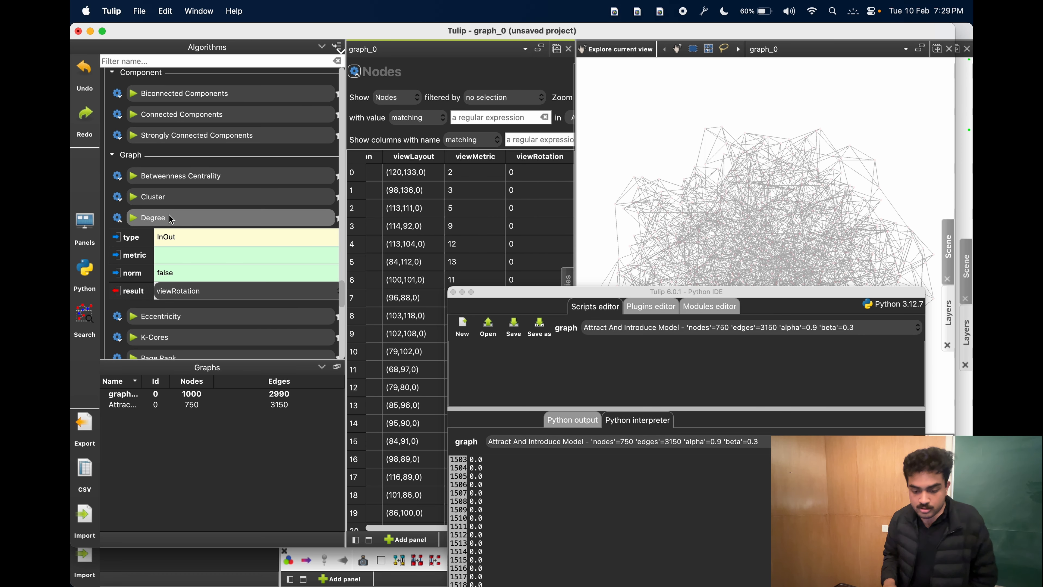
left_click(144, 181)
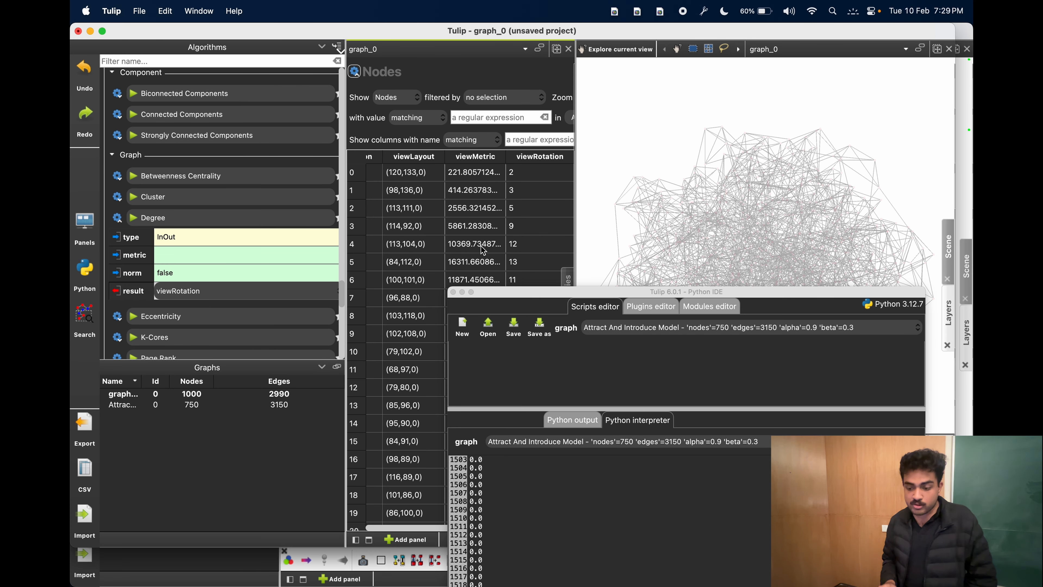
Uncover the node link diagram and switch its first node scale from viewMetric to viewRotation.
left_click_drag(544, 293, 107, 241)
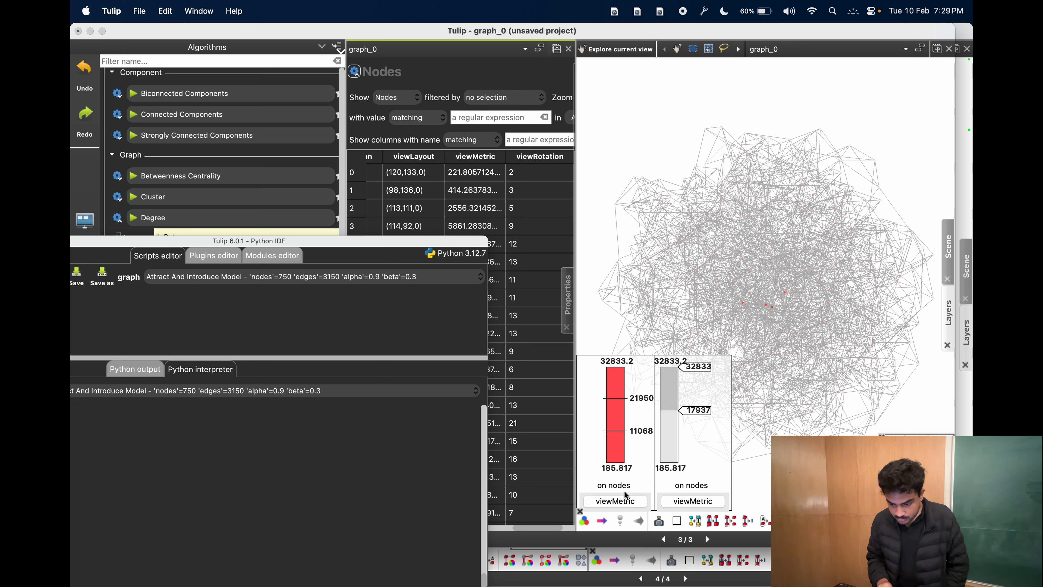
left_click(626, 499)
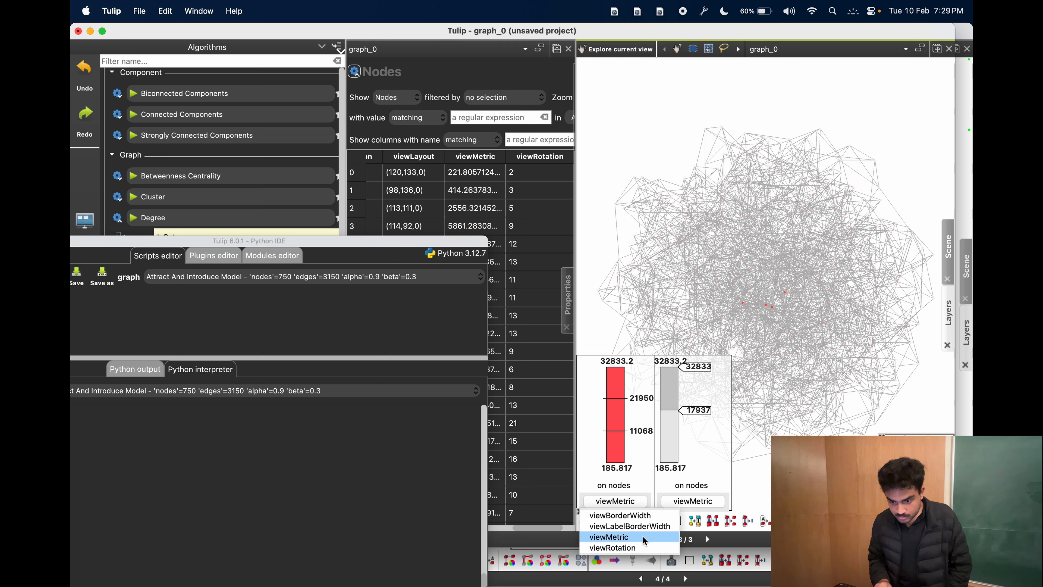
left_click(632, 547)
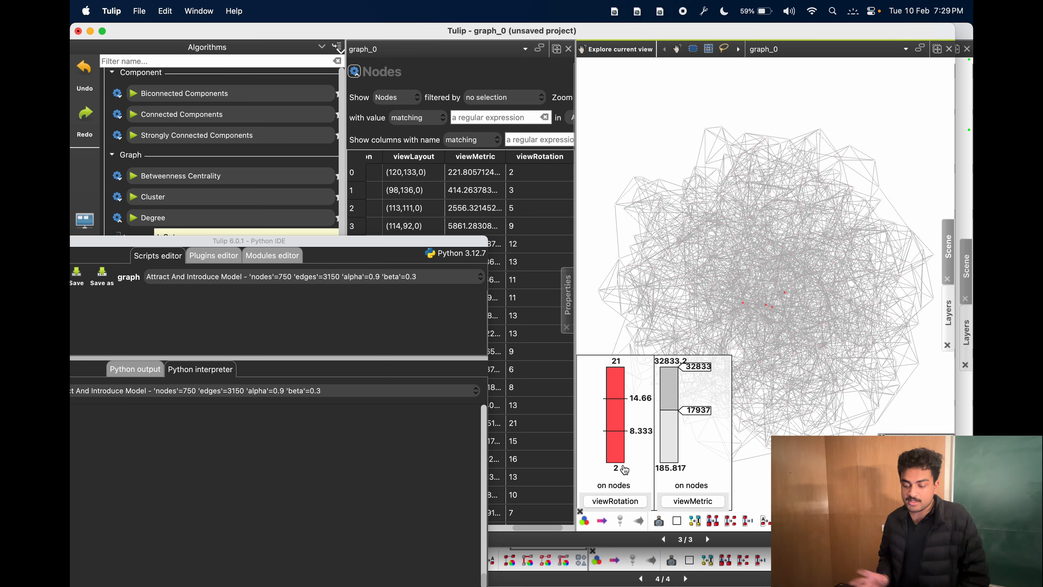
Try the limit handles of the viewRotation scale, and filter the nodes to viewMetric values from about 11408 to 32833.
left_click_drag(624, 470, 611, 397)
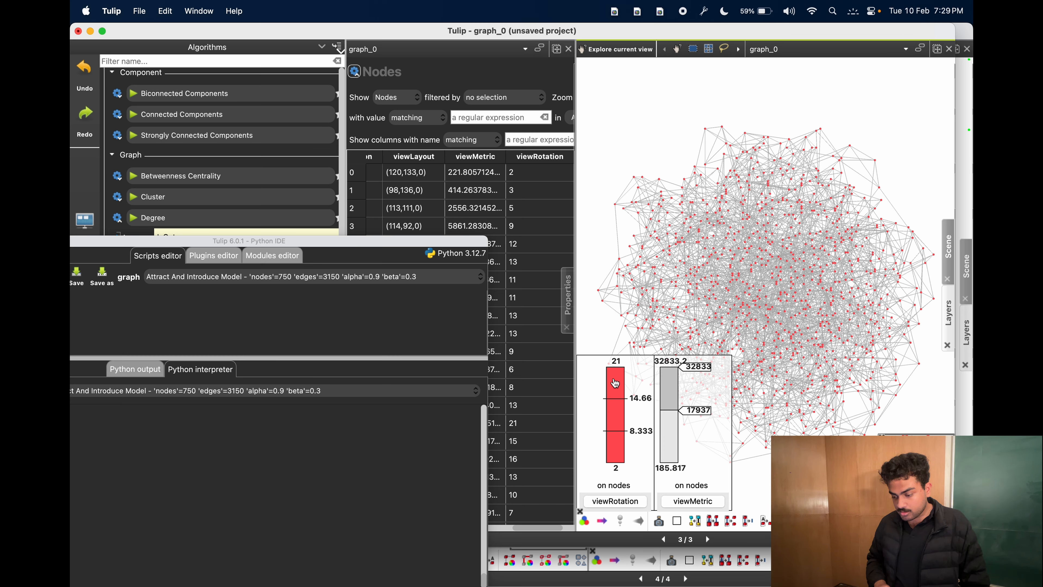
left_click(633, 398)
mouse_move(630, 399)
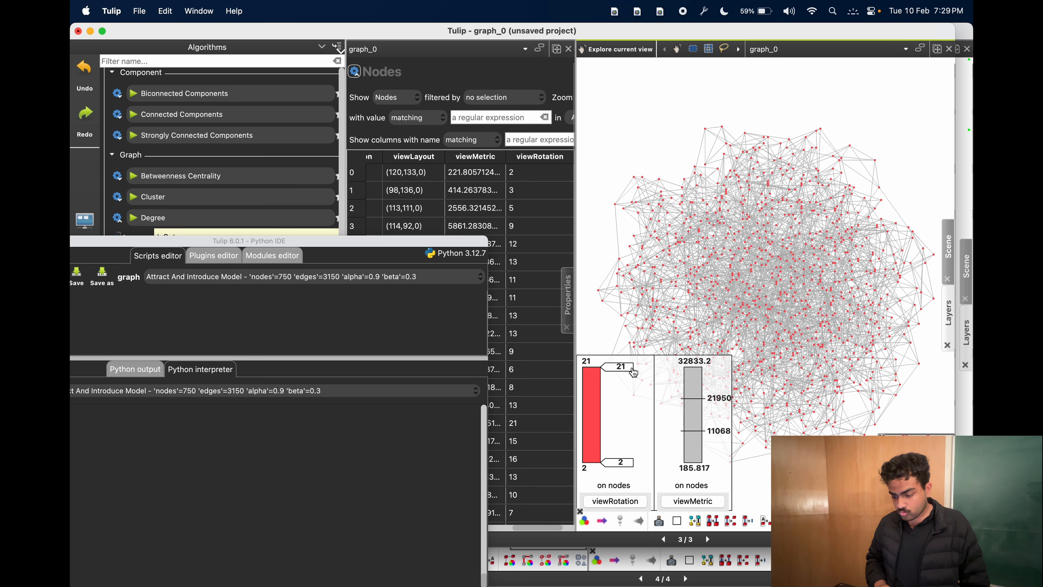
left_click_drag(619, 369, 614, 308)
mouse_move(705, 413)
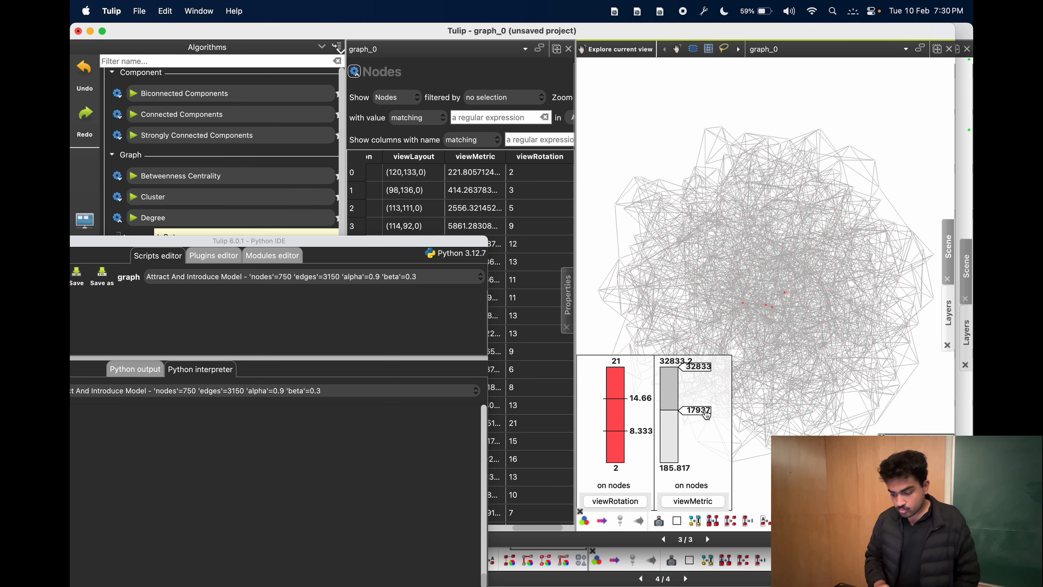
mouse_move(701, 413)
left_mouse_down()
mouse_move(702, 477)
mouse_move(701, 406)
mouse_move(700, 429)
left_mouse_up()
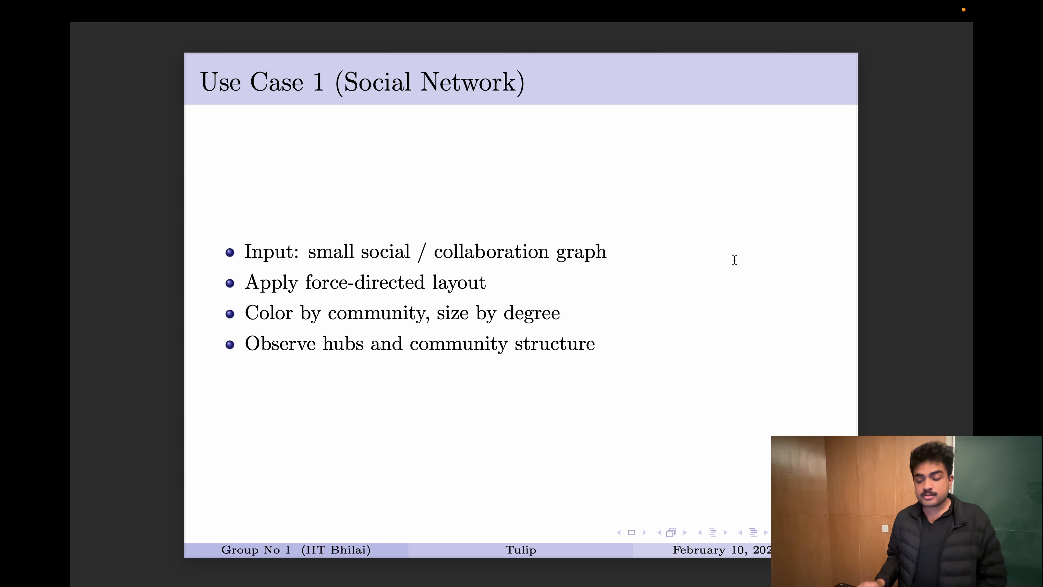
Advance the slides to Use Case 2 (Protein Network), return to Tulip and close the Python IDE window.
key("Right")
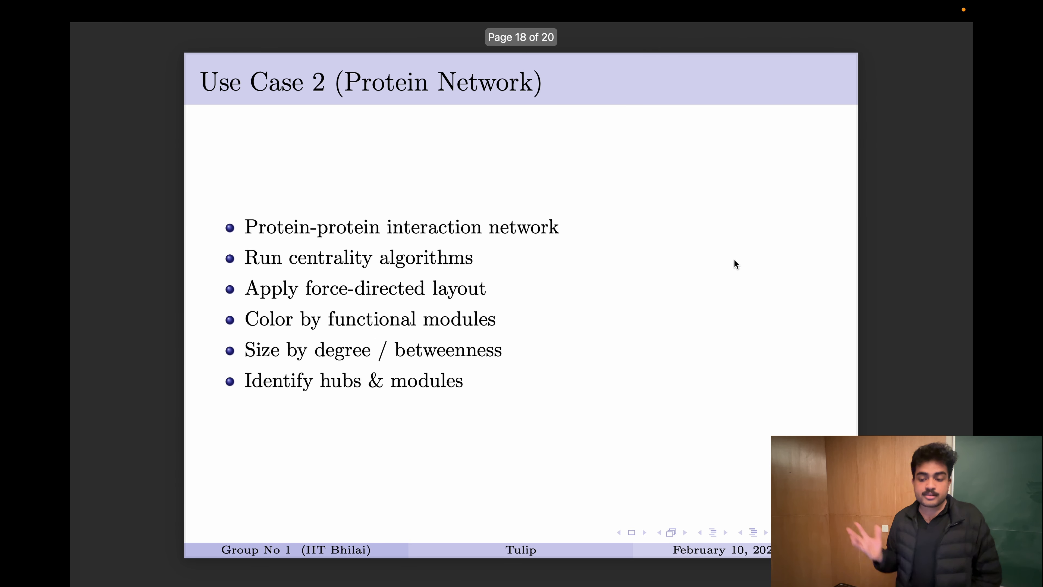
key("ctrl+Left")
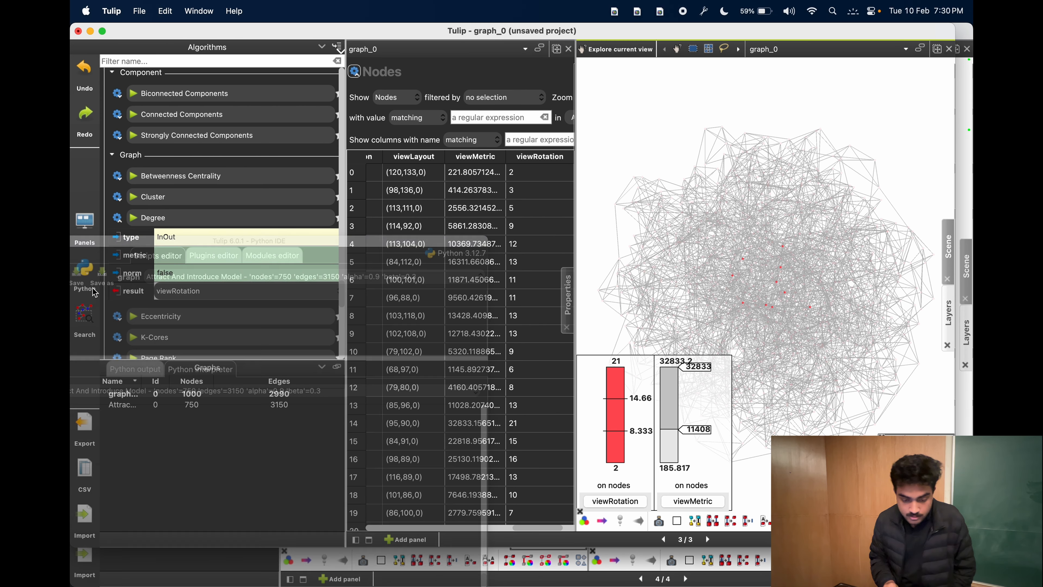
left_click_drag(147, 242, 517, 172)
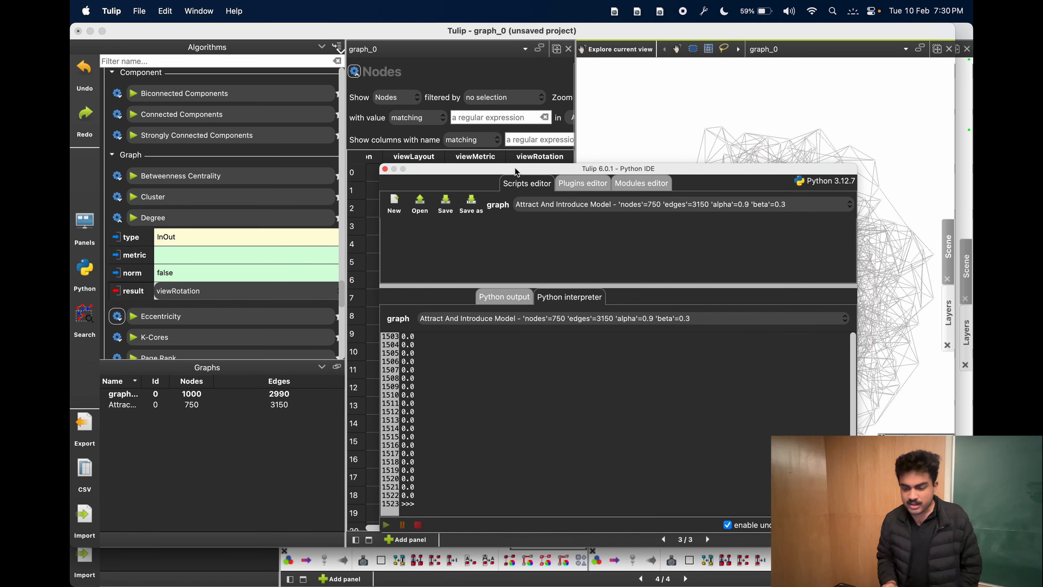
left_click(385, 169)
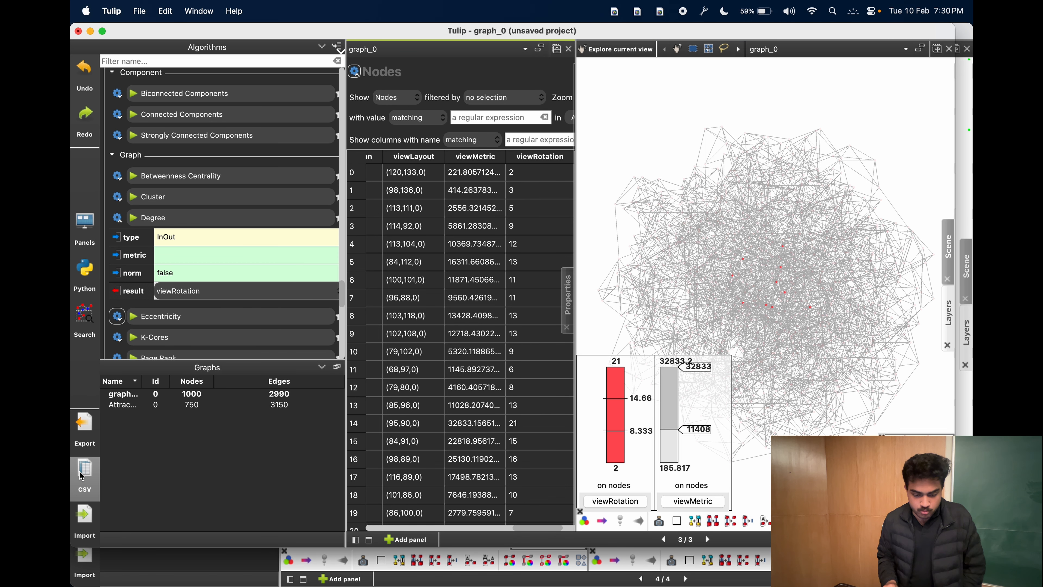
Look through the import methods in the graph import wizard, close it without importing, and return to the Use Case 2 slide.
left_click(84, 522)
scroll(298, 294, "down", 10)
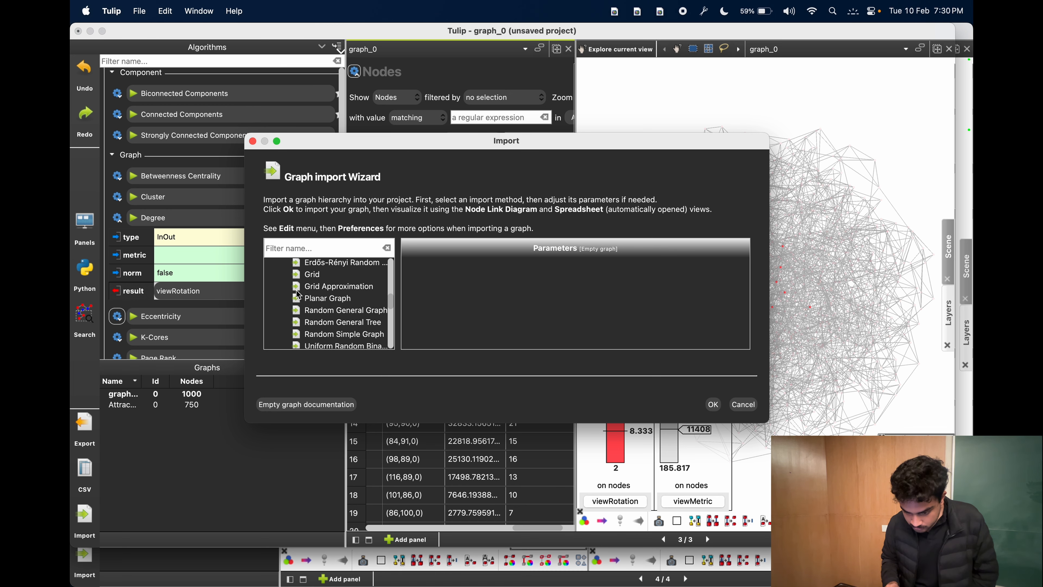
scroll(298, 294, "down", 5)
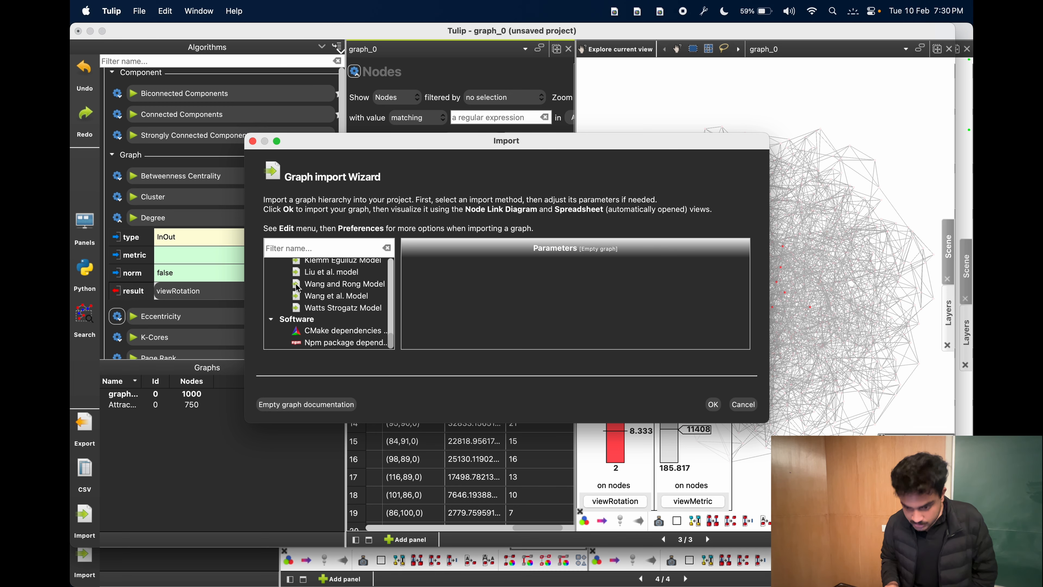
left_click(253, 142)
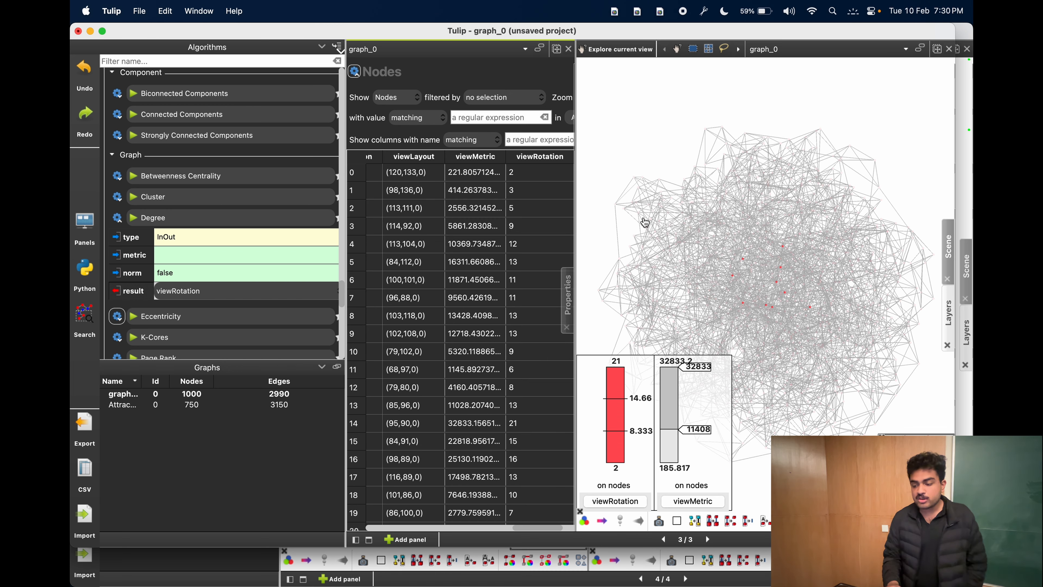
key("ctrl+Right")
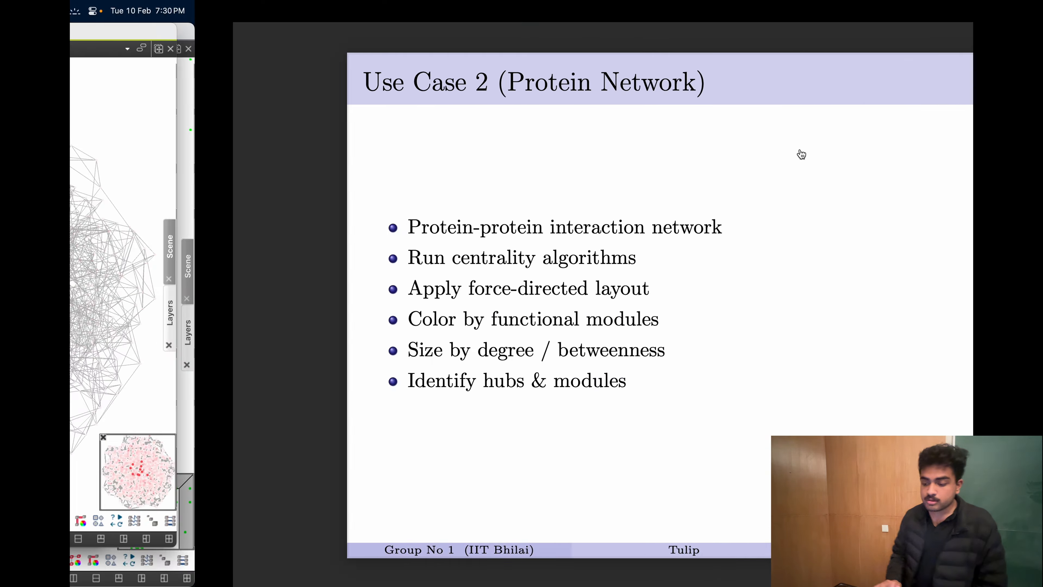